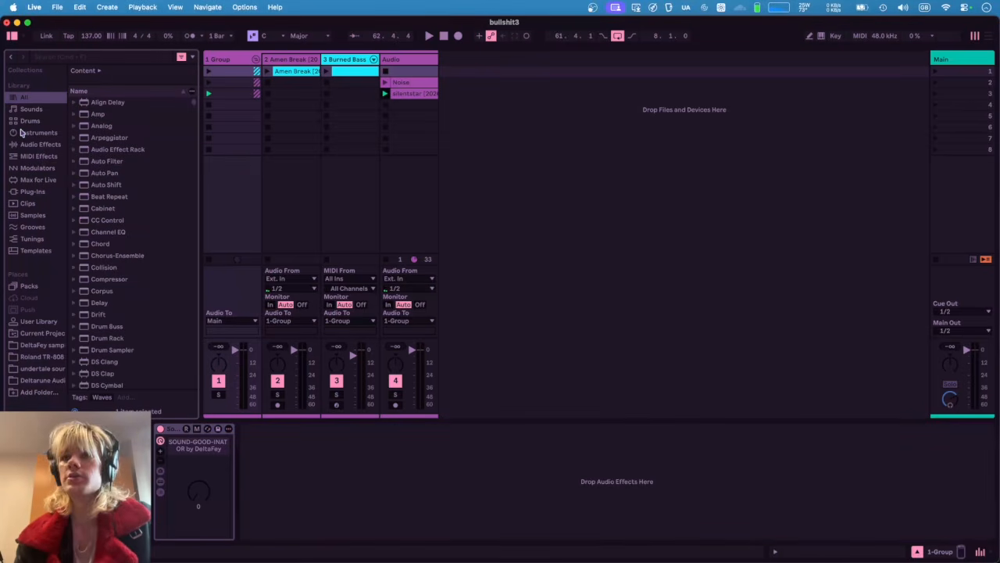
# Step: Add an Audio Effect Rack to the device chain of the 1 Group track
pyautogui.click(102, 150)
pyautogui.moveTo(102, 150); pyautogui.dragTo(283, 480)
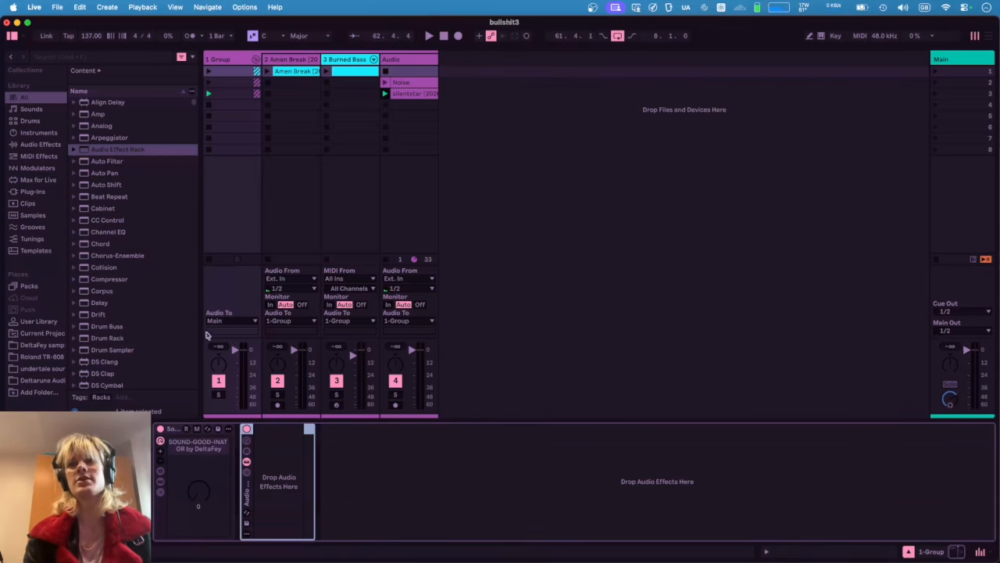
# Step: Search the browser for "studio", try StudioVerse Audio Effects Stereo after the rack, and delete it from the device chain
pyautogui.click(104, 60)
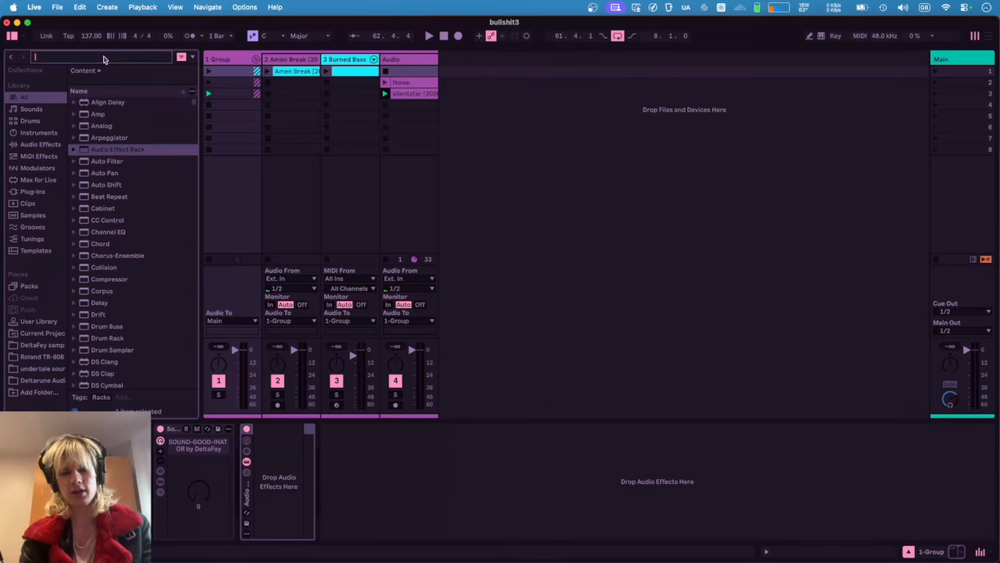
pyautogui.write('studio')
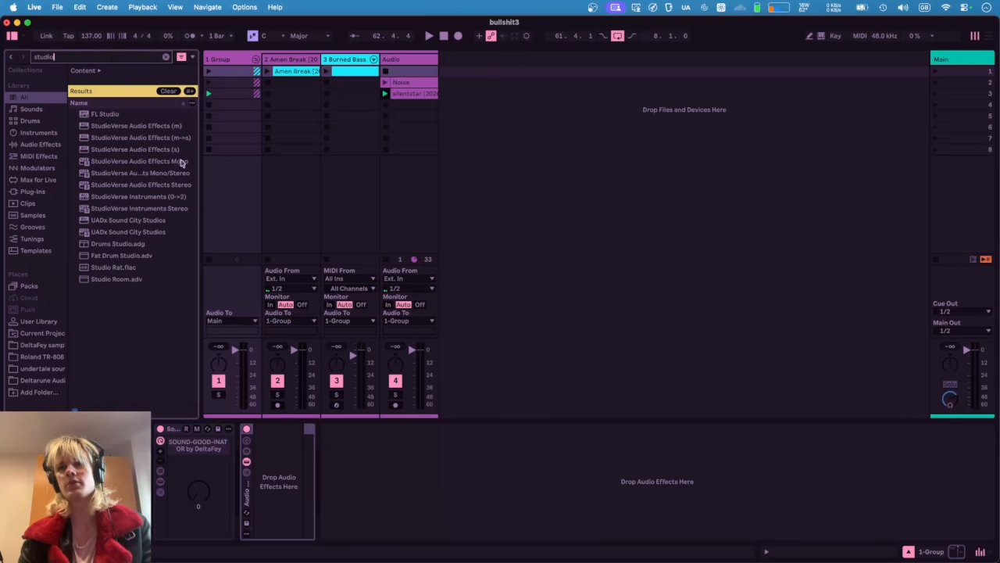
pyautogui.moveTo(107, 188); pyautogui.dragTo(402, 445)
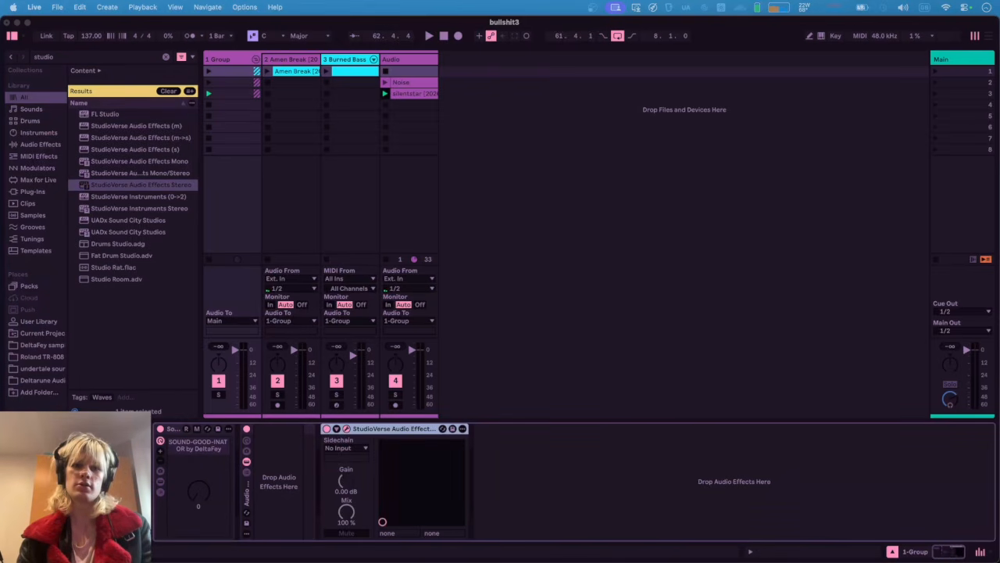
pyautogui.moveTo(659, 178); pyautogui.dragTo(727, 76)
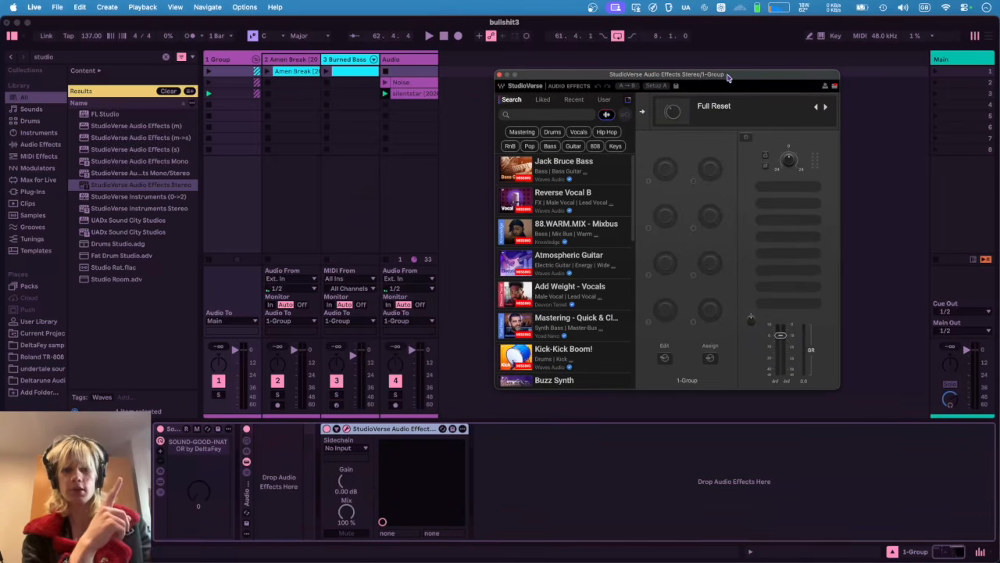
pyautogui.click(384, 431)
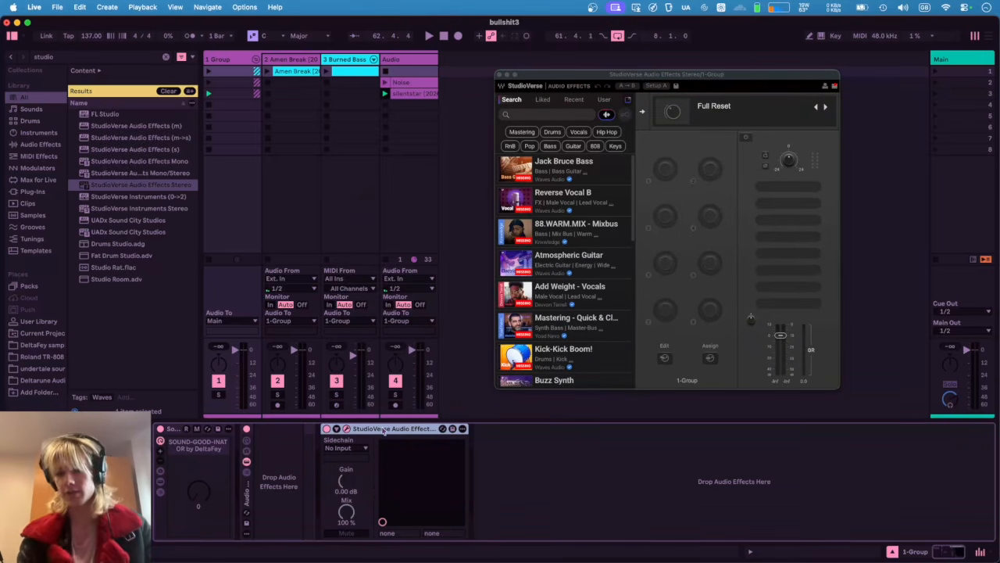
pyautogui.press('Delete')
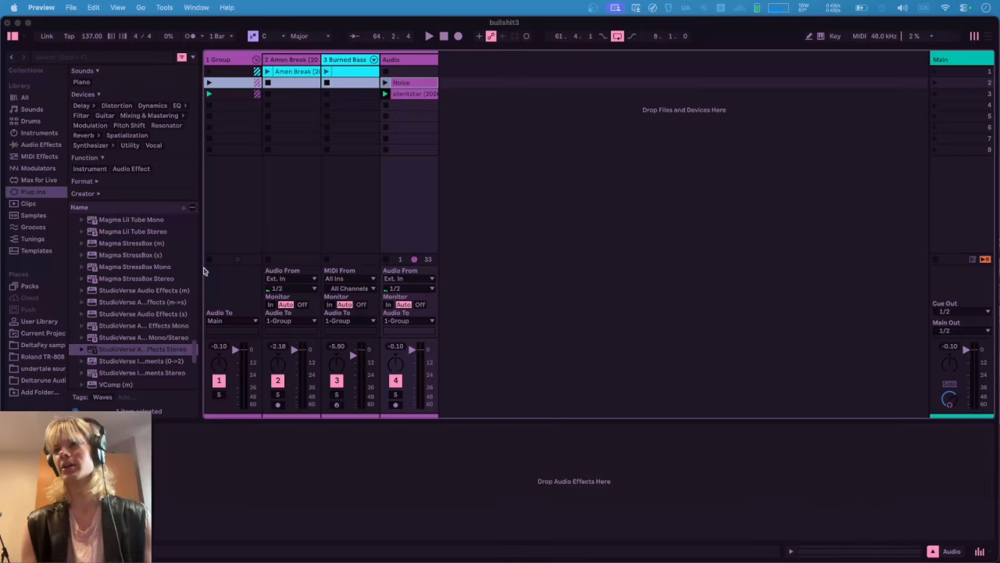
# Step: Show the 1 Group track's devices and view the reference image Maximus.png in Preview
pyautogui.click(223, 62)
pyautogui.click(221, 60)
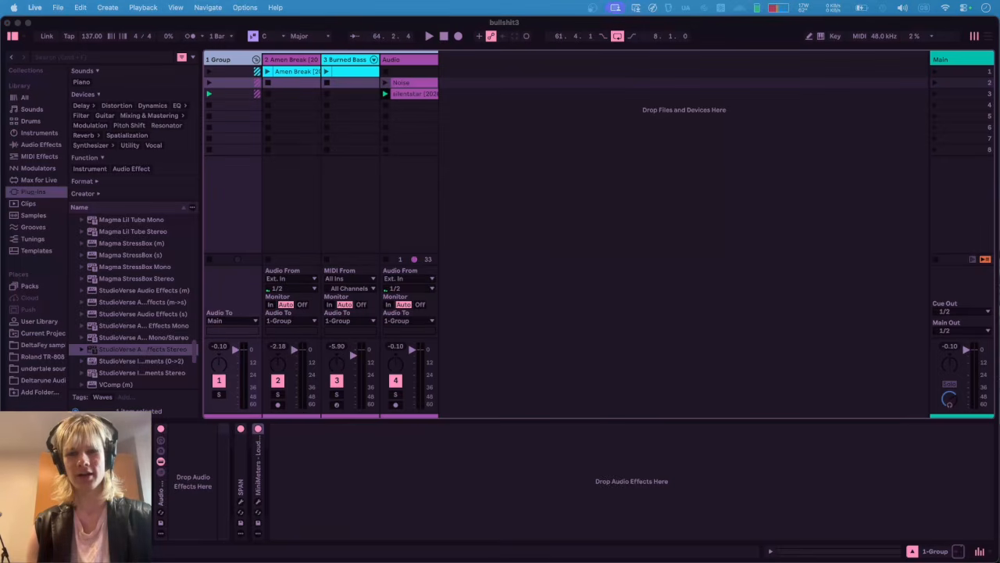
pyautogui.moveTo(6, 545); pyautogui.dragTo(593, 167)
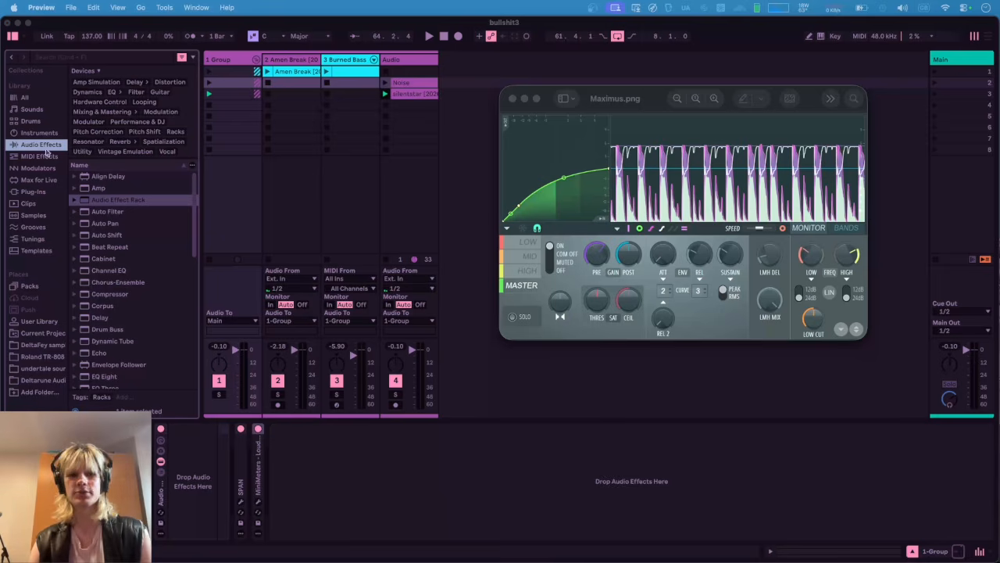
# Step: Return to Live, filter the audio effects to EQ devices, and add EQ Three inside the group's Audio Effect Rack
pyautogui.click(178, 439)
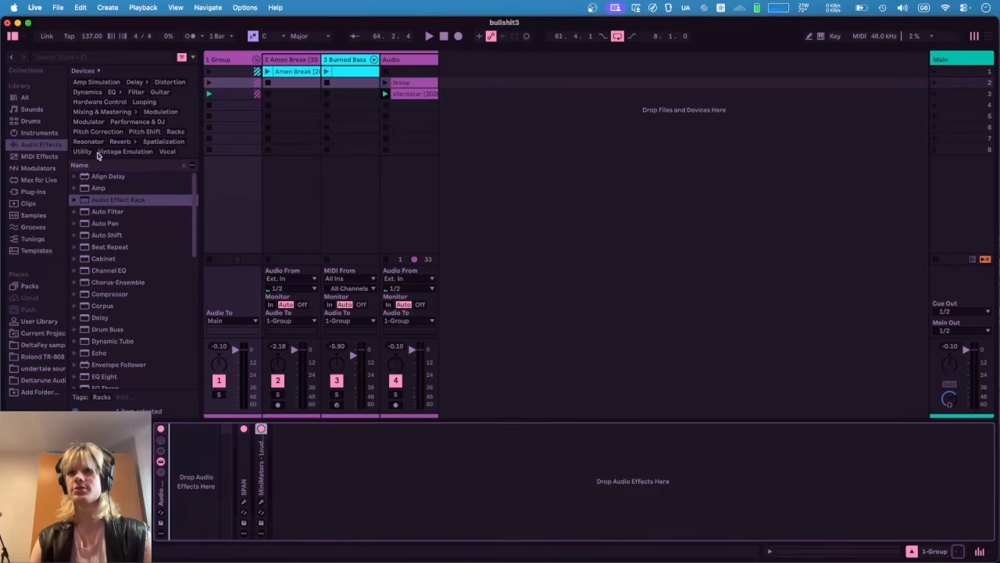
pyautogui.click(112, 92)
pyautogui.click(118, 249)
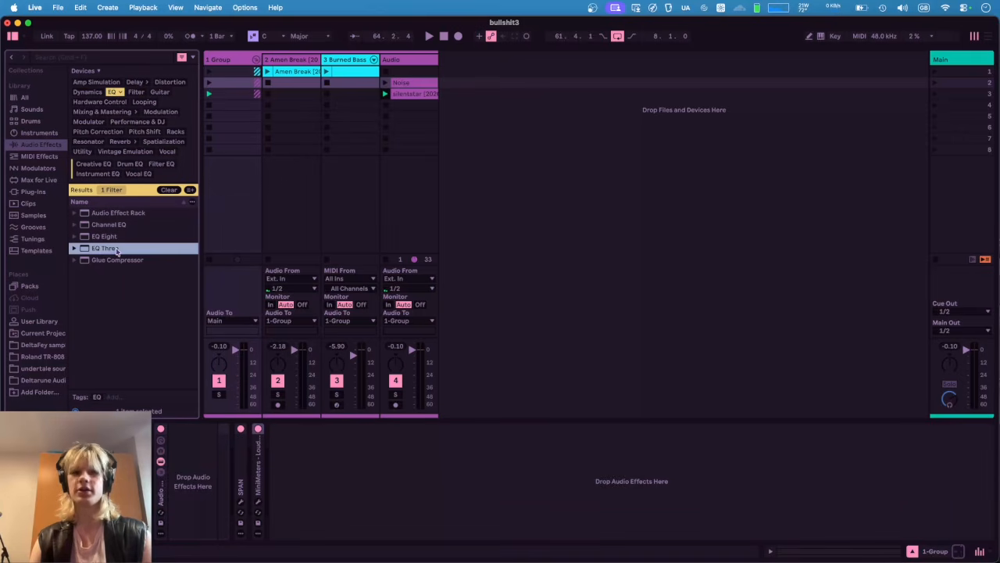
pyautogui.moveTo(110, 250); pyautogui.dragTo(183, 468)
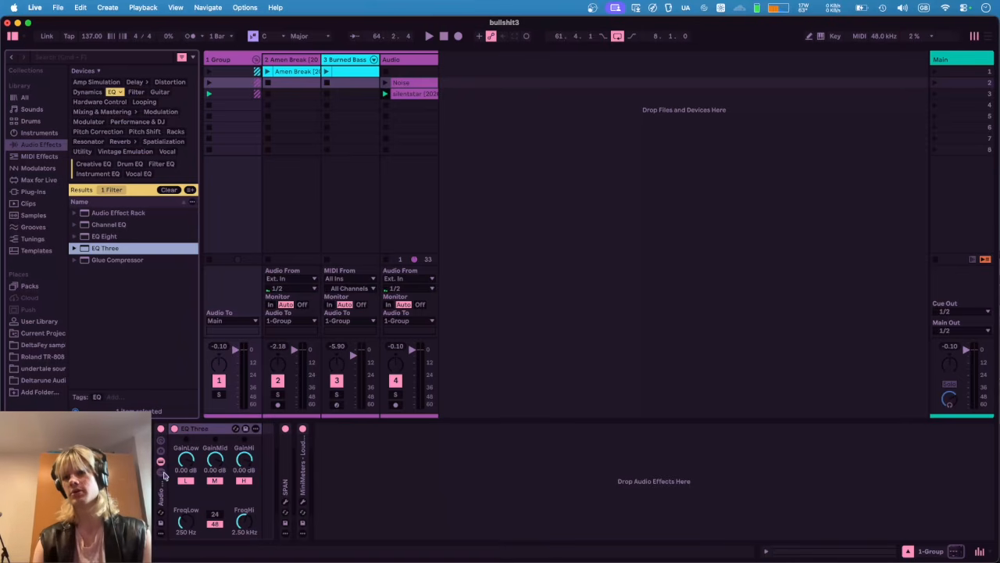
# Step: Show the Audio Effect Rack's chain list and create two more empty chains below the EQ Three chain
pyautogui.click(162, 472)
pyautogui.rightClick(222, 485)
pyautogui.click(251, 490)
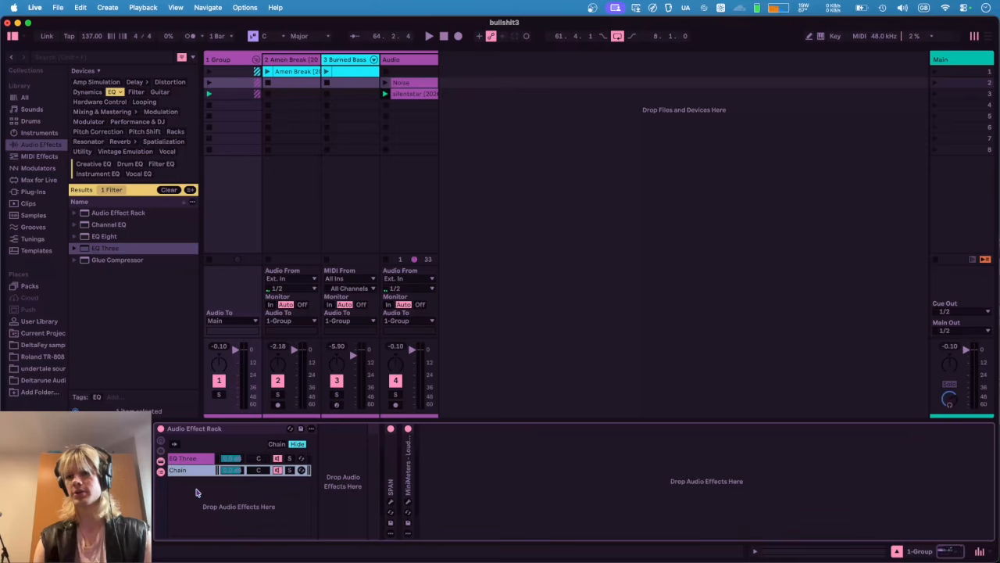
pyautogui.rightClick(197, 489)
pyautogui.click(223, 495)
# Step: Rename the rack's three chains, in order, HIGH, MID and LOW
pyautogui.click(189, 461)
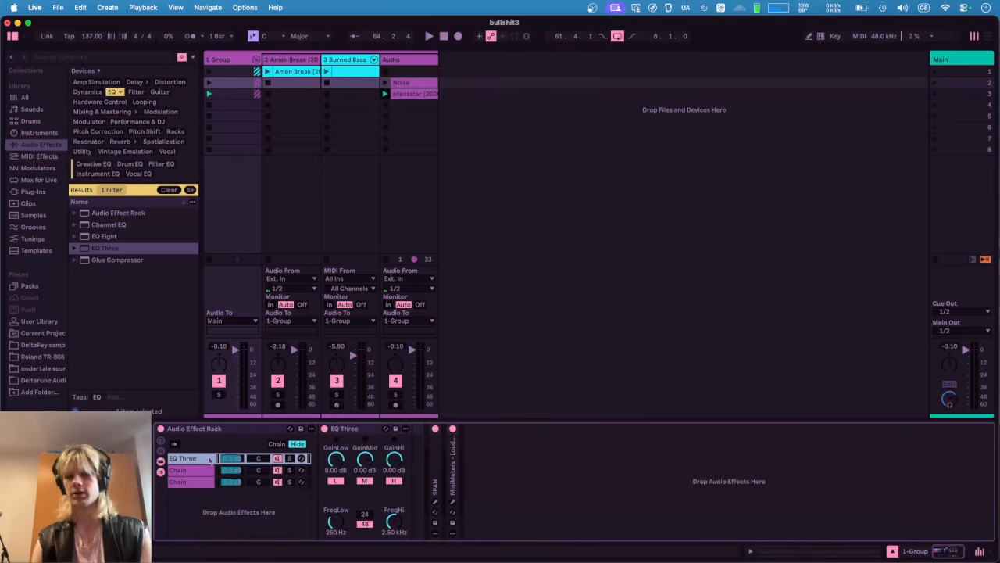
pyautogui.press('super+r')
pyautogui.write('H')
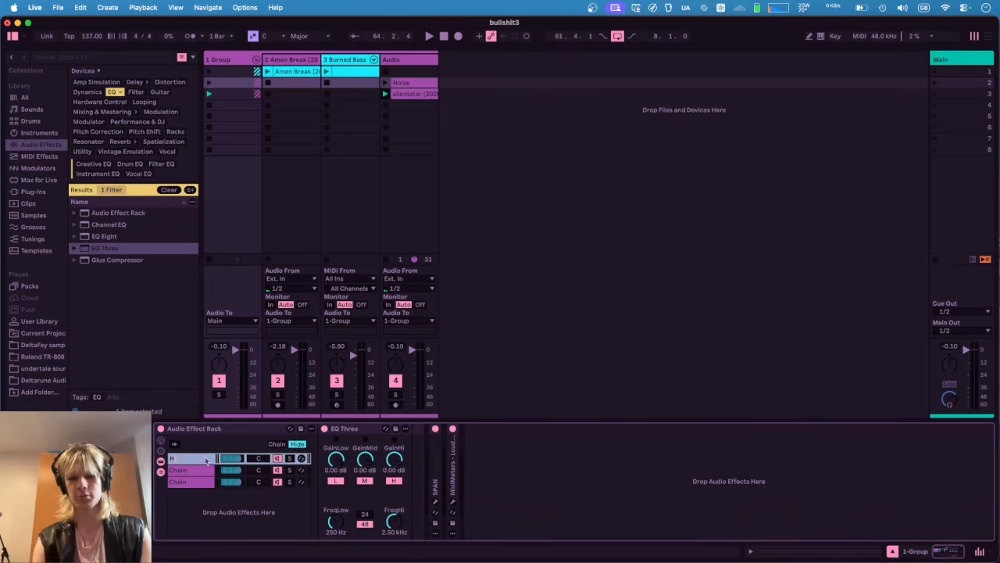
pyautogui.write('ig')
pyautogui.press('BackSpace')
pyautogui.press('Tab')
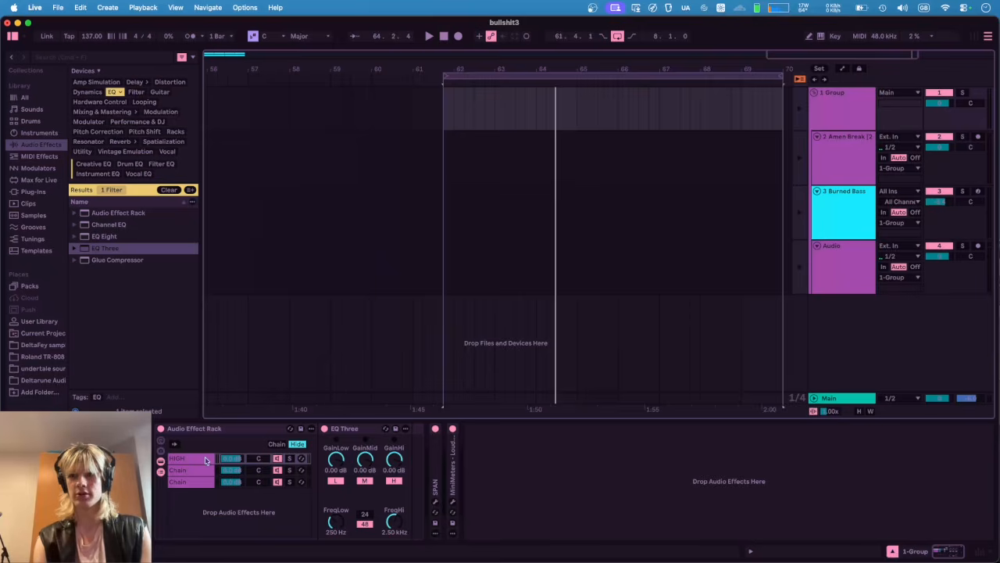
pyautogui.press('Tab')
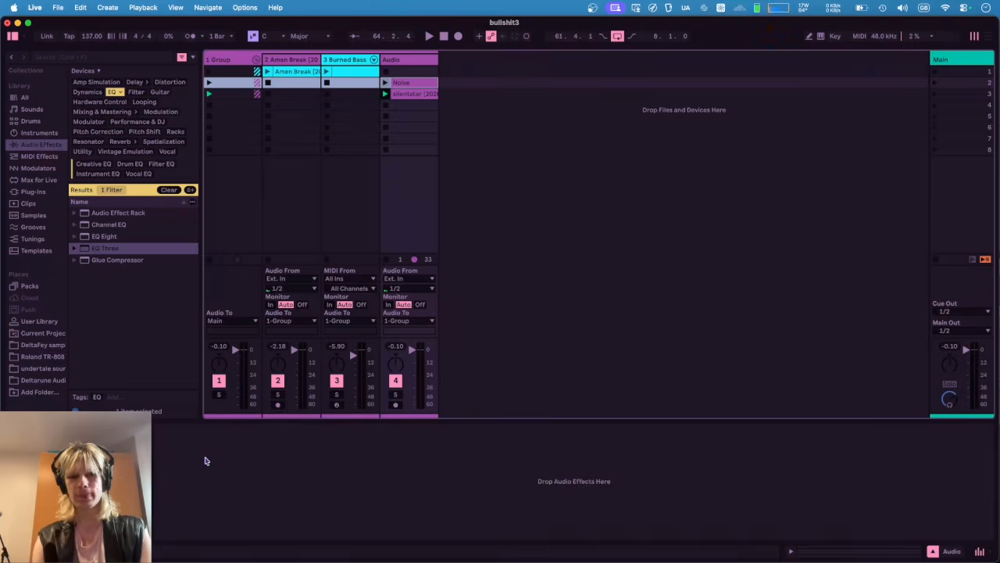
pyautogui.write('D')
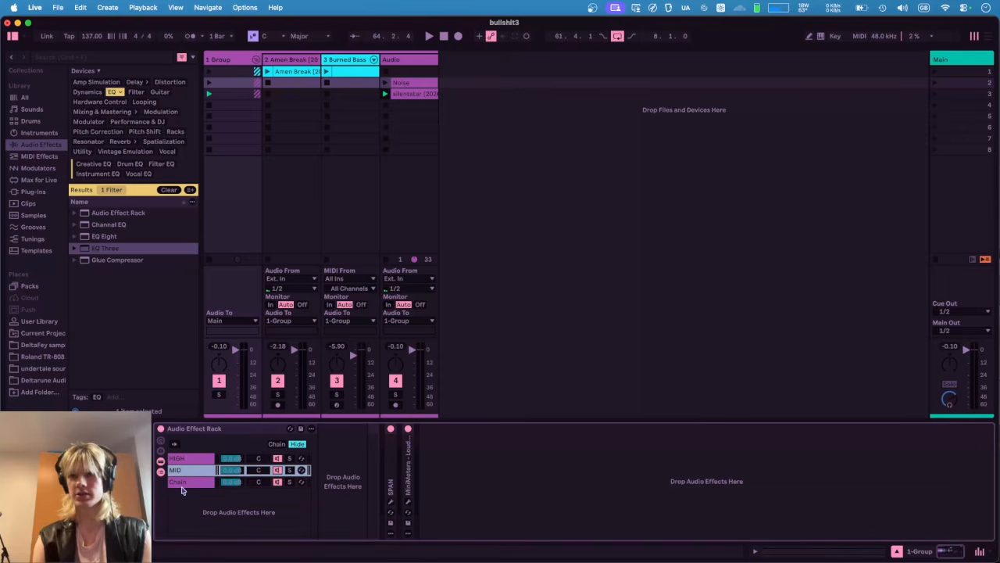
pyautogui.press('Tab')
pyautogui.write('LOW')
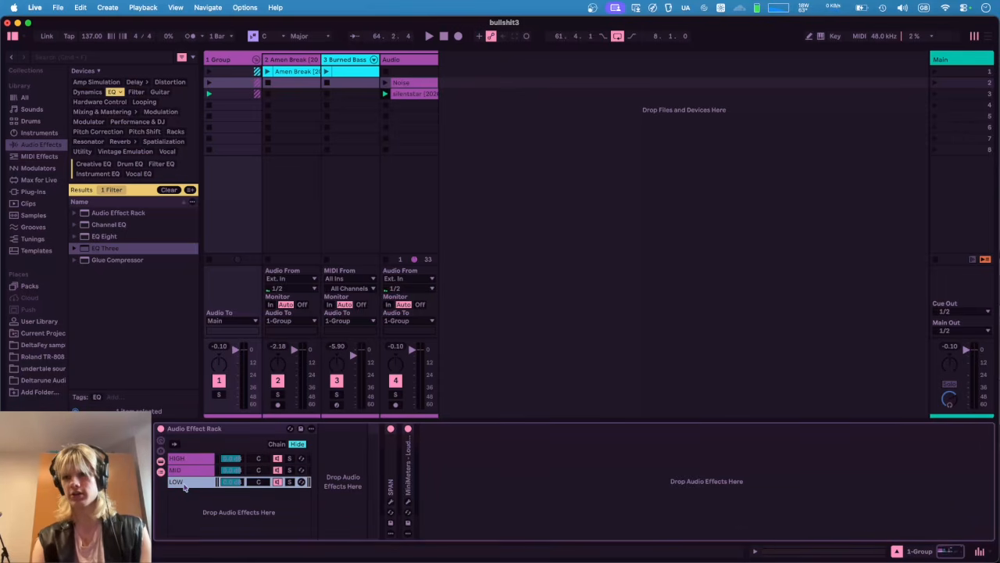
# Step: Set the HIGH chain's EQ Three to FreqLow 200 Hz, FreqHi 3.00 kHz and slope 24, with the low and mid bands switched off
pyautogui.click(195, 458)
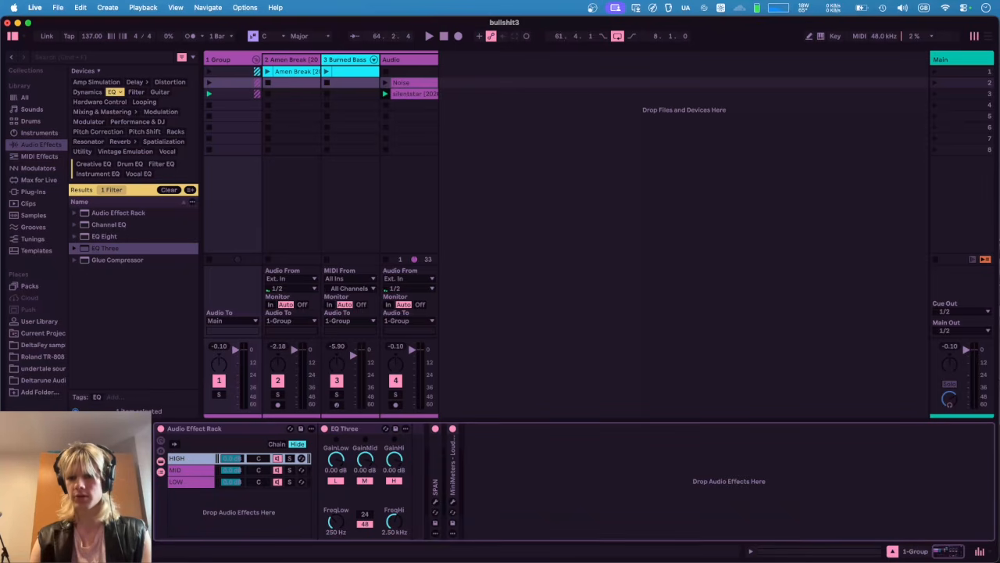
pyautogui.press('super+Tab')
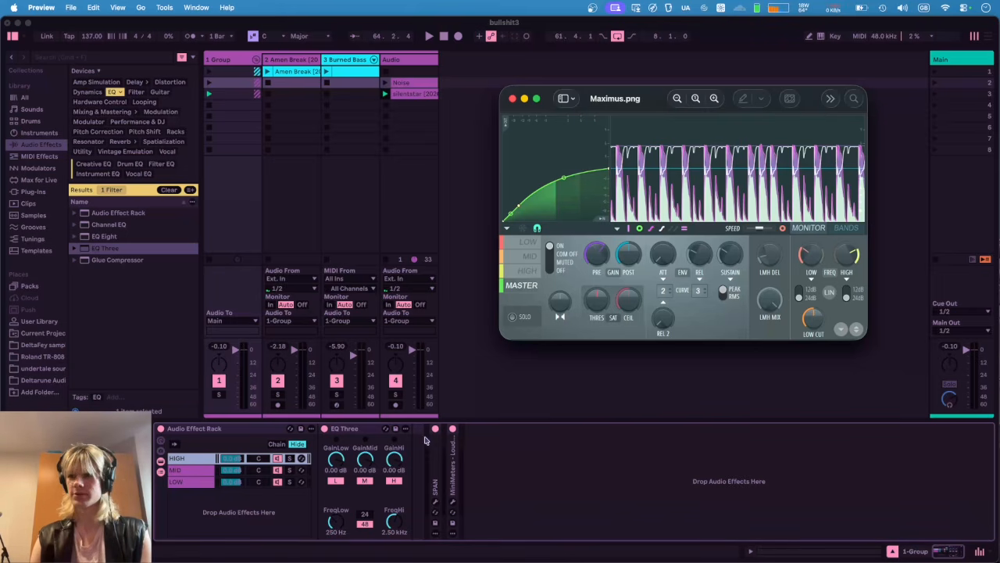
pyautogui.click(339, 518)
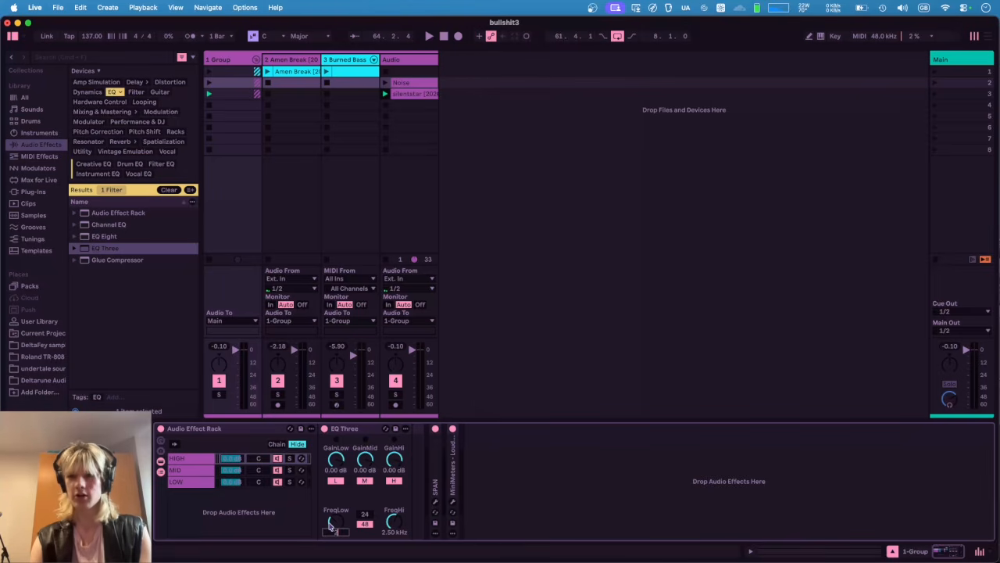
pyautogui.click(395, 523)
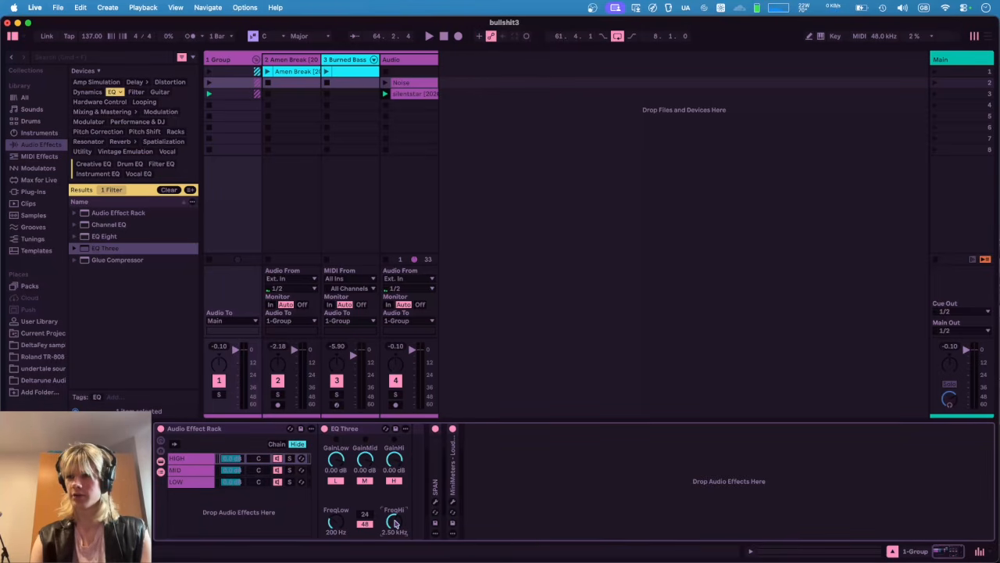
pyautogui.write('3000')
pyautogui.press('Return')
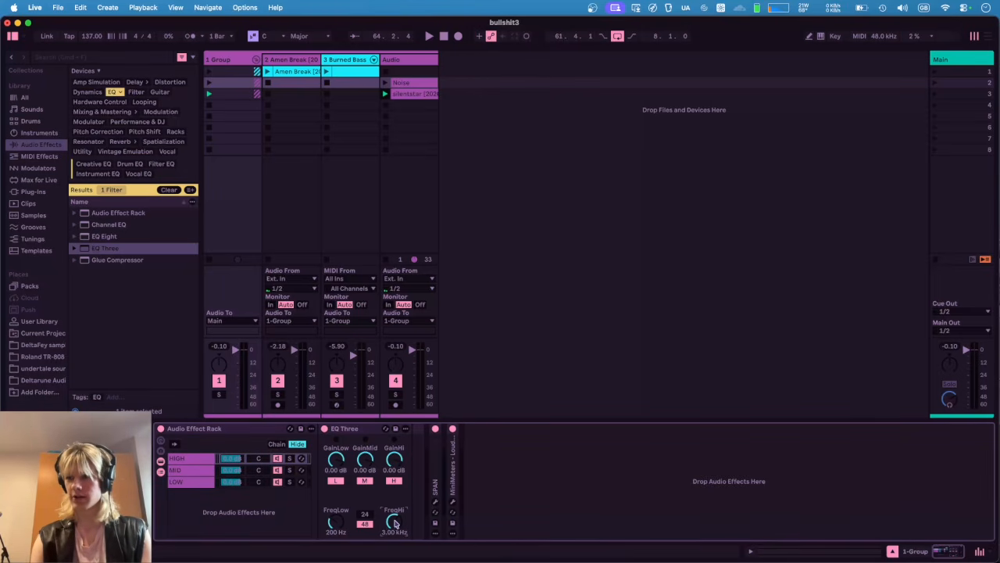
pyautogui.click(369, 514)
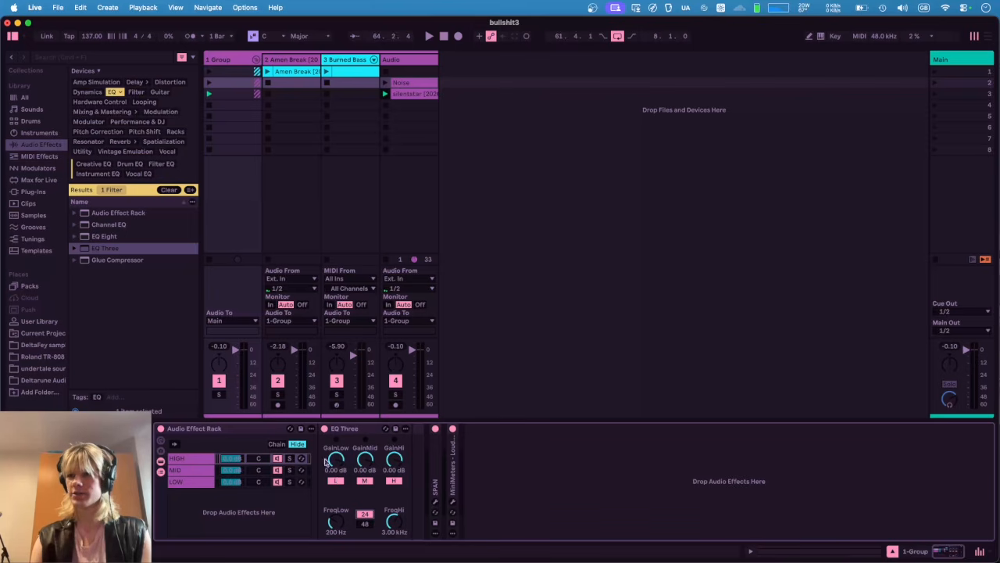
pyautogui.click(335, 481)
pyautogui.click(364, 481)
# Step: Copy the EQ Three to the MID and LOW chains, keeping only the mid band active in MID and only the low band in LOW
pyautogui.click(363, 434)
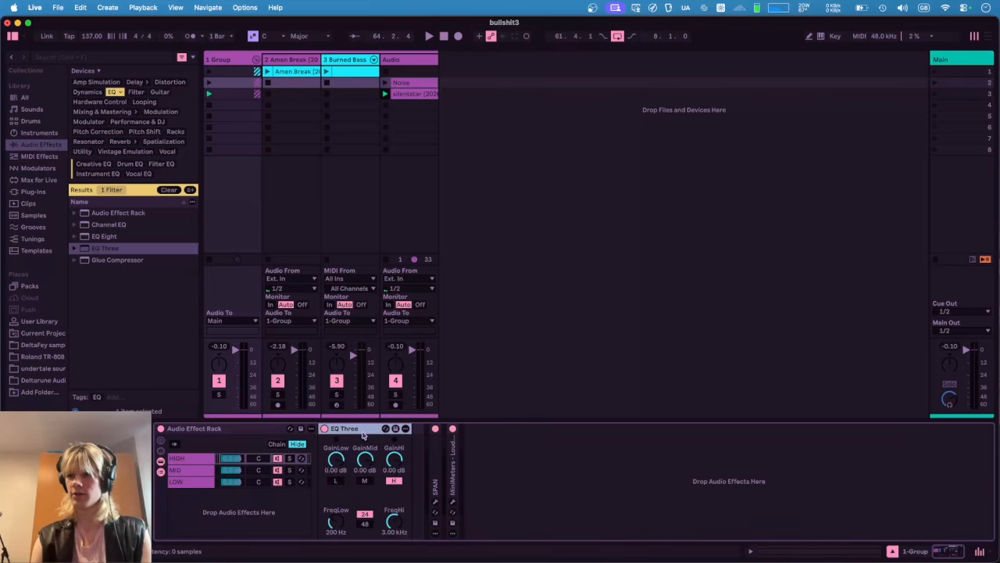
pyautogui.moveTo(356, 432); pyautogui.dragTo(198, 471)
pyautogui.moveTo(347, 431); pyautogui.dragTo(191, 482)
pyautogui.click(191, 470)
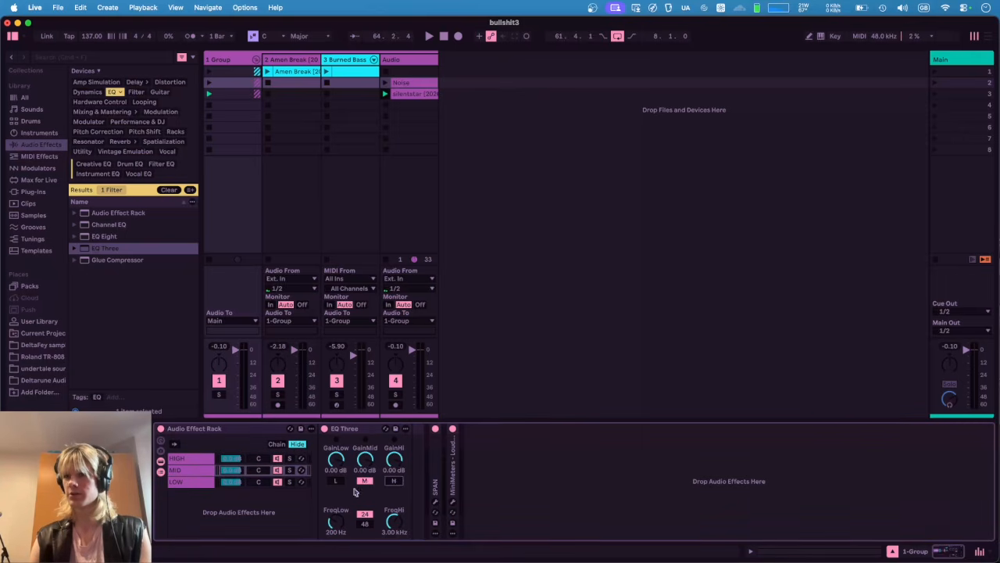
pyautogui.click(195, 482)
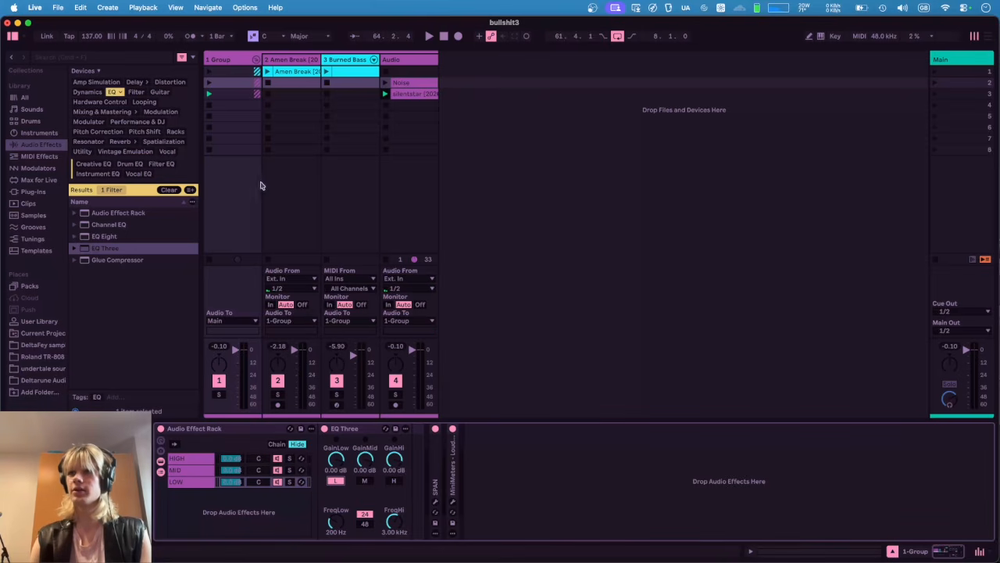
# Step: Play the group's first scene slot and compare the sound with the Audio Effect Rack bypassed and enabled
pyautogui.click(209, 72)
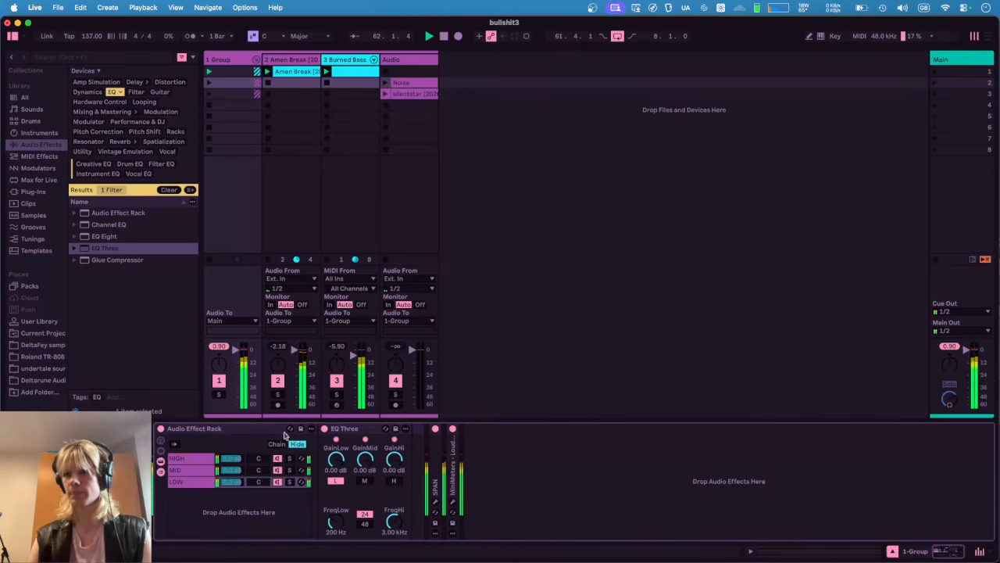
pyautogui.click(184, 457)
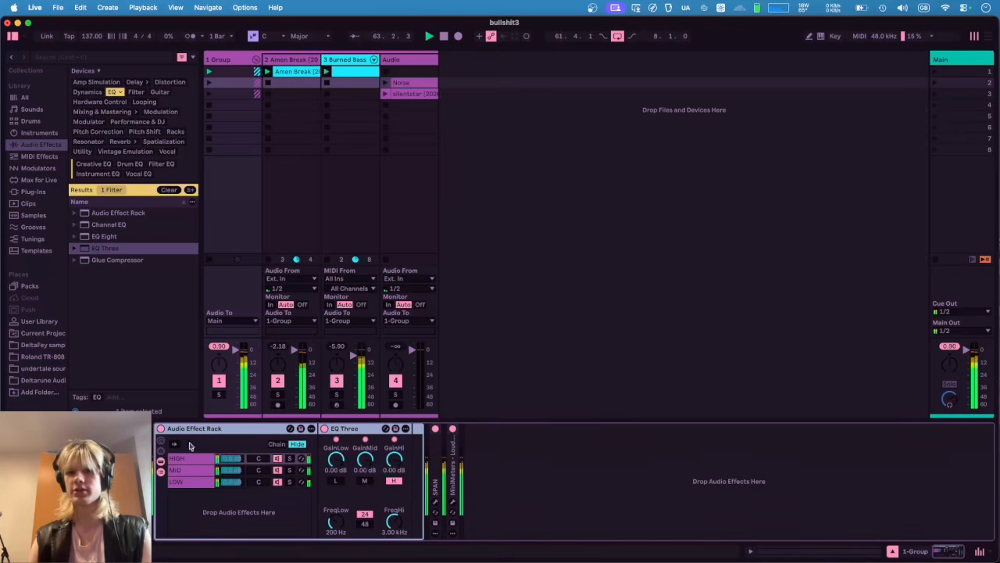
pyautogui.click(161, 429)
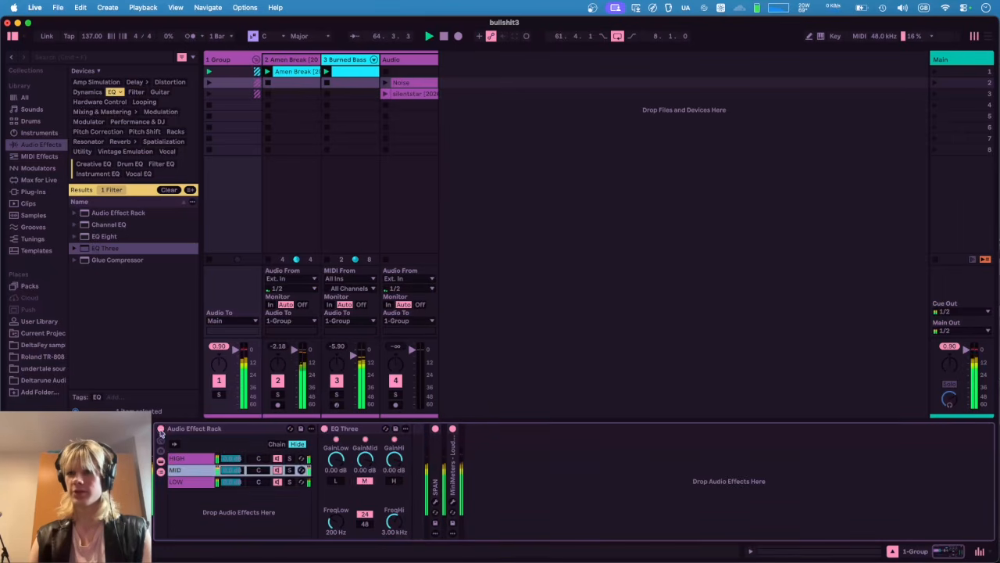
pyautogui.click(160, 429)
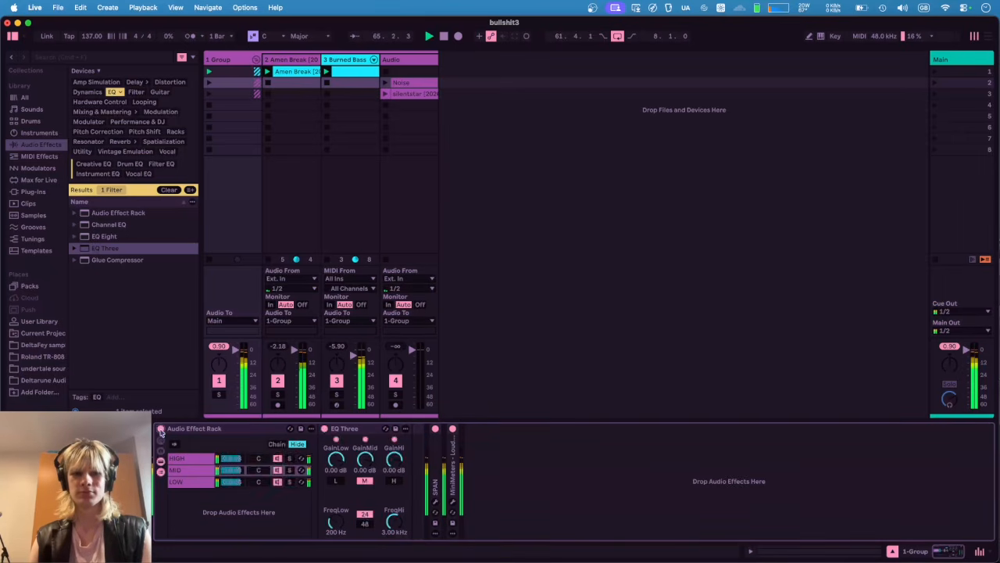
# Step: Review the EQ Three band settings of the HIGH and MID chains, ending on the HIGH chain
pyautogui.click(188, 459)
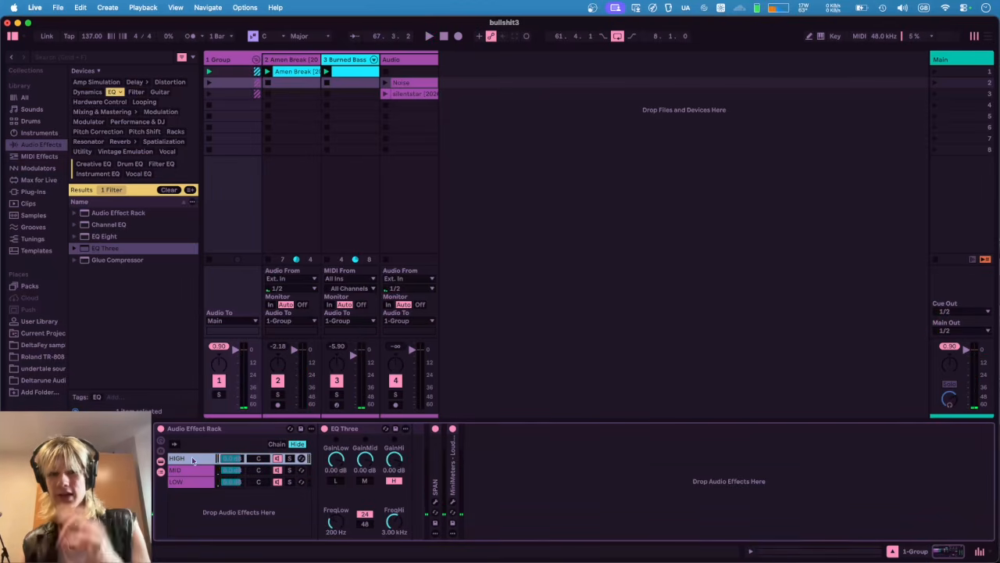
pyautogui.click(190, 471)
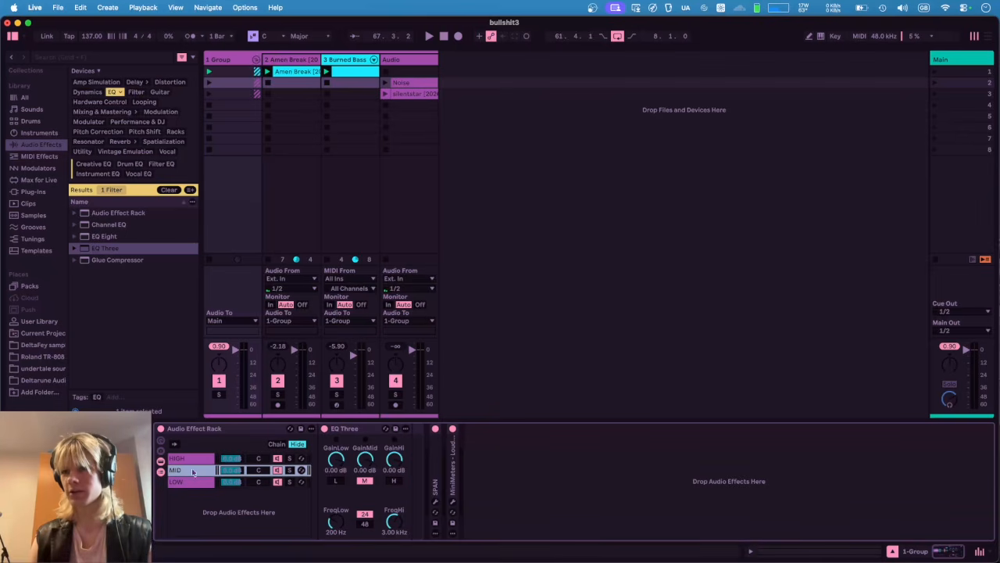
pyautogui.click(192, 459)
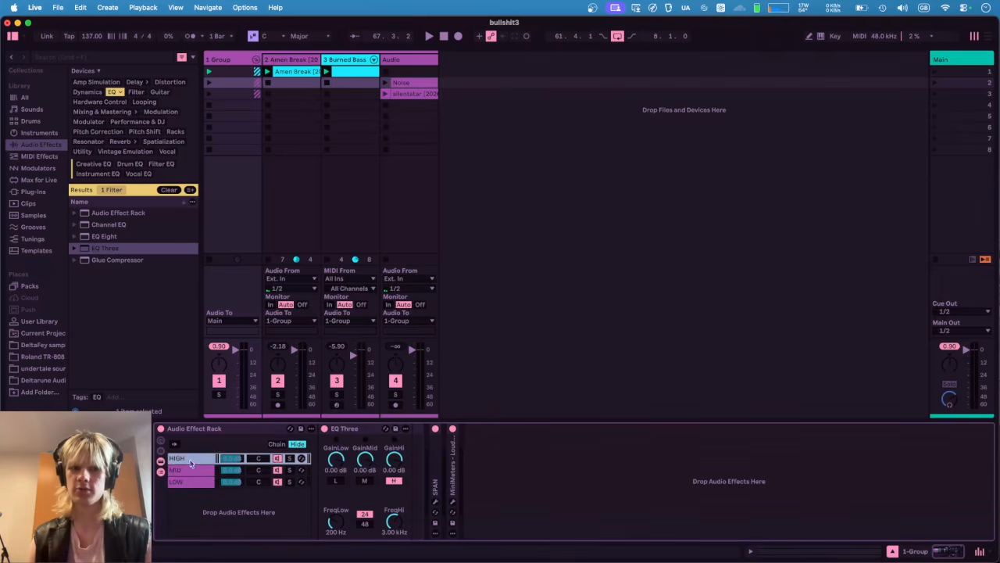
# Step: Check the Maximus reference image and add a Compressor after the EQ Three in the LOW chain
pyautogui.click(193, 471)
pyautogui.click(194, 483)
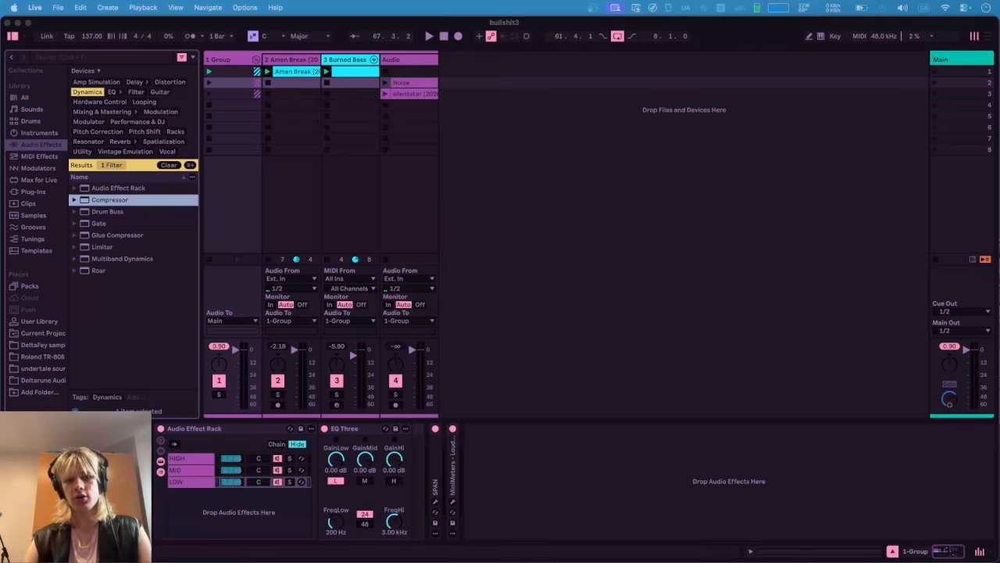
pyautogui.click(158, 203)
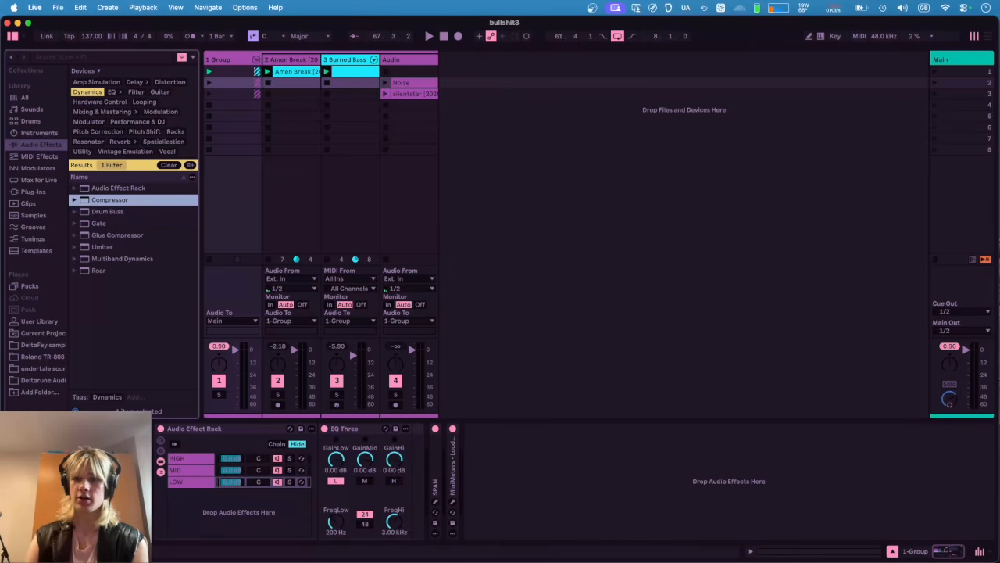
pyautogui.press('super+Tab')
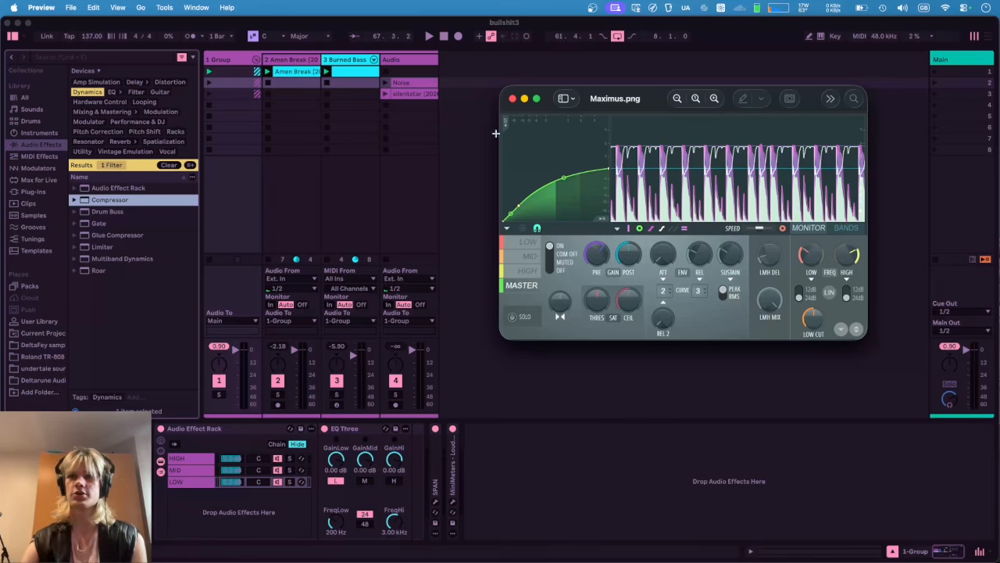
pyautogui.moveTo(116, 201); pyautogui.dragTo(404, 447)
# Step: Add a second Compressor after the first one in the LOW chain and set both to Peak mode
pyautogui.click(196, 482)
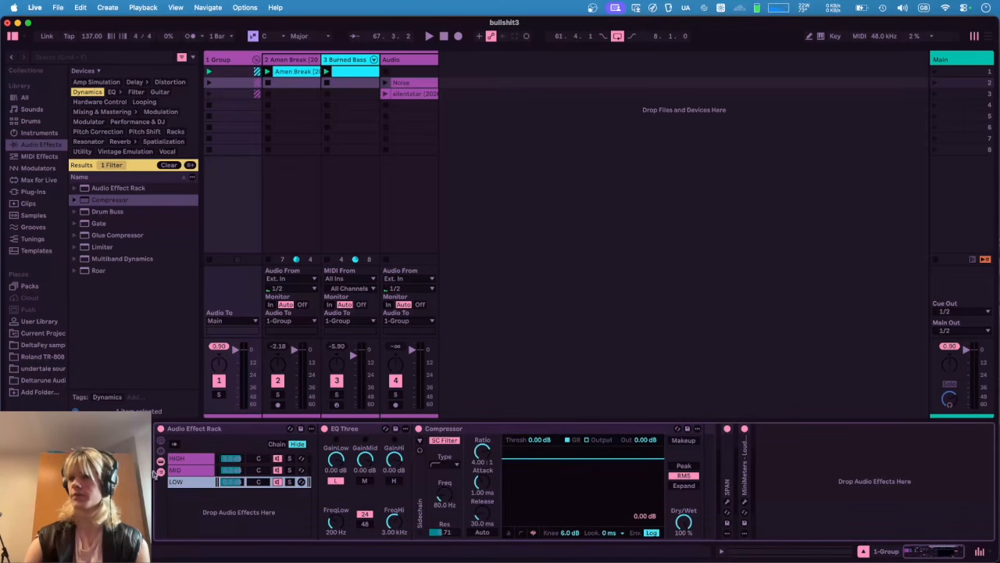
pyautogui.click(192, 469)
pyautogui.click(192, 458)
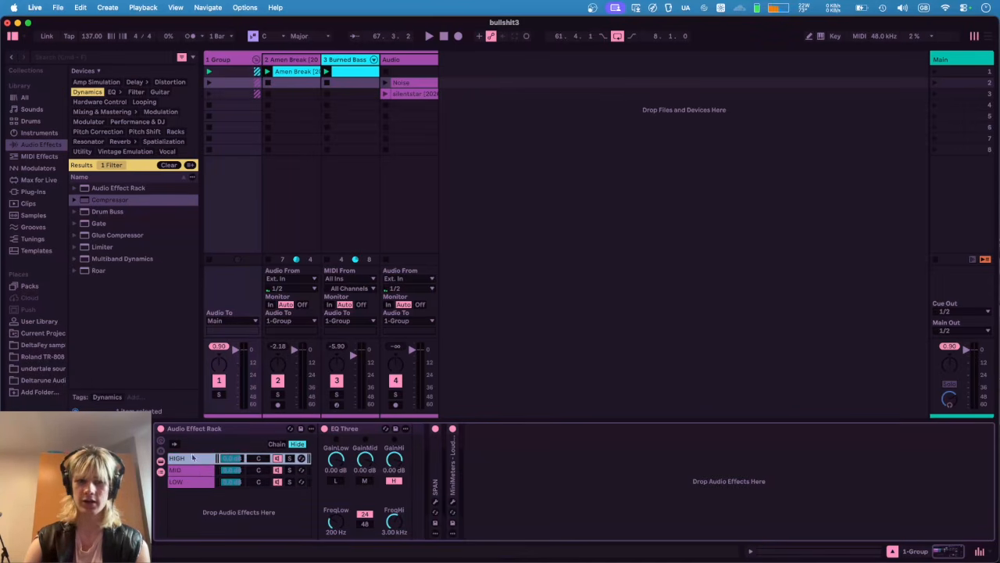
pyautogui.click(196, 483)
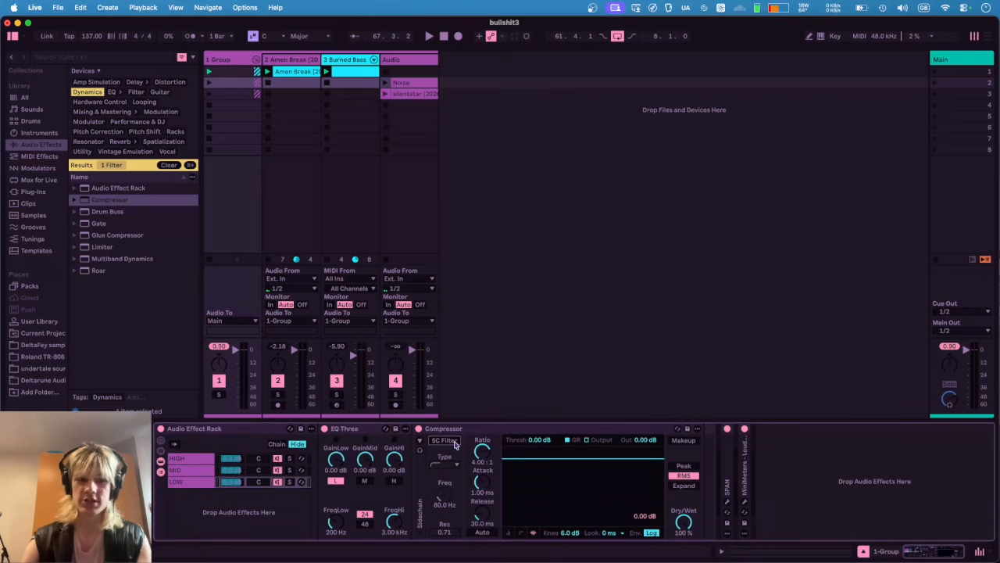
pyautogui.moveTo(110, 199); pyautogui.dragTo(708, 471)
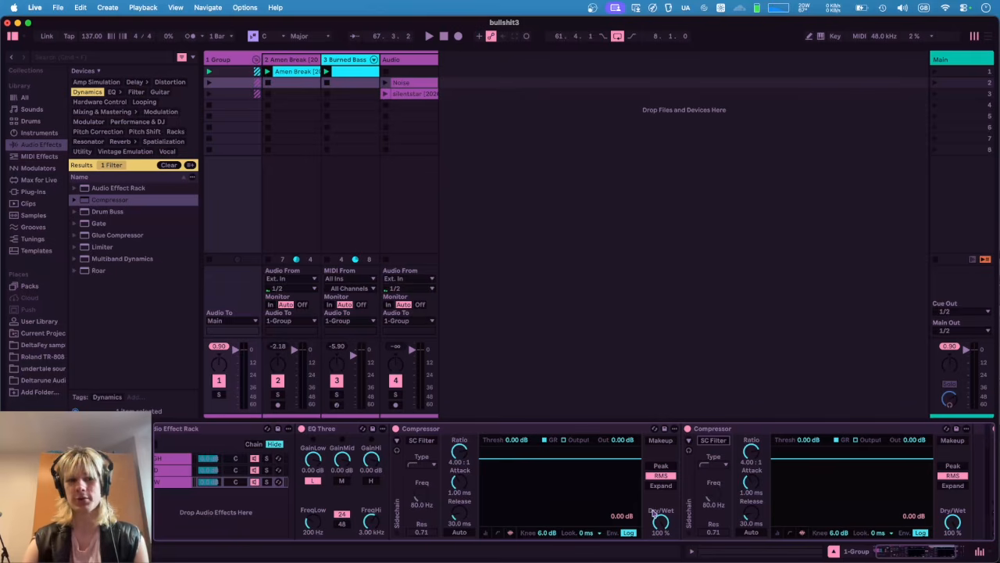
pyautogui.click(661, 466)
pyautogui.click(953, 466)
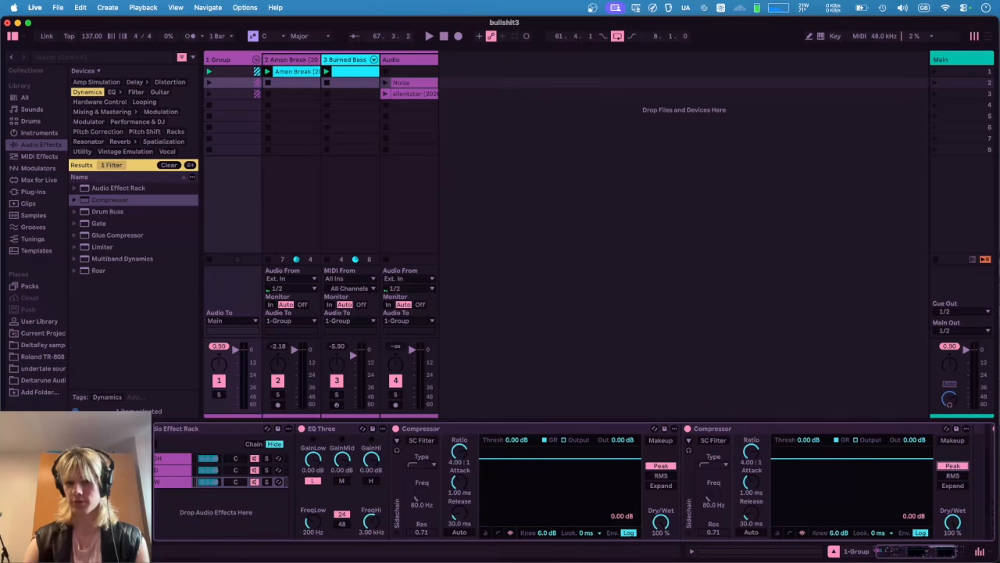
# Step: Set the first Compressor's ratio to 1.00 : 1 and the second Compressor's ratio to inf : 1
pyautogui.press('super+Tab')
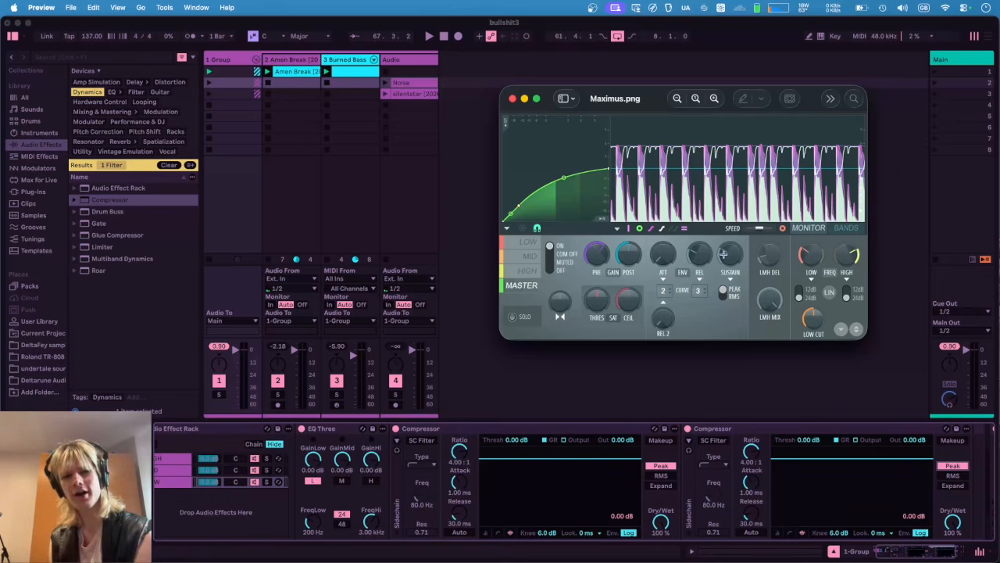
pyautogui.click(522, 450)
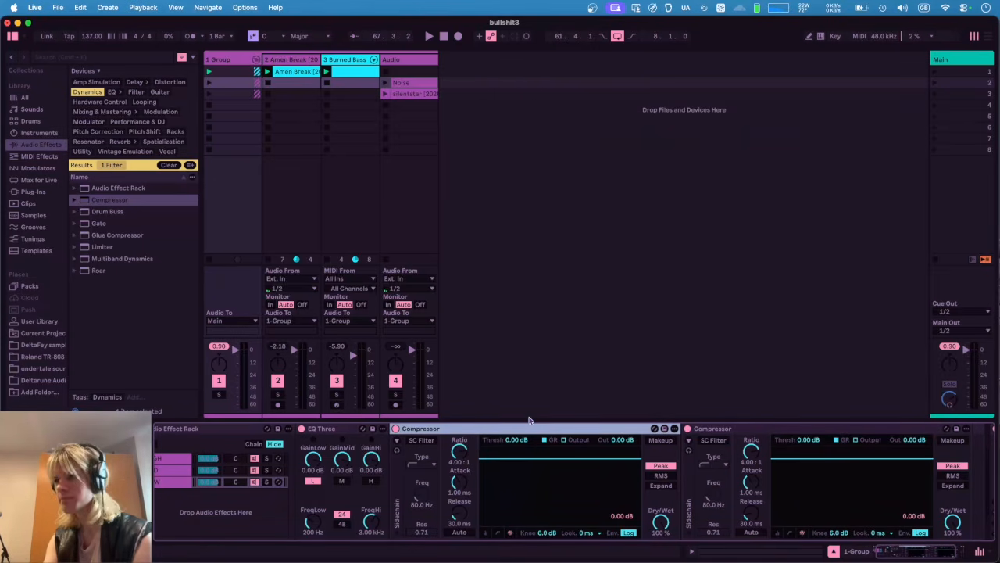
pyautogui.moveTo(459, 456); pyautogui.dragTo(459, 516)
pyautogui.click(791, 428)
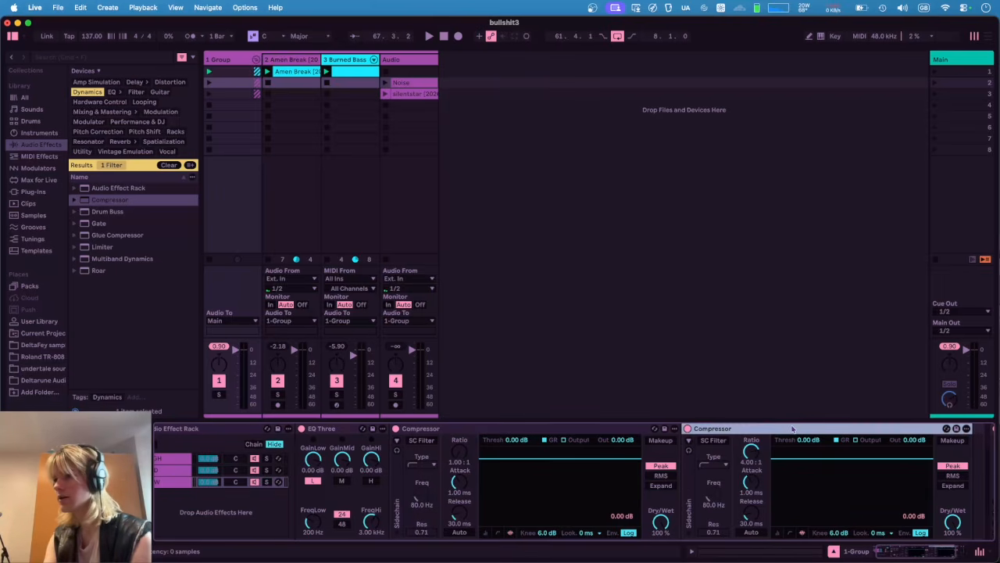
pyautogui.moveTo(756, 455); pyautogui.dragTo(755, 414)
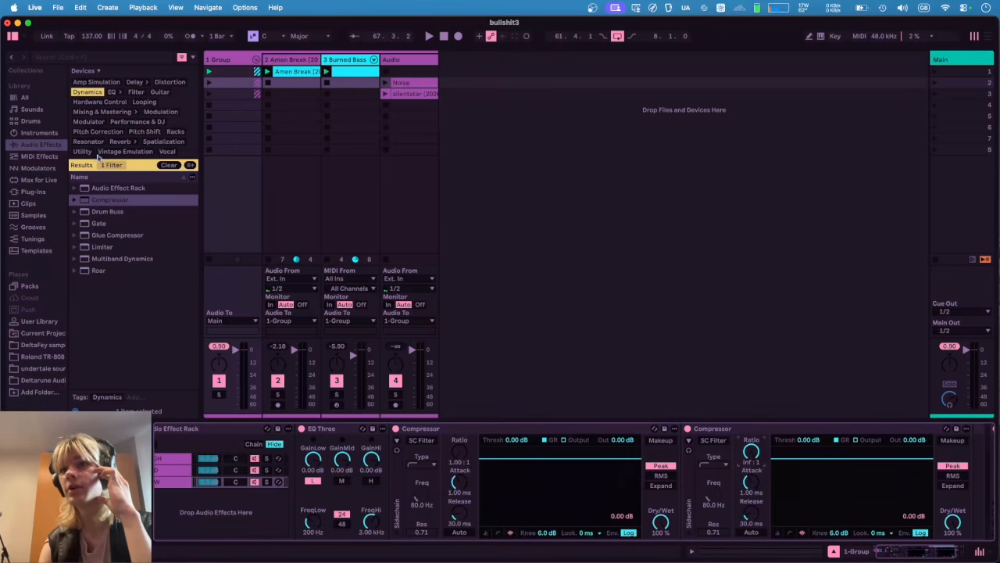
# Step: Insert a Utility between the EQ Three and the first Compressor, with its gain at 0.00 dB
pyautogui.click(84, 151)
pyautogui.click(99, 225)
pyautogui.moveTo(100, 228); pyautogui.dragTo(395, 482)
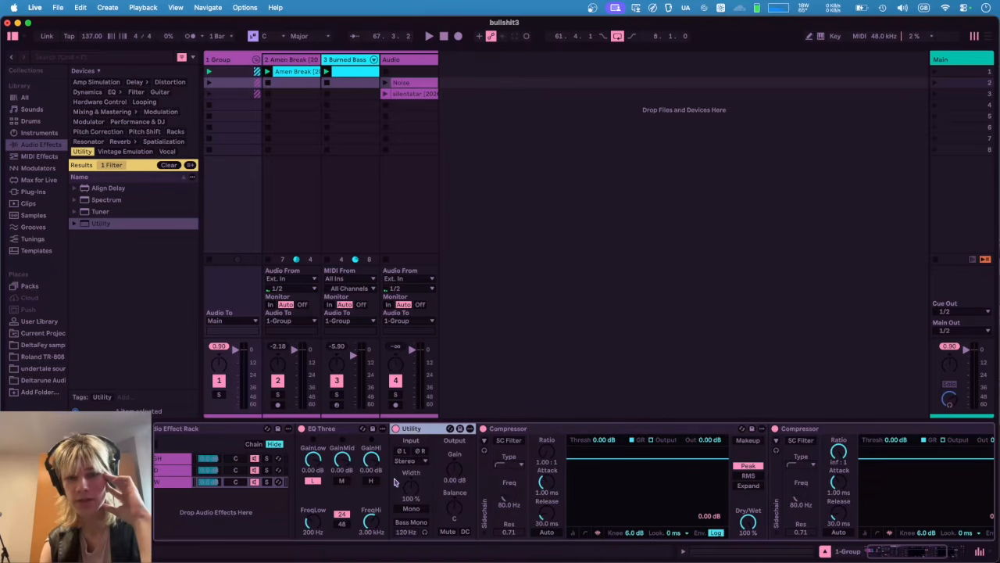
pyautogui.moveTo(454, 465)
pyautogui.mouseDown()
pyautogui.moveTo(455, 433)
pyautogui.moveTo(454, 481)
pyautogui.mouseUp()
pyautogui.doubleClick(454, 471)
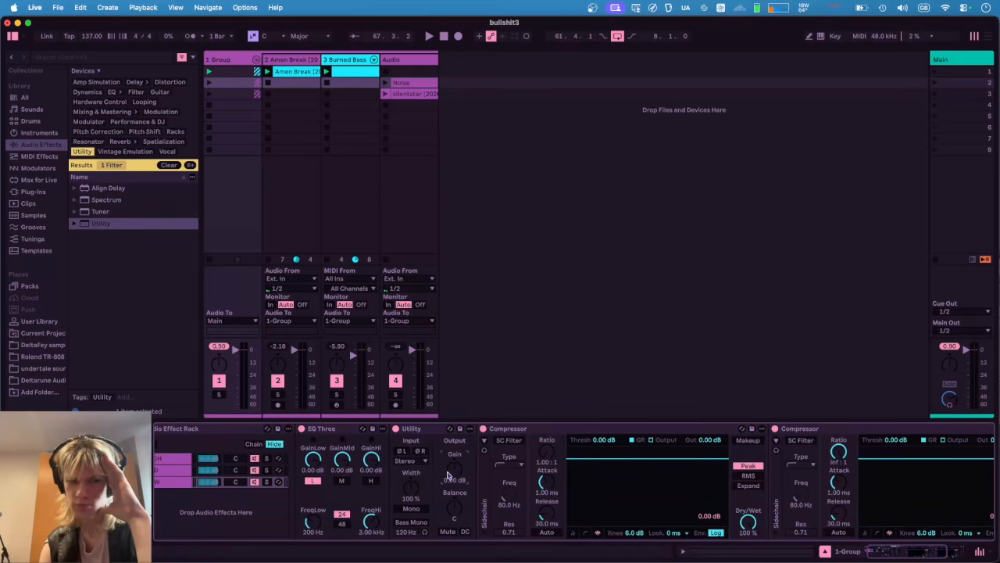
# Step: Group the Utility and both Compressors into a nested Audio Effect Rack and show its macro controls
pyautogui.click(426, 429)
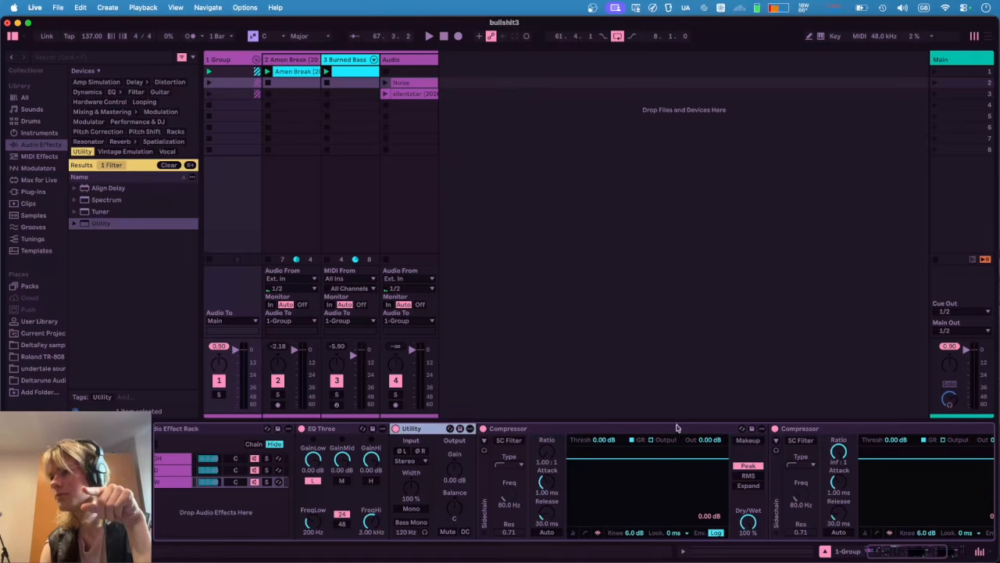
pyautogui.keyDown('shift'); pyautogui.click(802, 430); pyautogui.keyUp('shift')
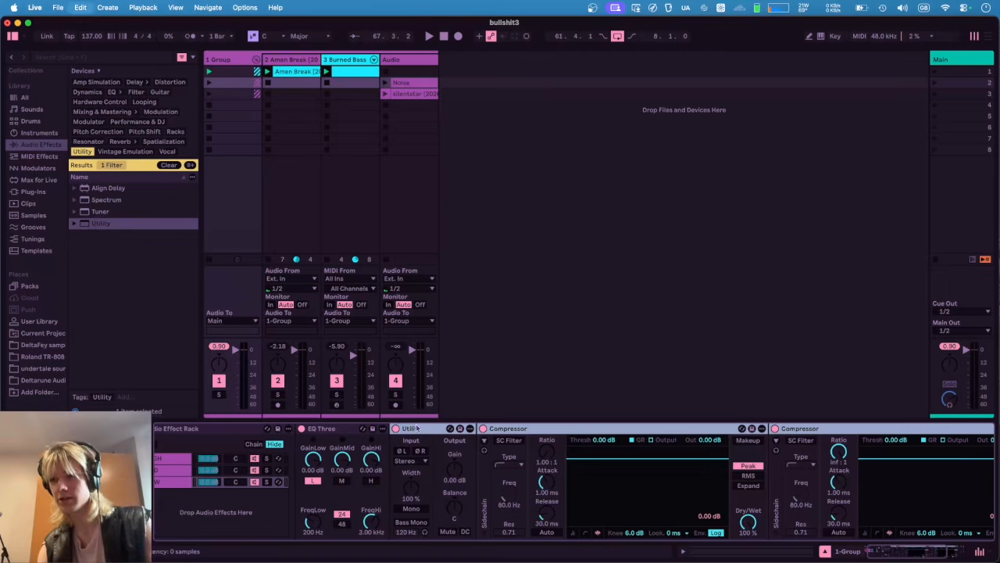
pyautogui.press('super+g')
pyautogui.click(397, 443)
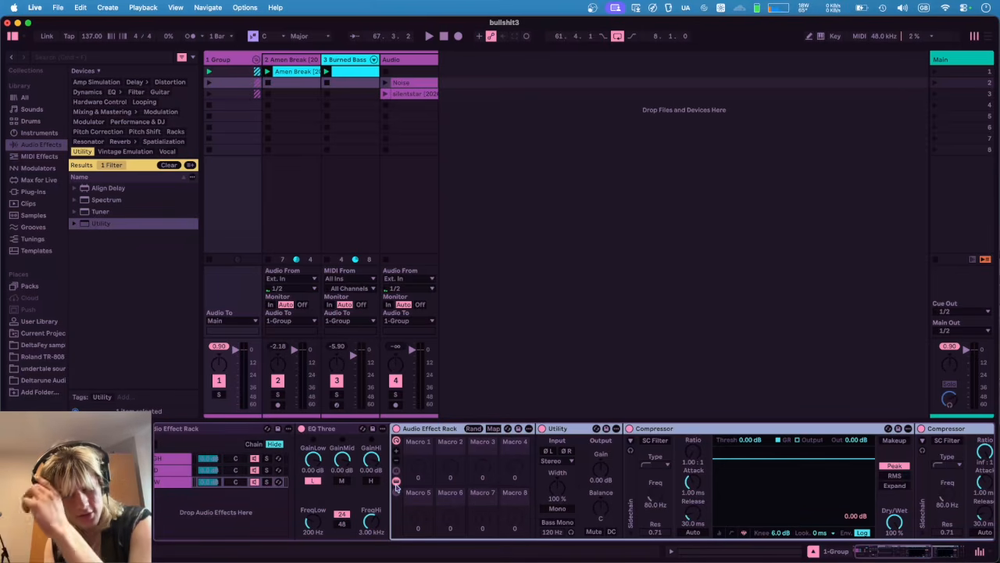
# Step: Map the Utility's gain to Macro 1 of the nested rack and rename the macro Pre
pyautogui.rightClick(601, 466)
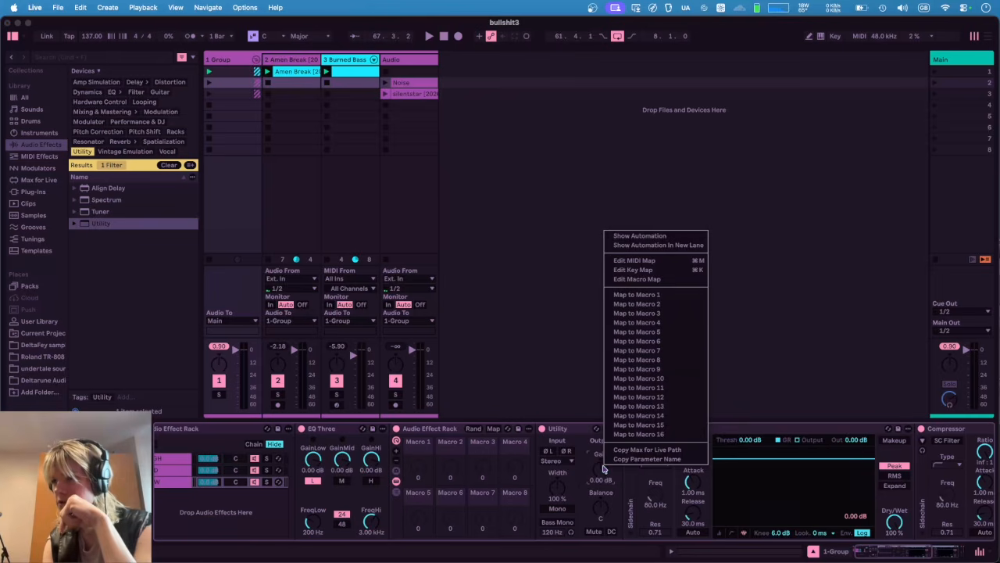
pyautogui.click(633, 295)
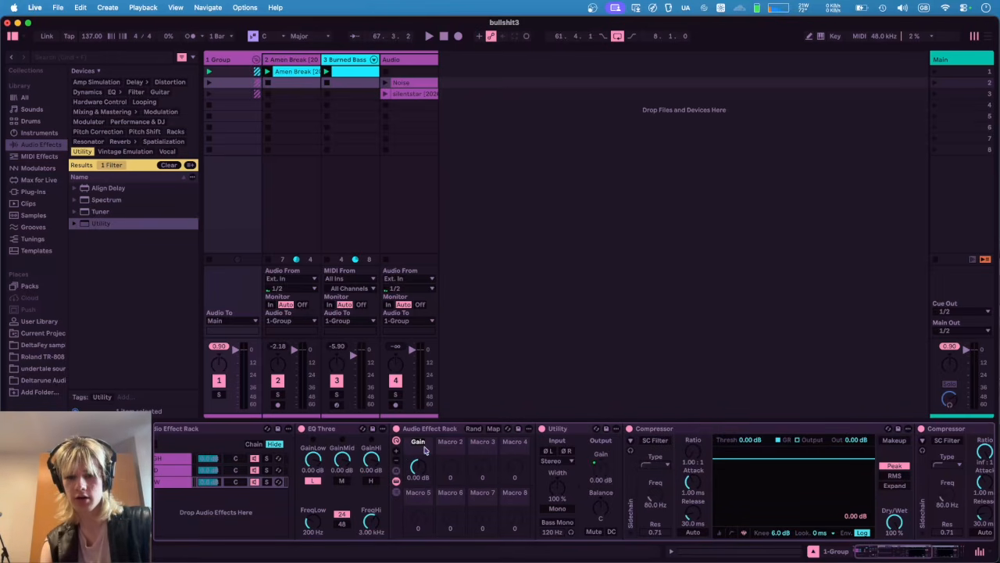
pyautogui.write('Pre')
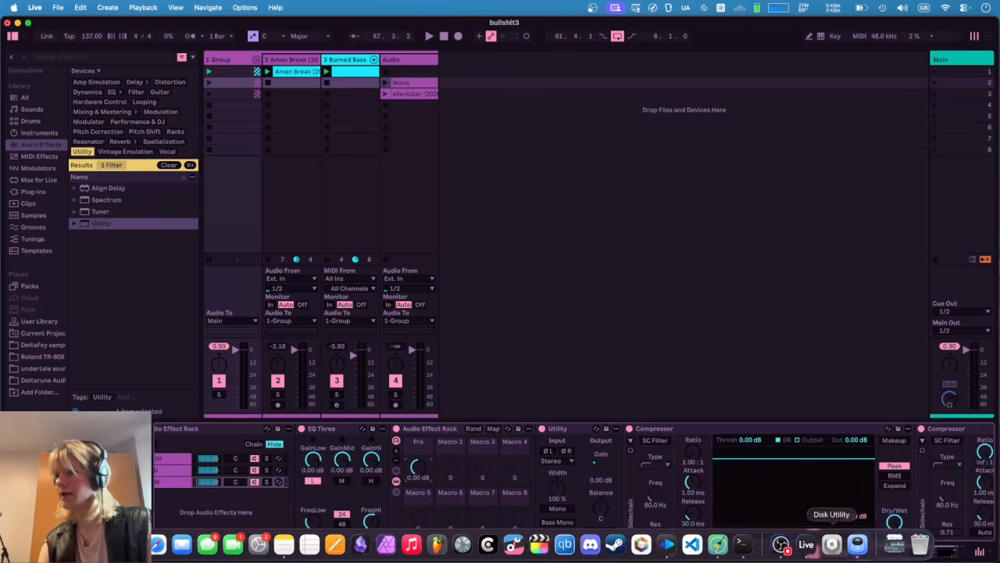
# Step: Duplicate the Utility and place the copy after the second Compressor inside the nested rack
pyautogui.click(855, 547)
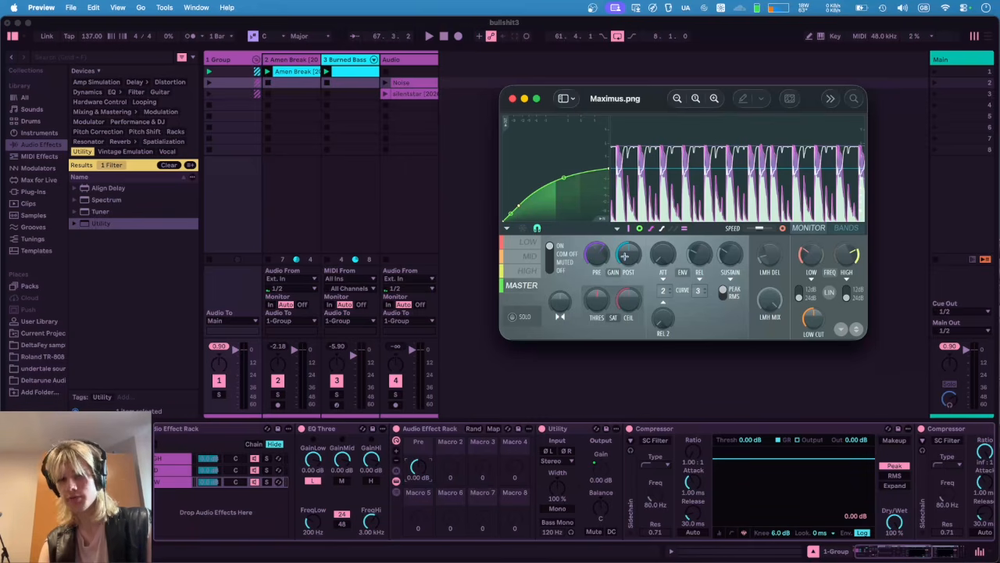
pyautogui.click(440, 433)
pyautogui.hscroll(1, 440, 434)
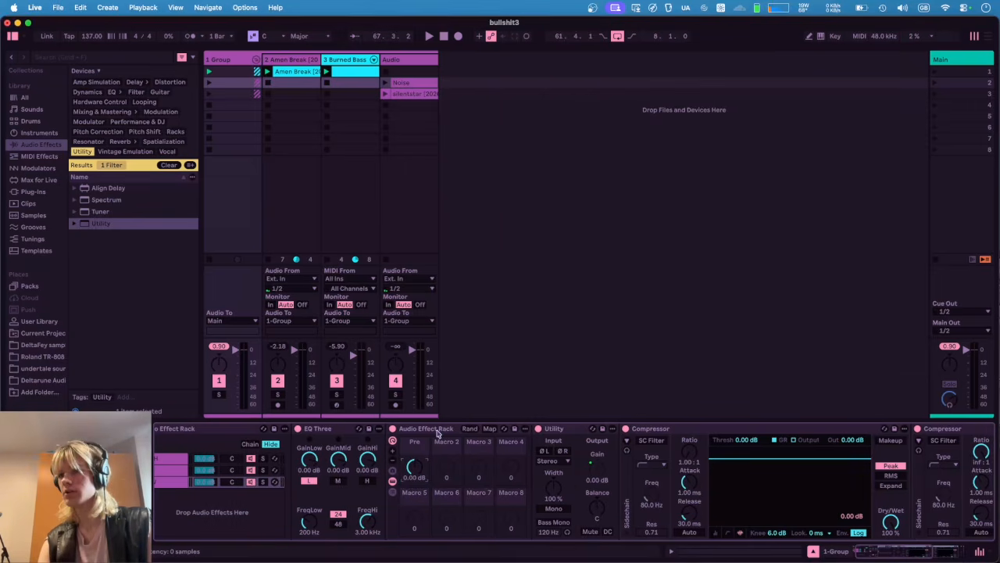
pyautogui.click(569, 428)
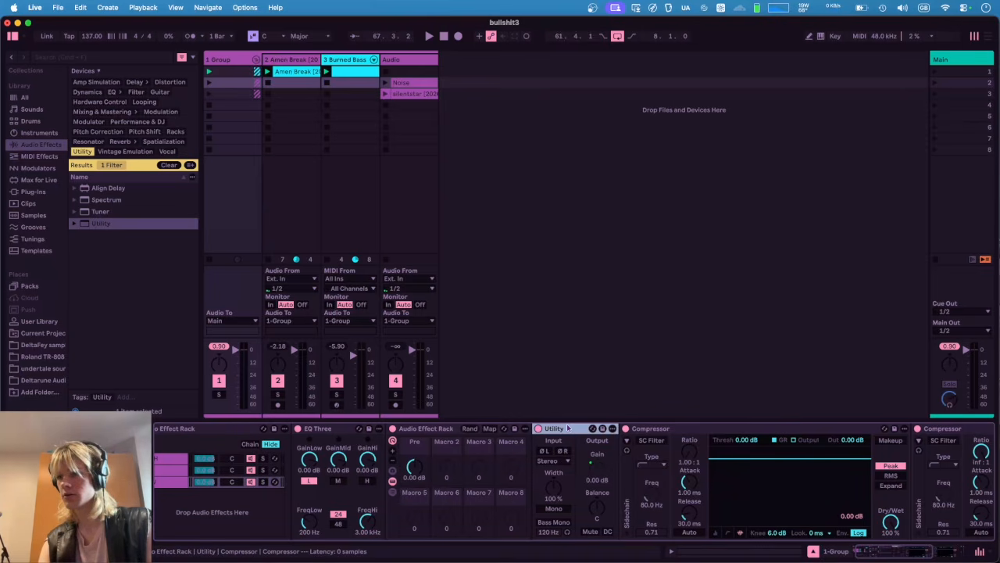
pyautogui.hscroll(5, 569, 429)
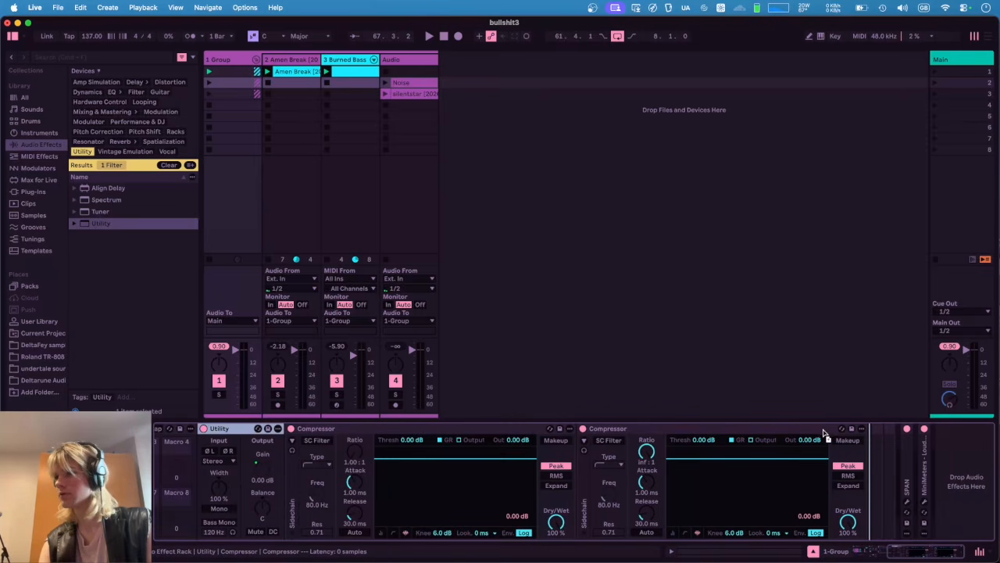
pyautogui.moveTo(823, 432); pyautogui.dragTo(860, 440)
# Step: Unmap the second Utility's gain from Pre, map it to Macro 2 and rename that macro Post
pyautogui.rightClick(930, 466)
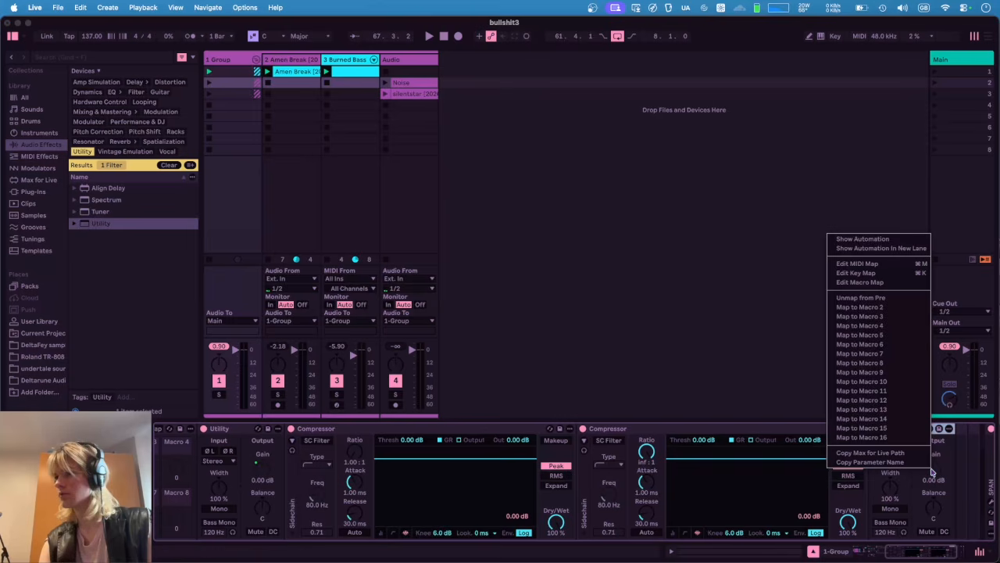
pyautogui.click(887, 298)
pyautogui.rightClick(932, 473)
pyautogui.click(904, 314)
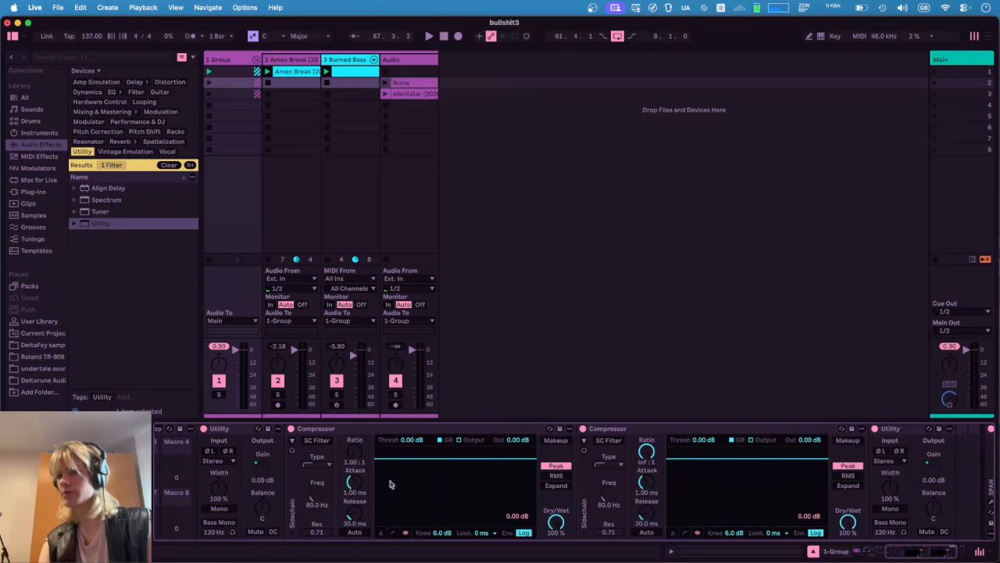
pyautogui.hscroll(-3, 391, 485)
pyautogui.rightClick(272, 467)
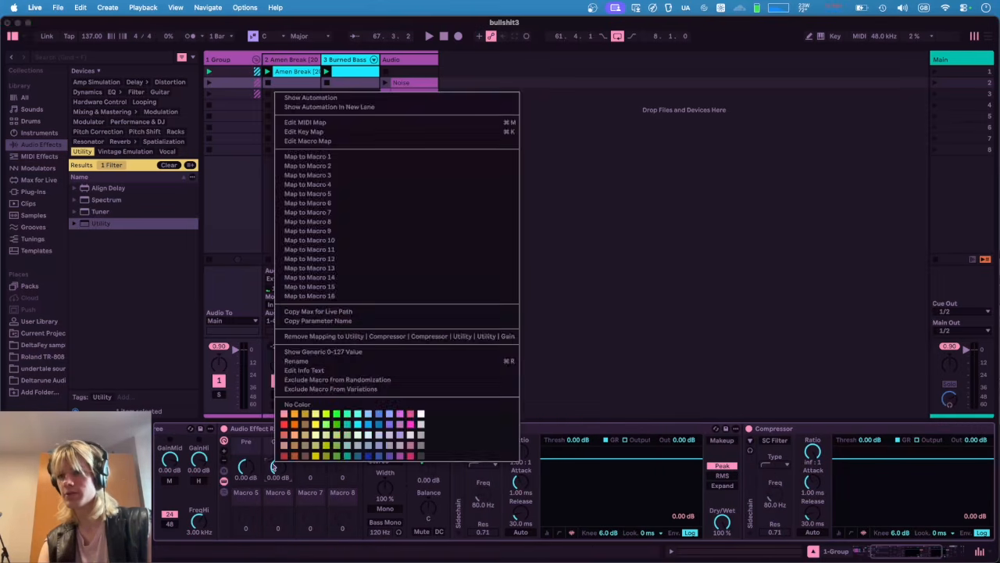
pyautogui.click(273, 471)
pyautogui.press('super+r')
pyautogui.write('Post')
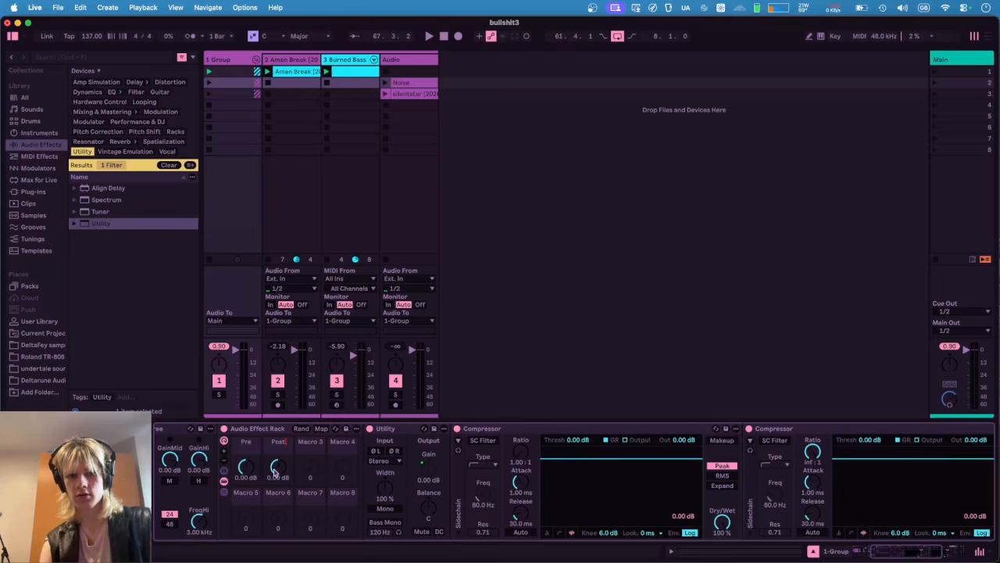
pyautogui.press('Return')
# Step: Map the first Compressor's attack to the third macro and its release to Macro 4
pyautogui.moveTo(642, 559)
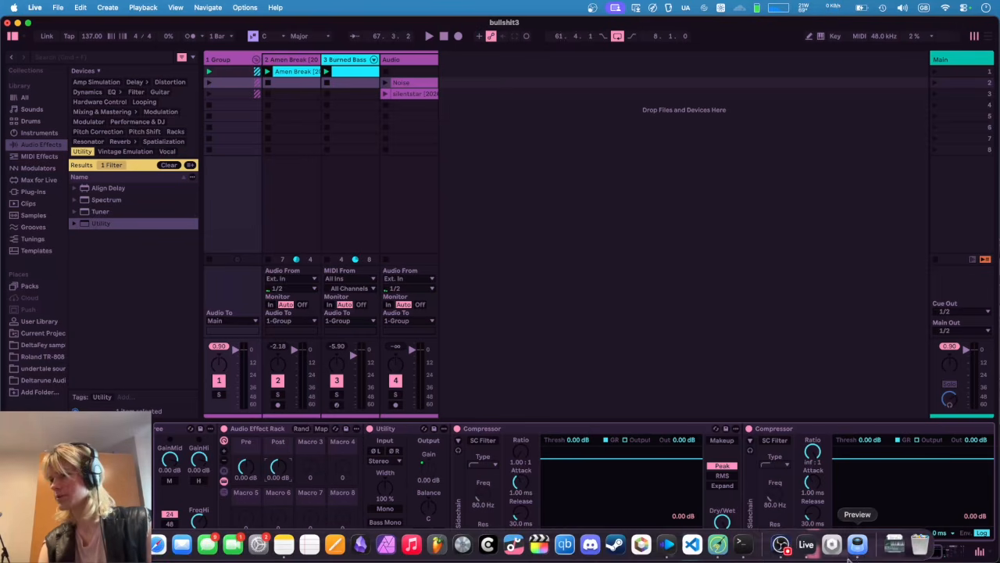
pyautogui.click(856, 547)
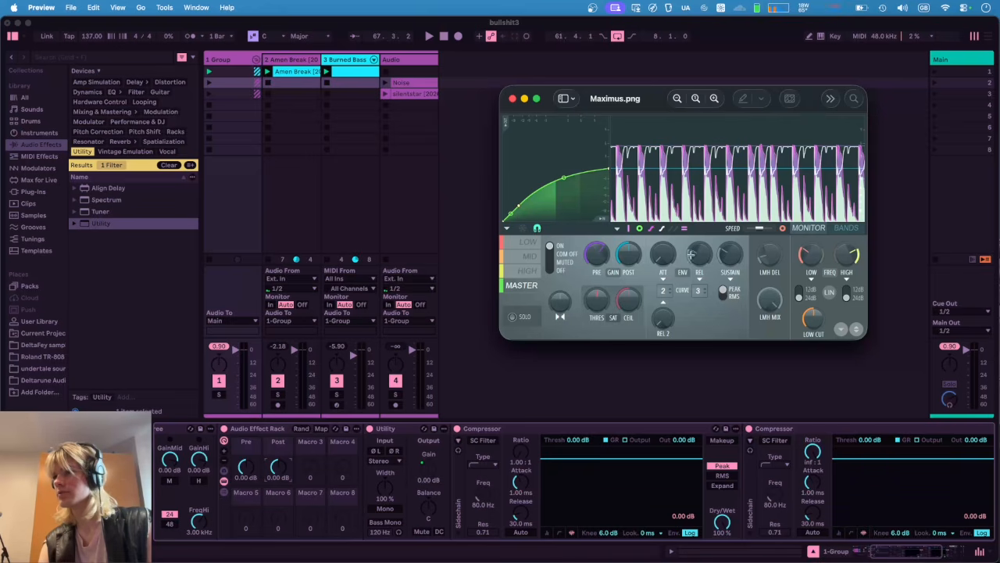
pyautogui.rightClick(520, 482)
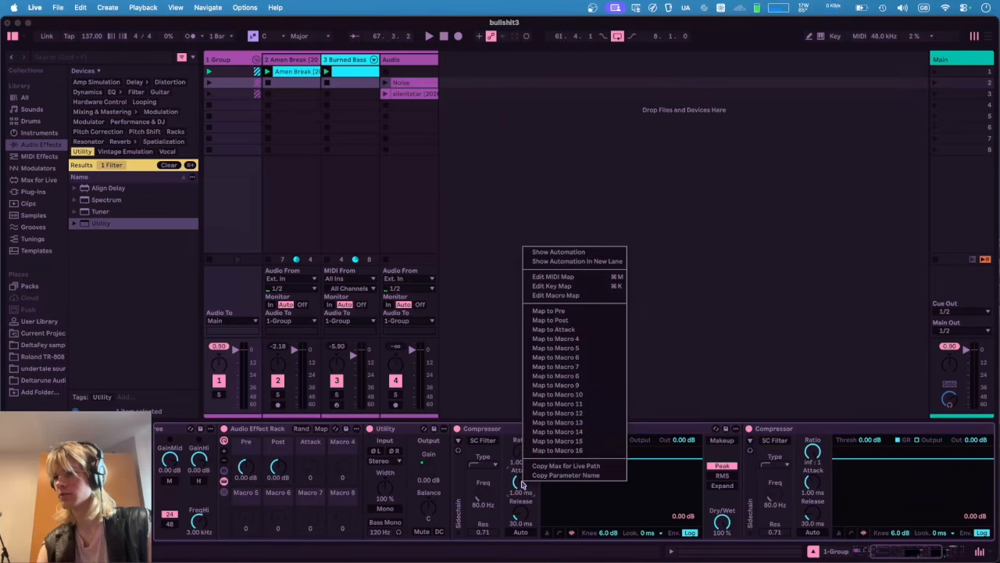
pyautogui.click(555, 329)
pyautogui.rightClick(522, 518)
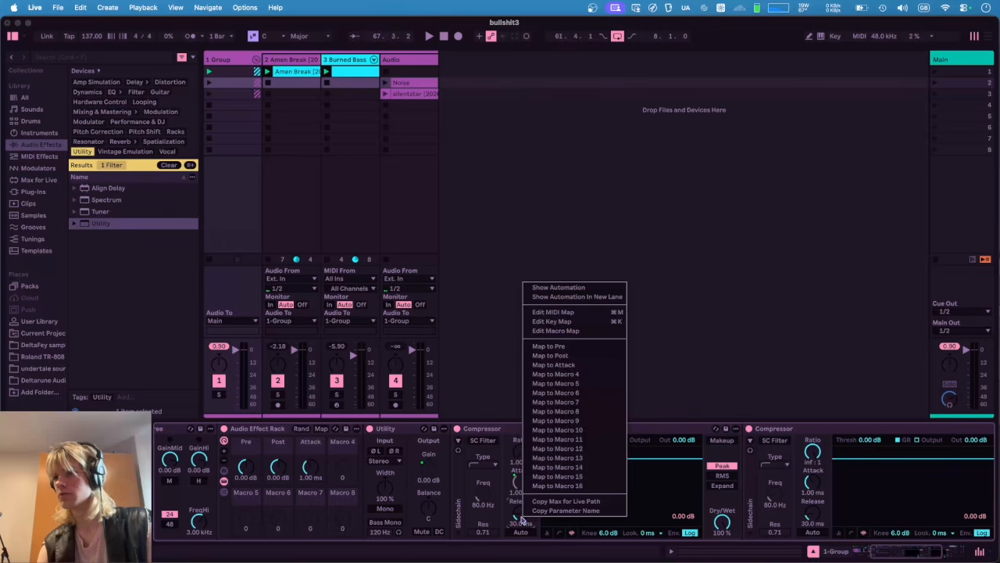
pyautogui.click(557, 374)
# Step: Map the second Compressor's attack and release to the Attack and Release macros, and bring up the Maximus reference image
pyautogui.rightClick(817, 480)
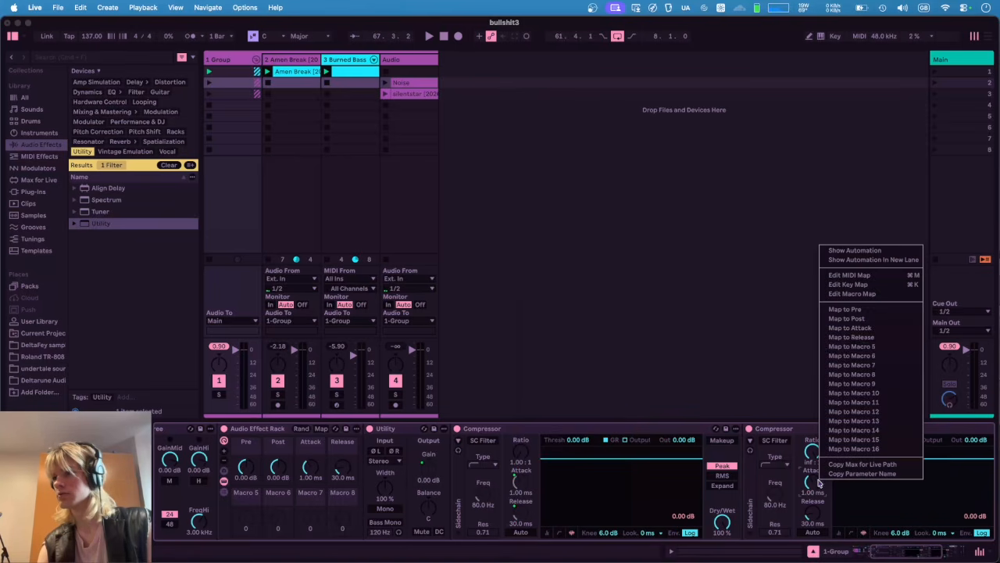
pyautogui.click(850, 328)
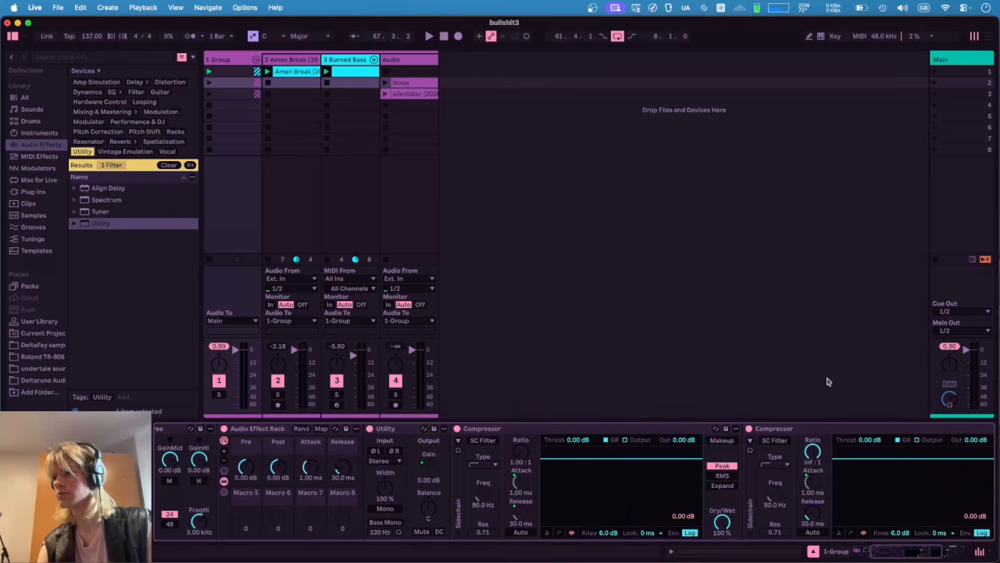
pyautogui.rightClick(813, 511)
pyautogui.click(838, 369)
pyautogui.press('super+Tab')
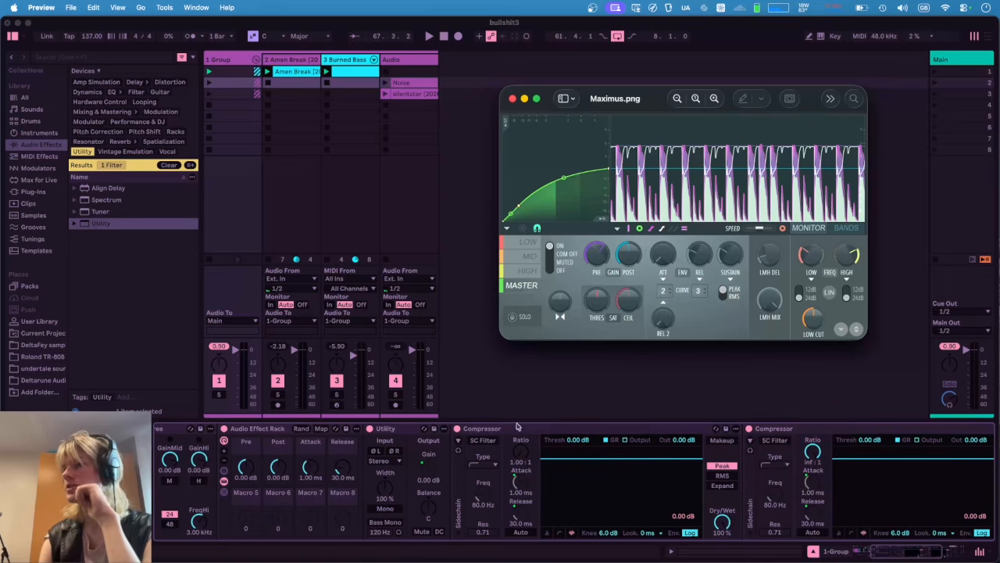
# Step: Increase the nested rack to 14 visible macros and map the second Compressor's threshold to Macro 5
pyautogui.click(268, 457)
pyautogui.tripleClick(223, 451)
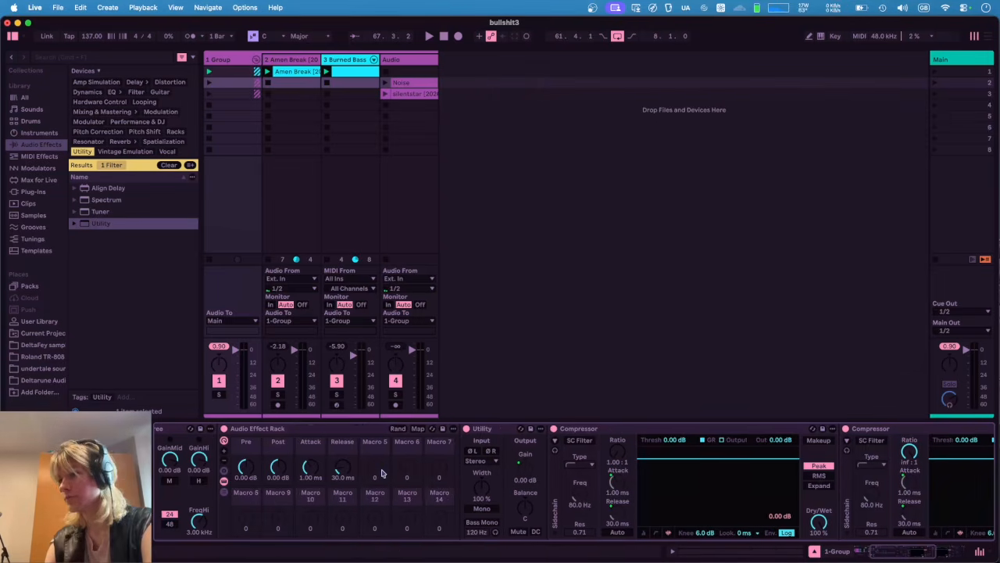
pyautogui.hscroll(3, 638, 428)
pyautogui.rightClick(858, 439)
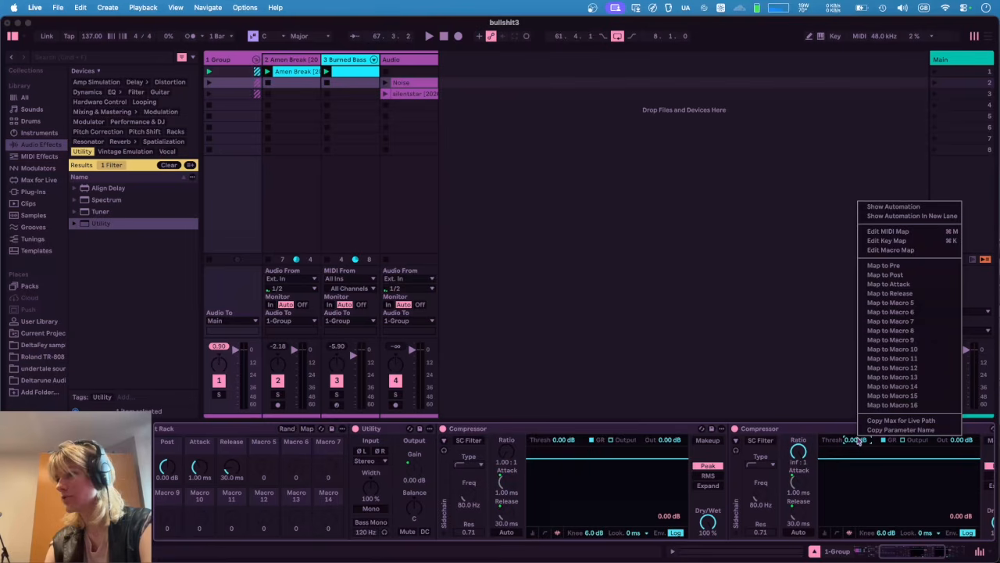
pyautogui.click(916, 303)
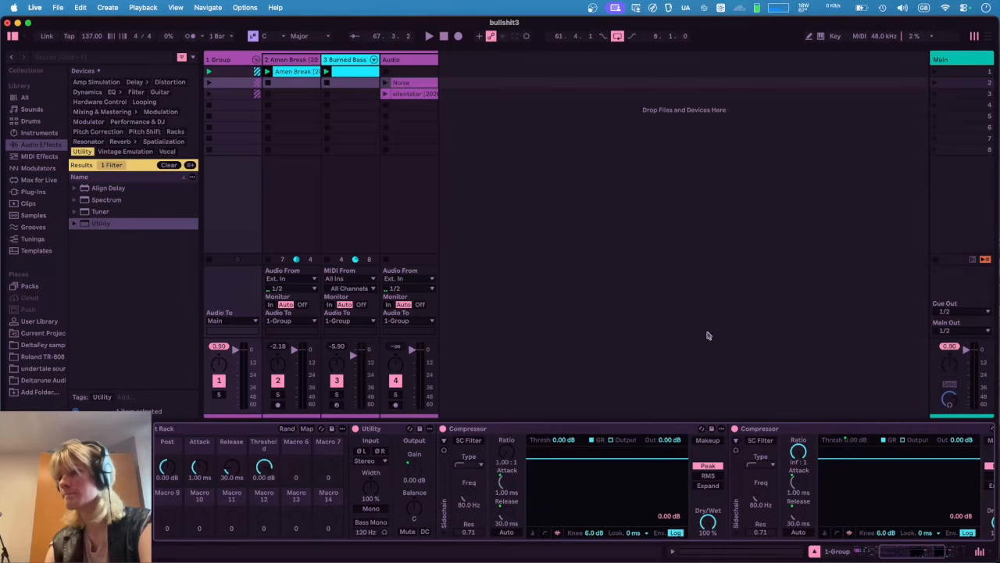
# Step: Map the first Compressor's threshold to the Threshold macro and turn that macro up to its maximum
pyautogui.moveTo(263, 467); pyautogui.dragTo(263, 497)
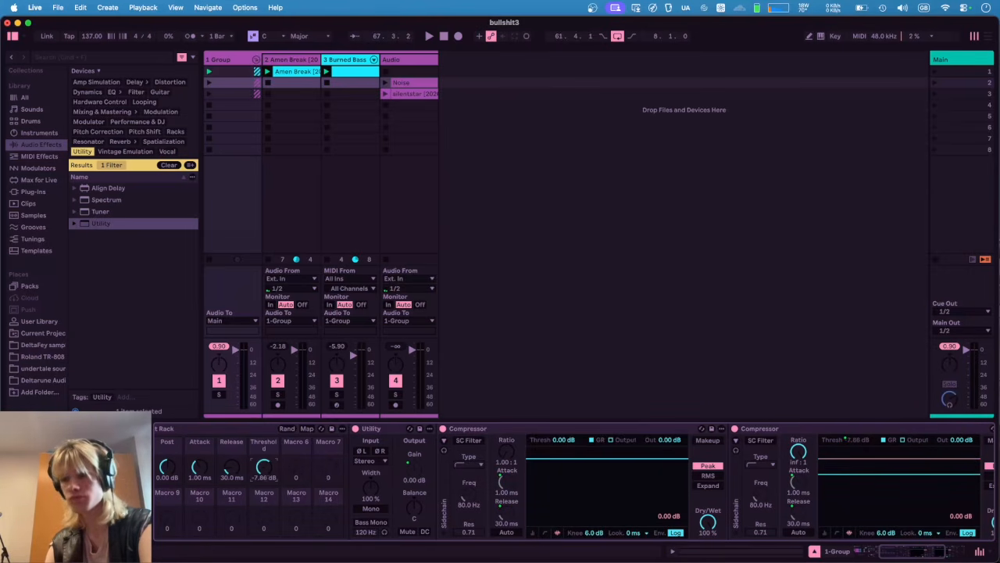
pyautogui.rightClick(559, 441)
pyautogui.click(597, 310)
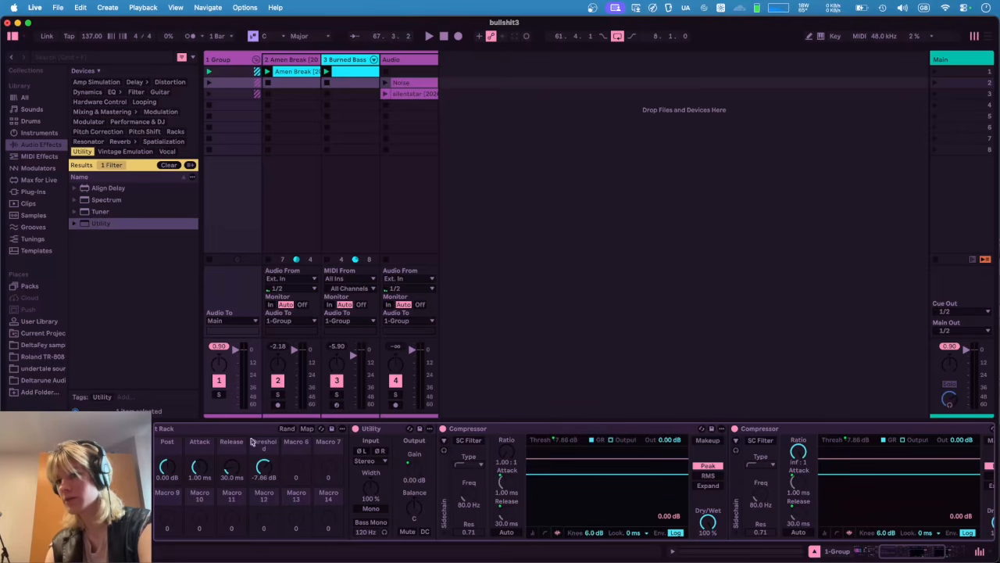
pyautogui.moveTo(264, 465)
pyautogui.mouseDown()
pyautogui.moveTo(264, 505)
pyautogui.moveTo(264, 464)
pyautogui.mouseUp()
pyautogui.click(553, 428)
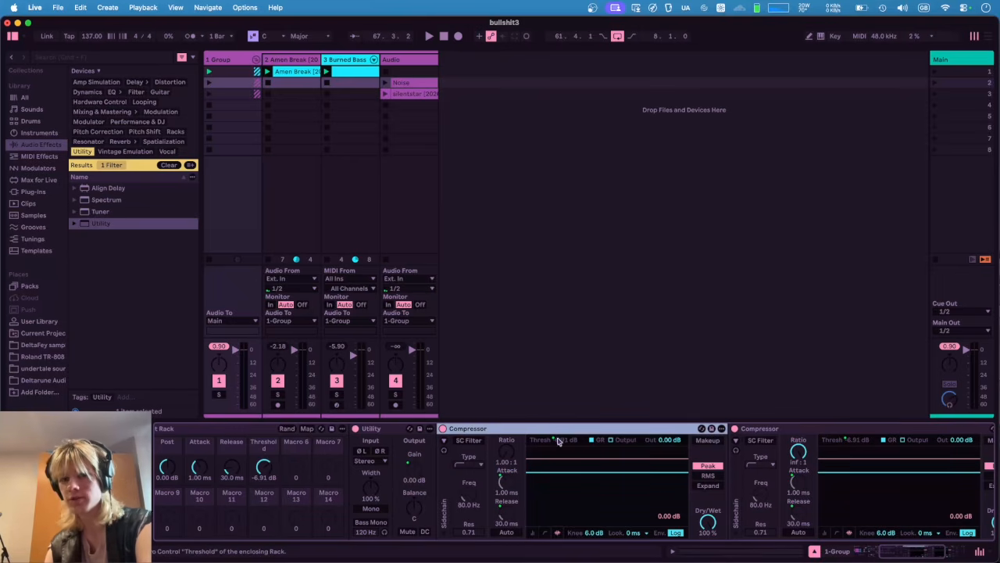
pyautogui.moveTo(264, 466); pyautogui.dragTo(265, 441)
# Step: In the macro mappings, set the first Compressor's threshold maximum to -12 dB
pyautogui.click(307, 428)
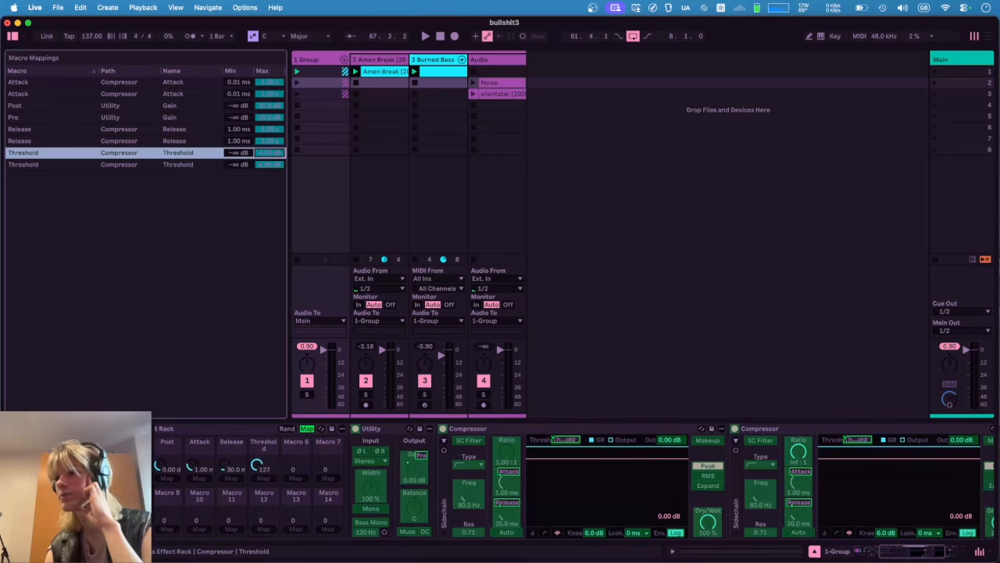
pyautogui.click(266, 155)
pyautogui.moveTo(268, 153); pyautogui.dragTo(268, 175)
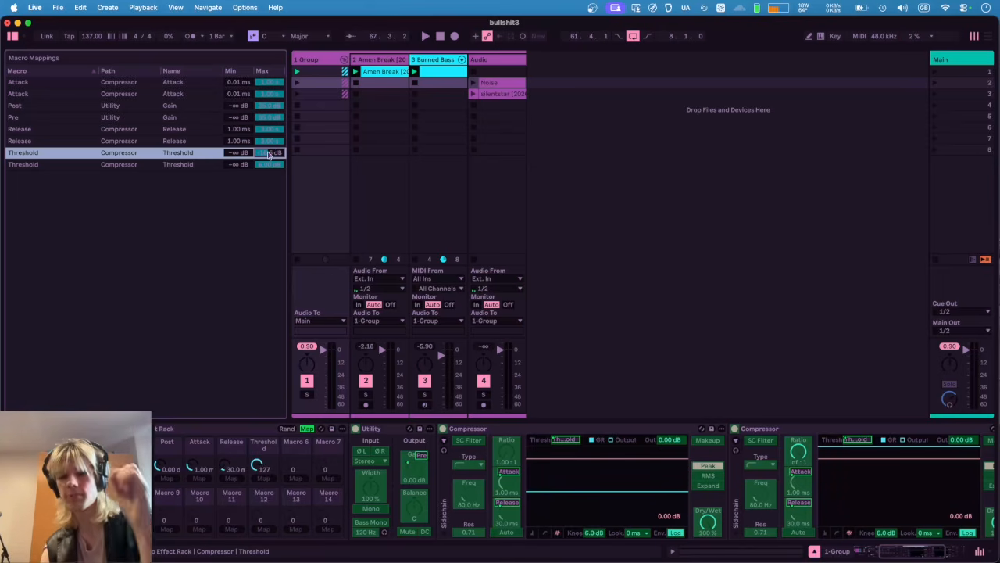
pyautogui.write('-12')
pyautogui.press('Return')
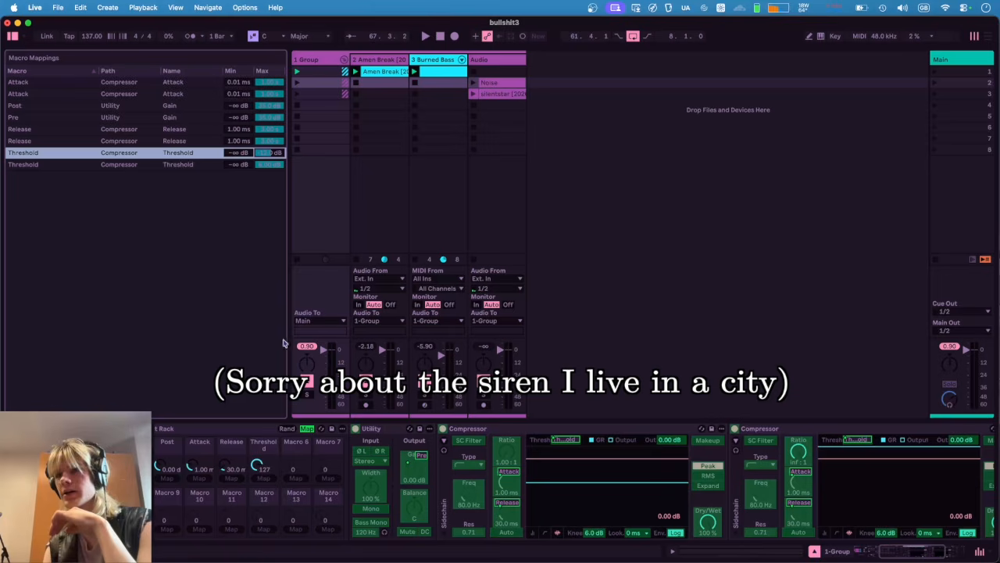
# Step: Sweep the Threshold macro across its range to check how both Compressors' thresholds move together, and leave macro mapping mode
pyautogui.click(258, 466)
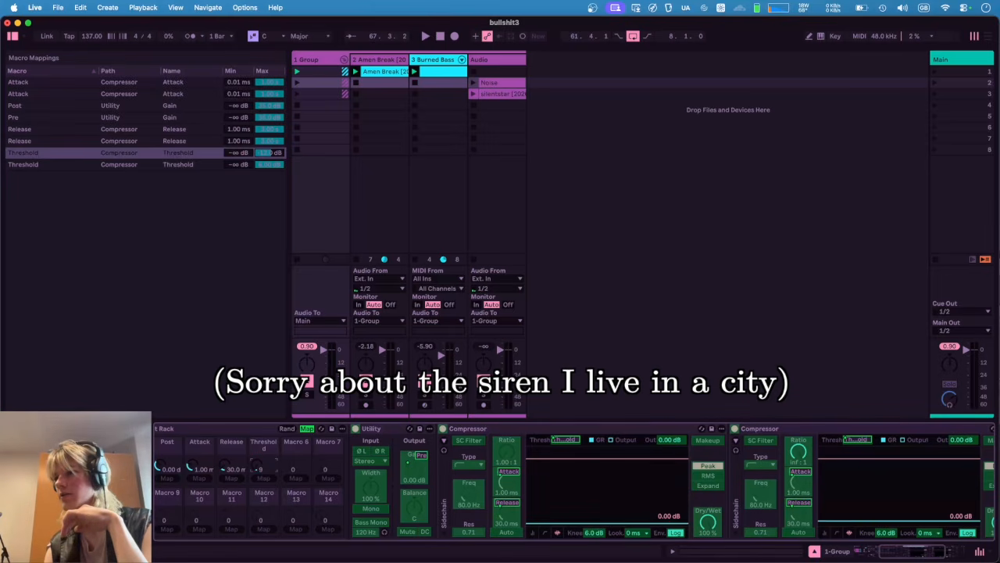
pyautogui.moveTo(263, 466); pyautogui.dragTo(263, 414)
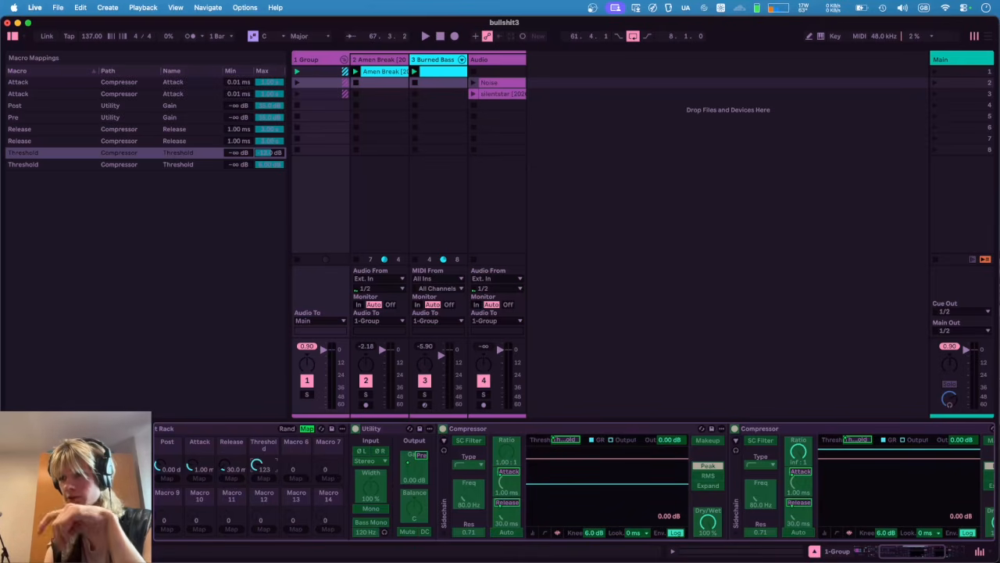
pyautogui.moveTo(264, 414); pyautogui.dragTo(256, 467)
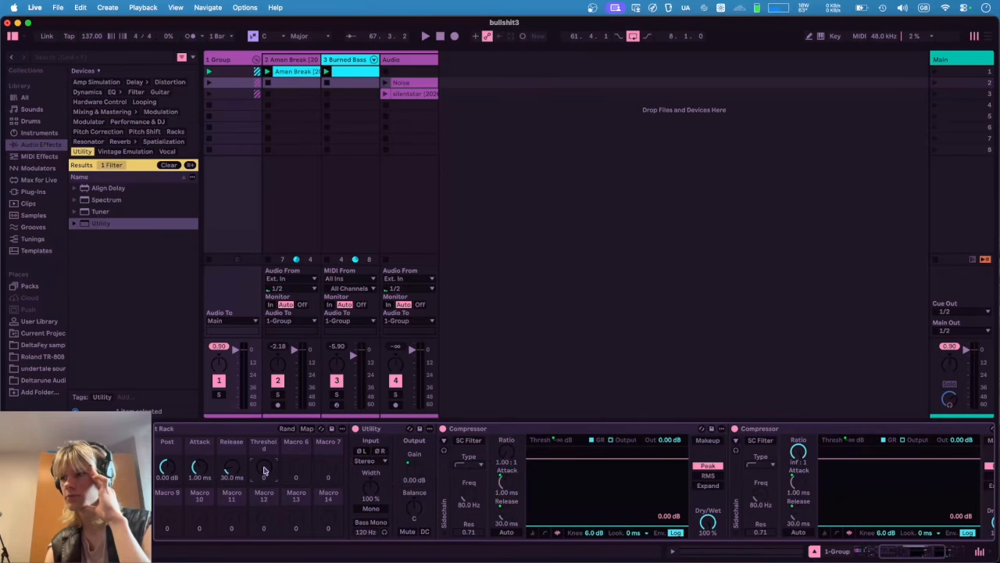
pyautogui.moveTo(264, 470); pyautogui.dragTo(264, 422)
pyautogui.moveTo(264, 470); pyautogui.dragTo(264, 477)
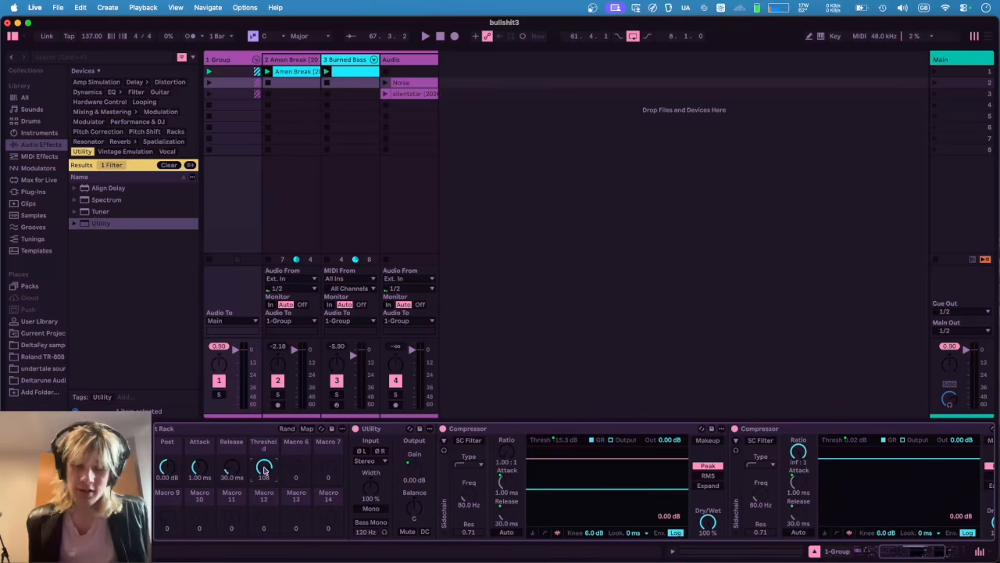
pyautogui.moveTo(264, 469); pyautogui.dragTo(262, 471)
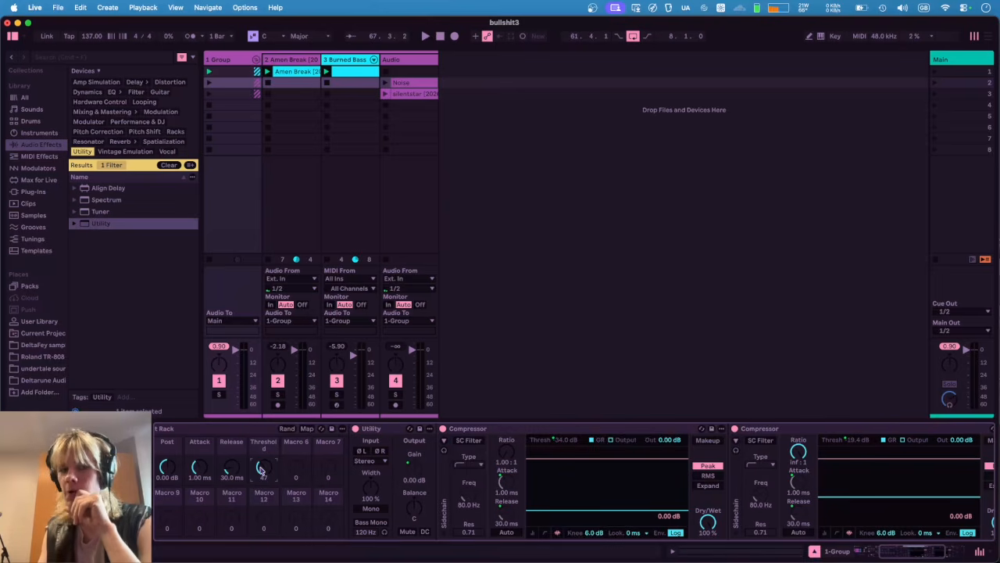
# Step: Switch the first Compressor to its transfer curve view and set the knee to 18 dB and the ratio to 4.34:1
pyautogui.click(511, 431)
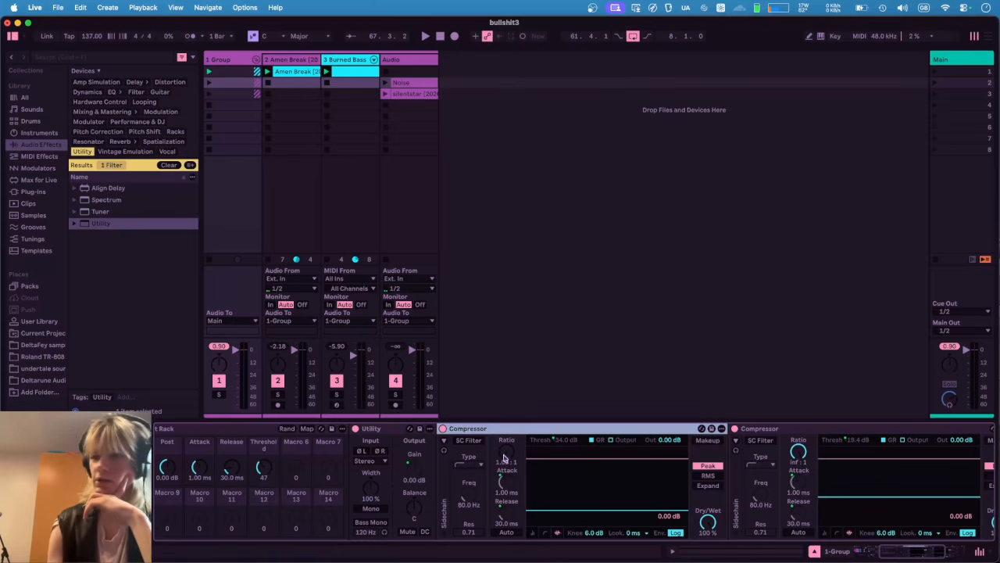
pyautogui.click(545, 535)
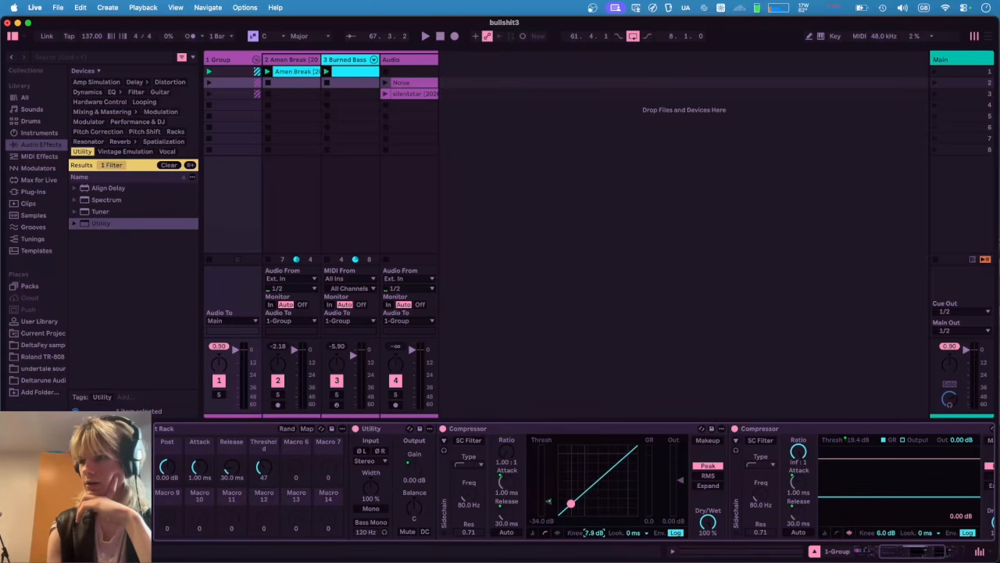
pyautogui.moveTo(506, 451); pyautogui.dragTo(506, 422)
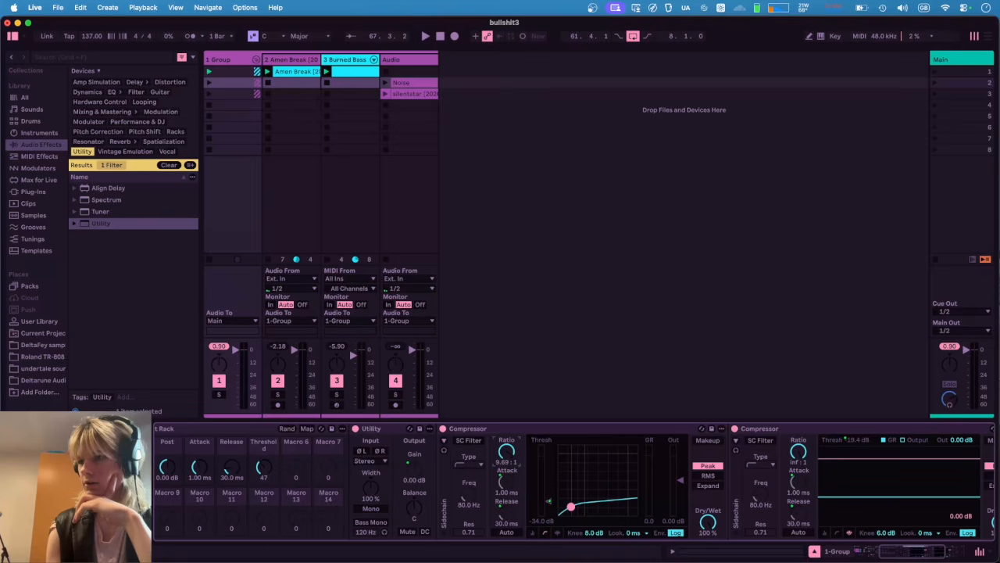
pyautogui.moveTo(594, 532); pyautogui.dragTo(594, 525)
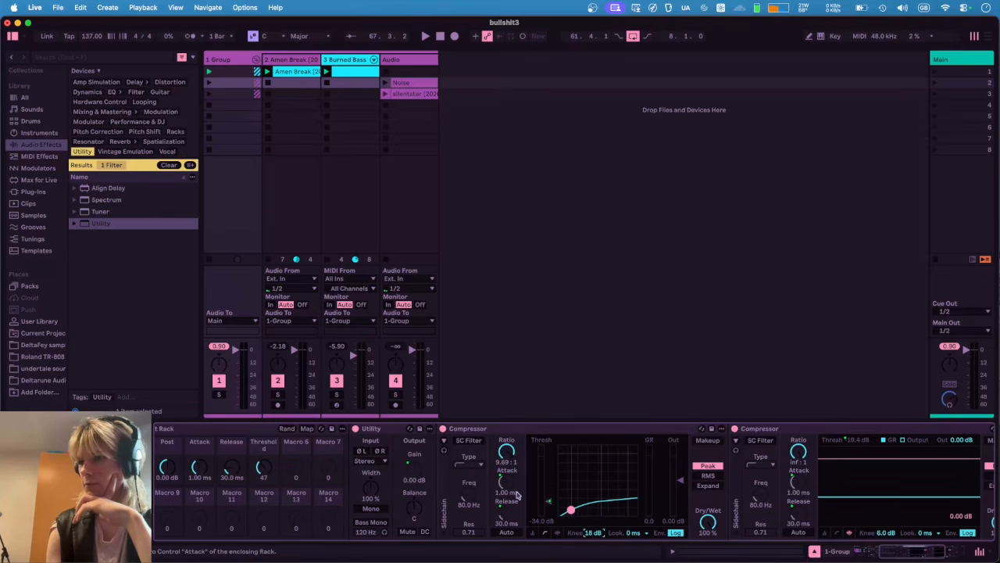
pyautogui.moveTo(507, 452)
pyautogui.mouseDown()
pyautogui.moveTo(506, 443)
pyautogui.moveTo(506, 473)
pyautogui.moveTo(506, 454)
pyautogui.mouseUp()
# Step: Map both the knee and the ratio of the first Compressor to Macro 6
pyautogui.rightClick(592, 532)
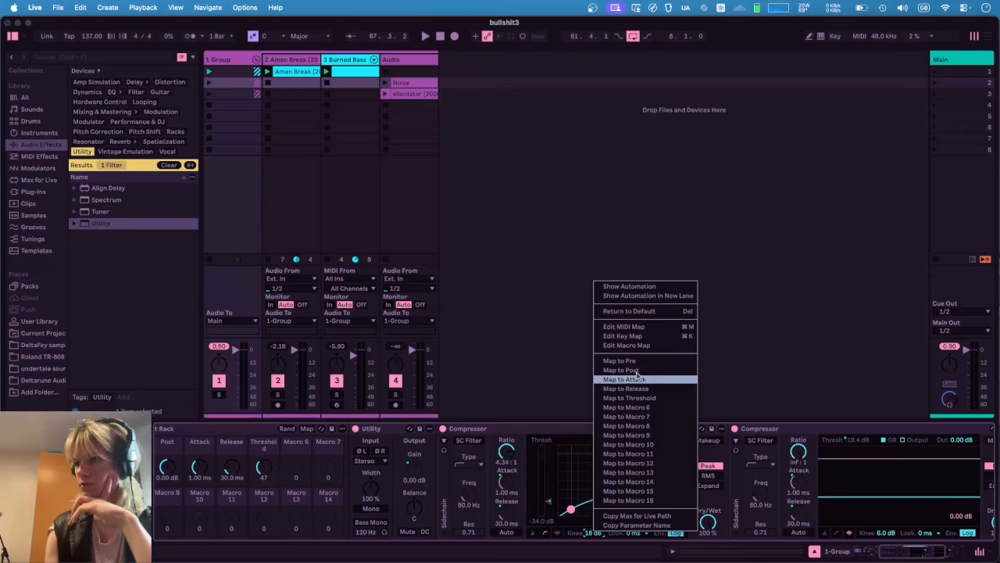
pyautogui.click(625, 407)
pyautogui.rightClick(533, 446)
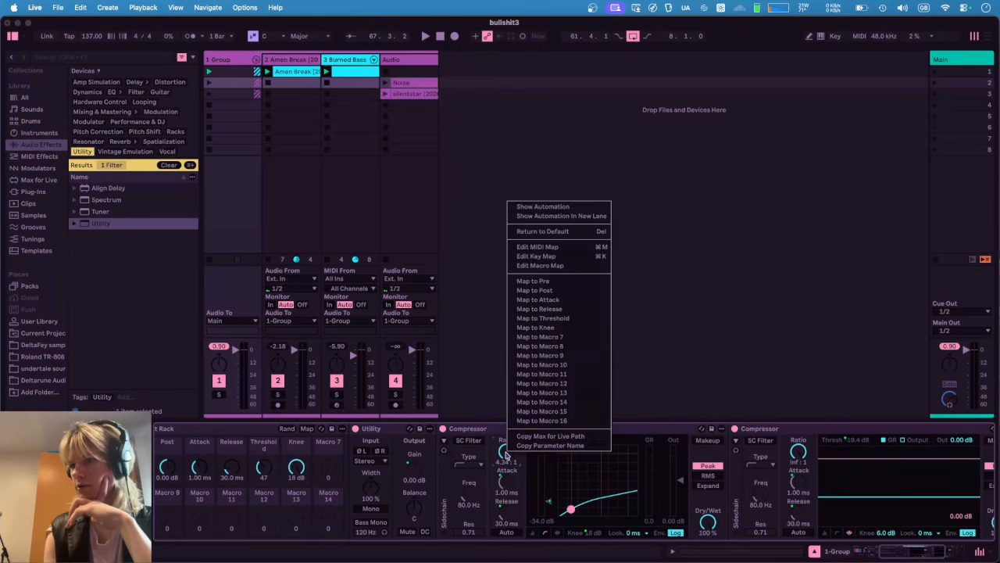
pyautogui.click(536, 338)
# Step: Turn the shared knee and ratio macro up to 127 and rename it Pre Curve
pyautogui.click(297, 468)
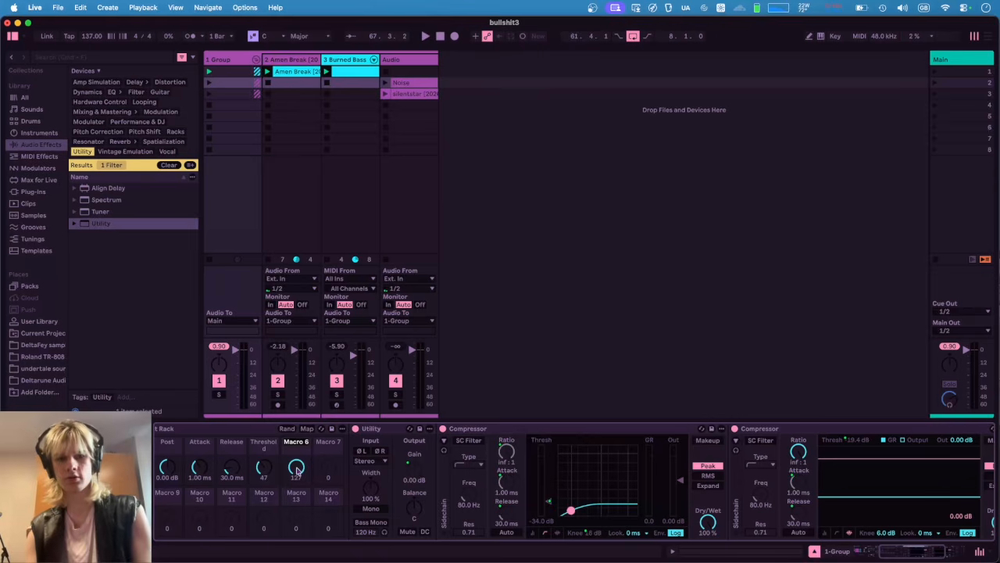
pyautogui.write('Pre')
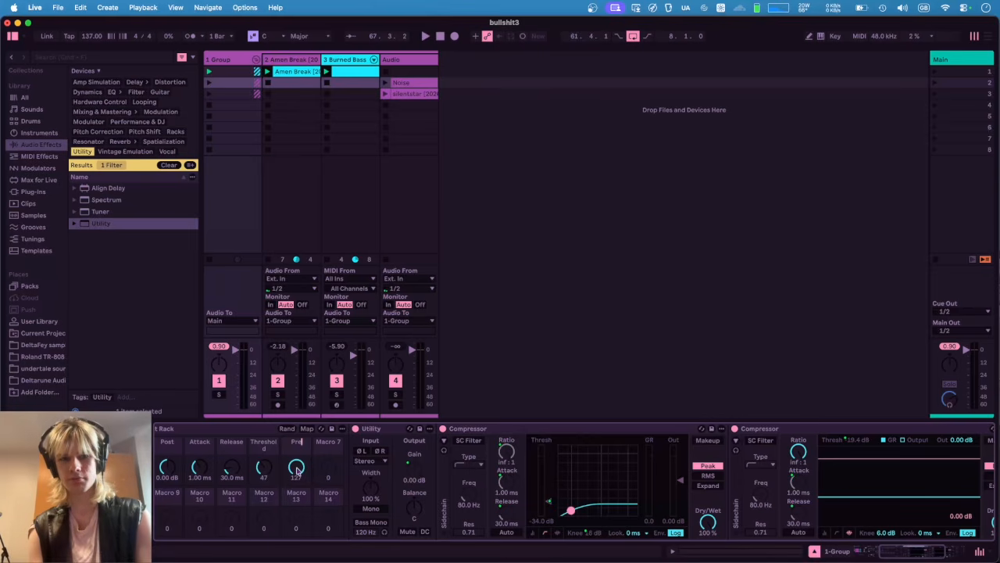
pyautogui.write(' Curve')
pyautogui.press('Return')
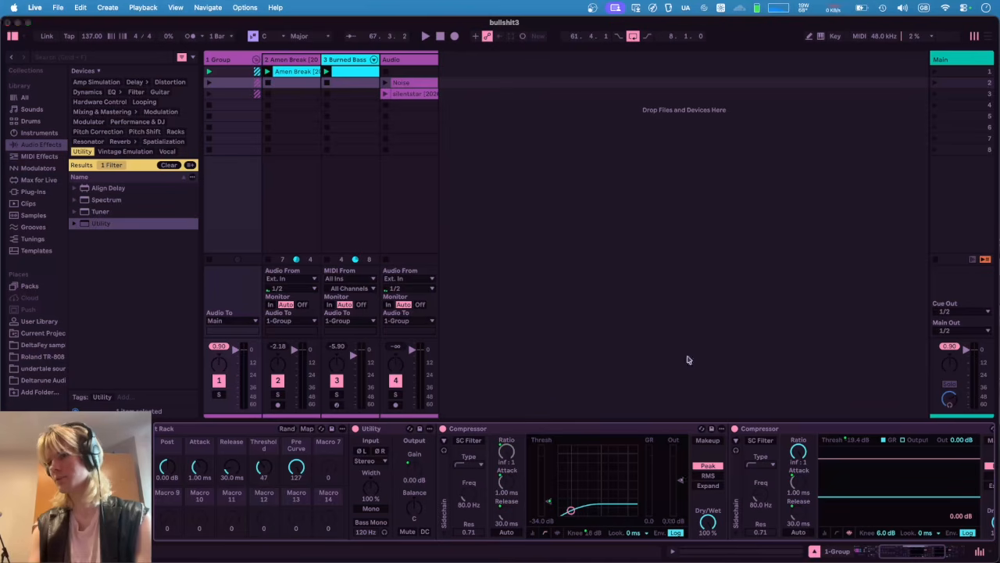
# Step: Map the first Compressor's output gain to Pre Curve with a 0 to 12 dB range and turn that macro down to 0
pyautogui.moveTo(308, 480); pyautogui.dragTo(308, 532)
pyautogui.click(306, 428)
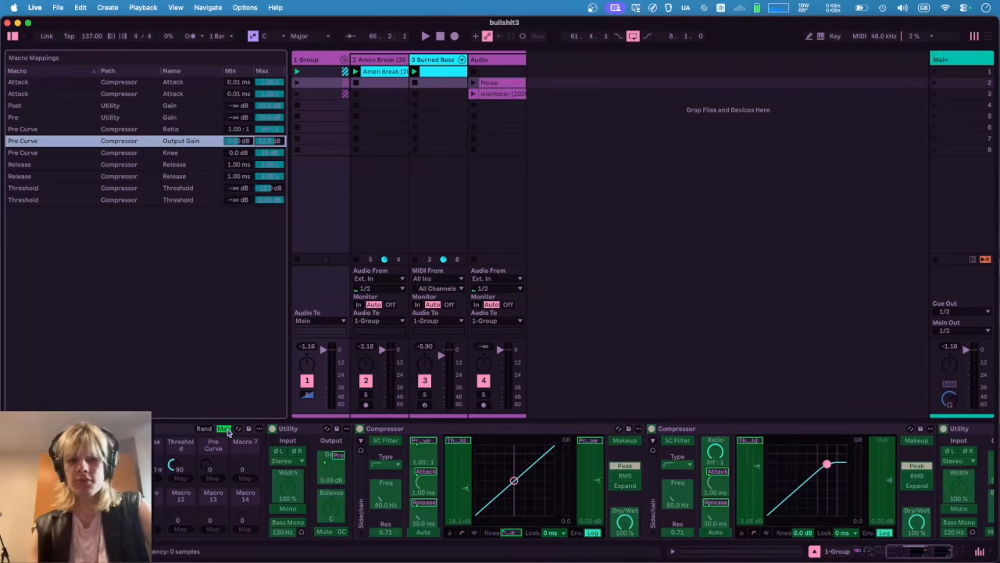
pyautogui.click(224, 429)
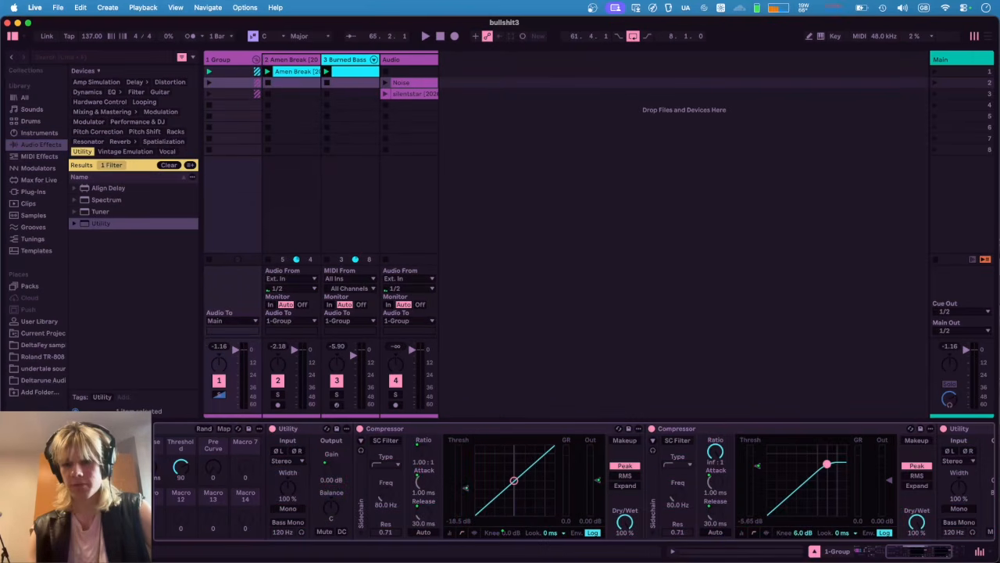
# Step: Consult the Maximus reference image's curve and map the second Compressor's ratio to Macro 7
pyautogui.press('super+Tab')
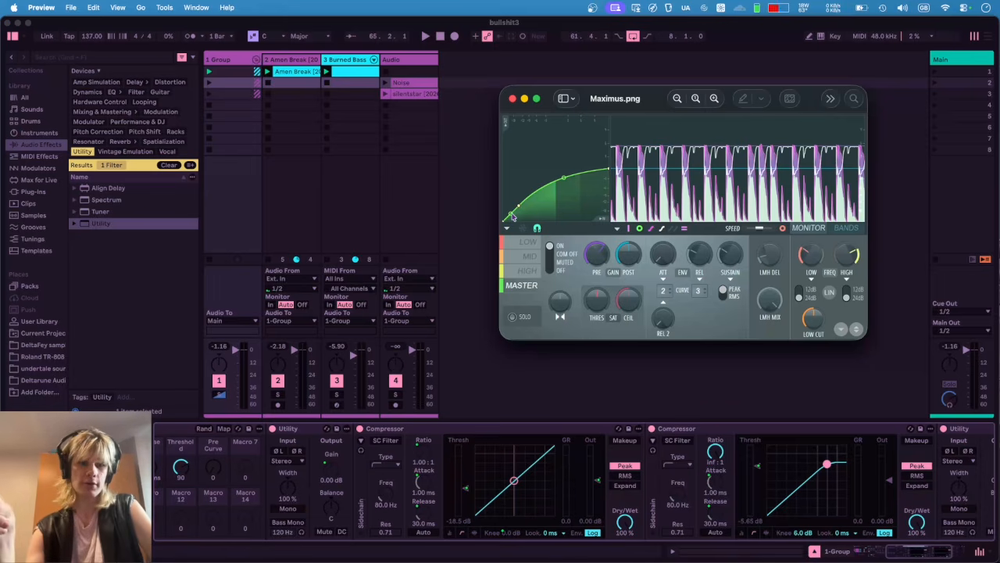
pyautogui.rightClick(780, 453)
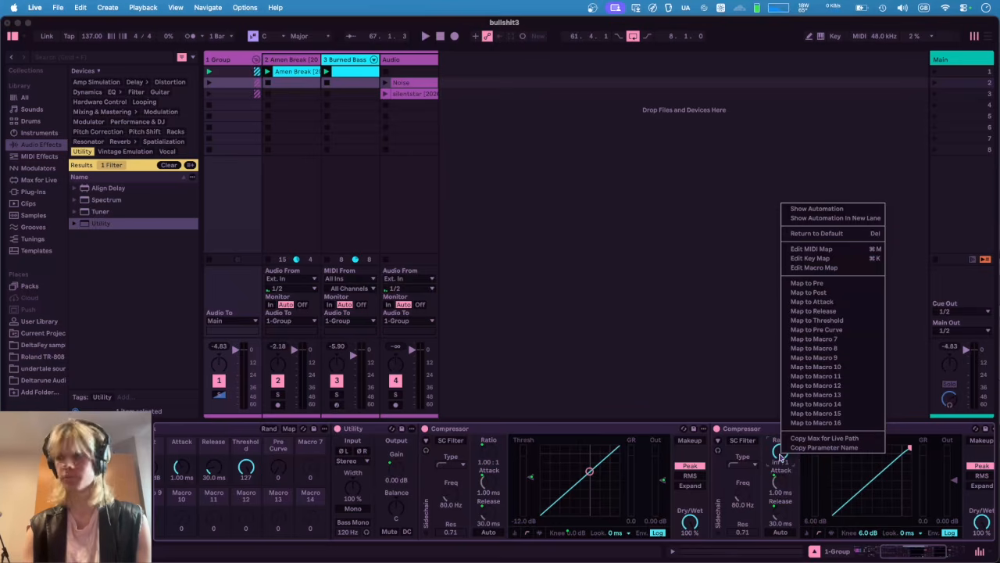
pyautogui.click(839, 342)
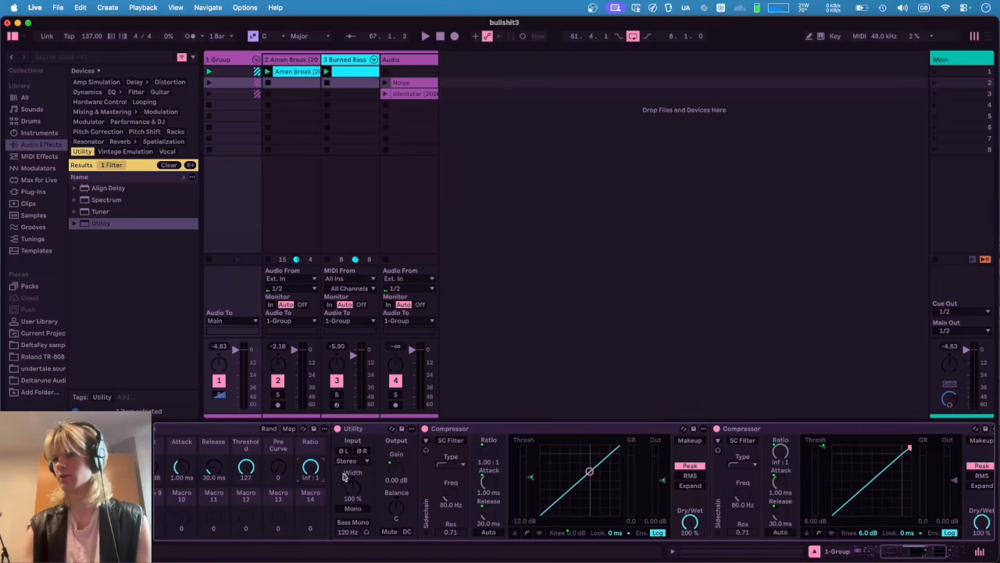
pyautogui.moveTo(305, 470)
pyautogui.mouseDown()
pyautogui.moveTo(305, 516)
pyautogui.moveTo(310, 452)
pyautogui.moveTo(310, 487)
pyautogui.moveTo(310, 469)
pyautogui.mouseUp()
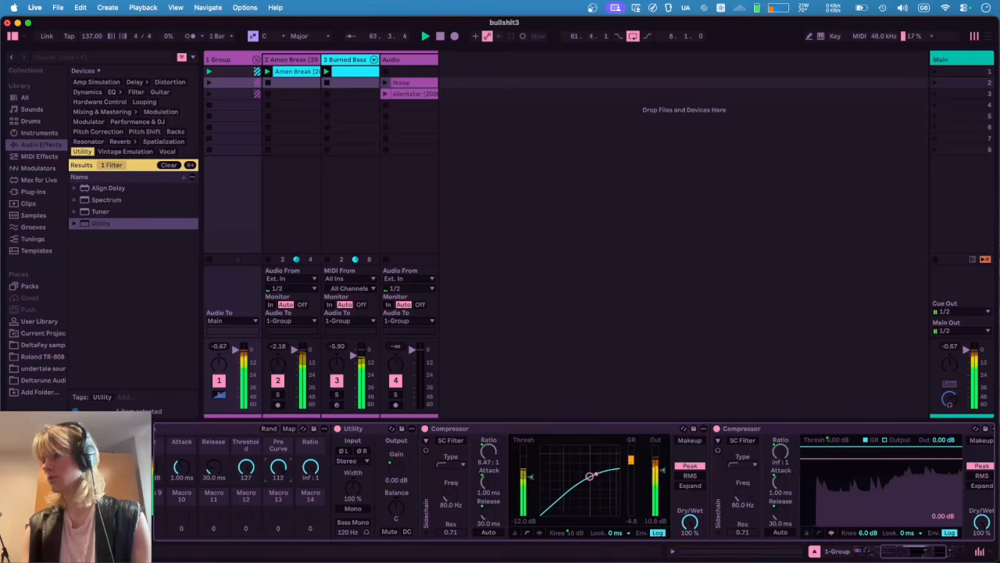
# Step: Sweep the Pre Curve macro between 0 and 127 during playback to hear its effect on the sound
pyautogui.moveTo(278, 468); pyautogui.dragTo(278, 516)
pyautogui.moveTo(278, 467); pyautogui.dragTo(278, 422)
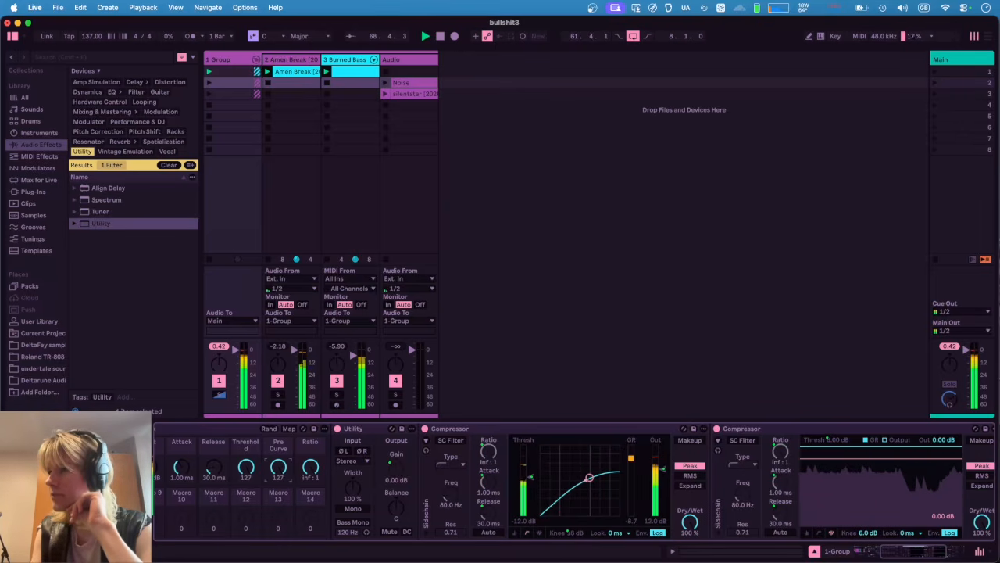
pyautogui.moveTo(278, 467); pyautogui.dragTo(279, 515)
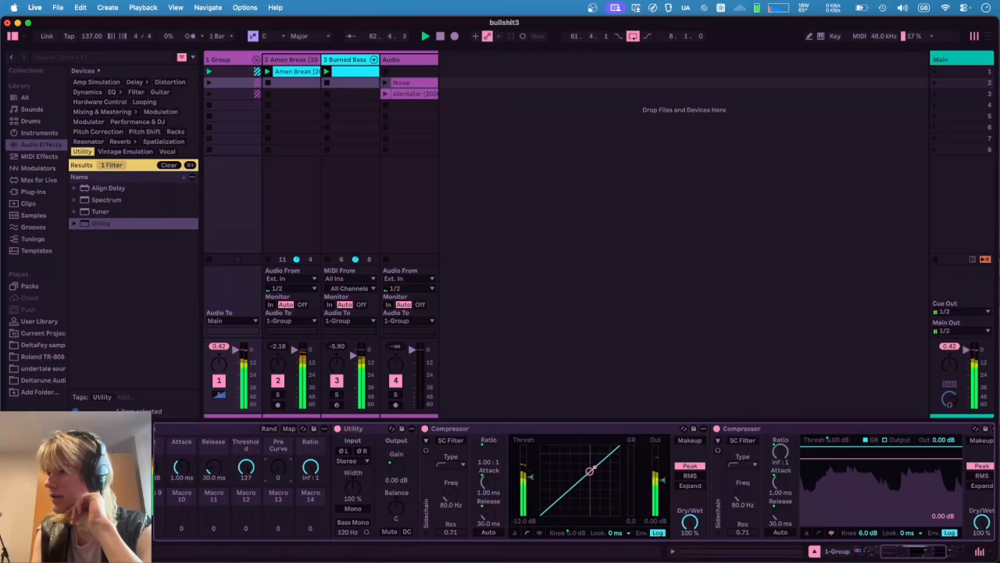
pyautogui.moveTo(278, 468)
pyautogui.mouseDown()
pyautogui.moveTo(278, 420)
pyautogui.moveTo(279, 467)
pyautogui.mouseUp()
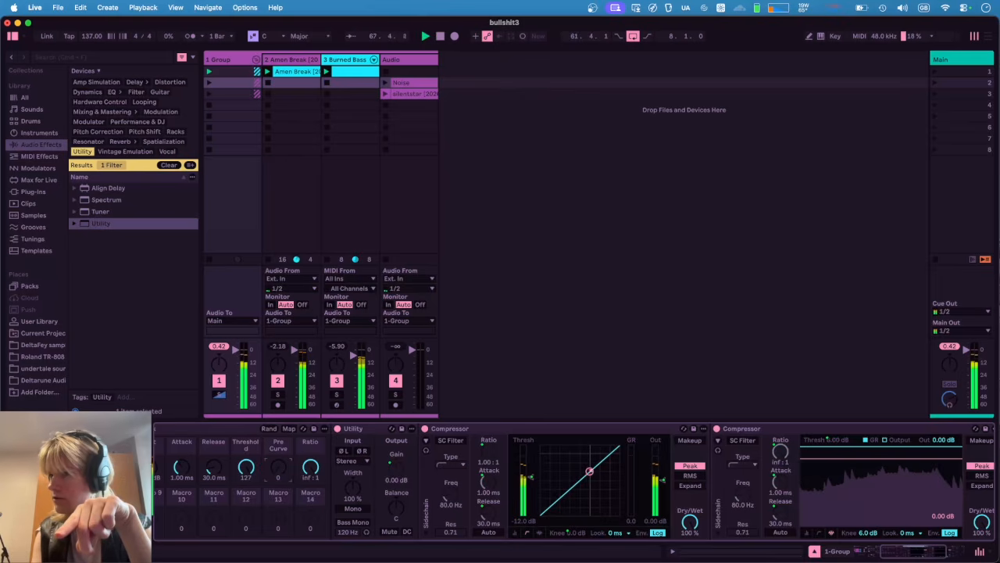
# Step: Unmap the first Compressor's output gain from Pre Curve, enable Makeup on that Compressor and raise Pre Curve to 127
pyautogui.rightClick(653, 477)
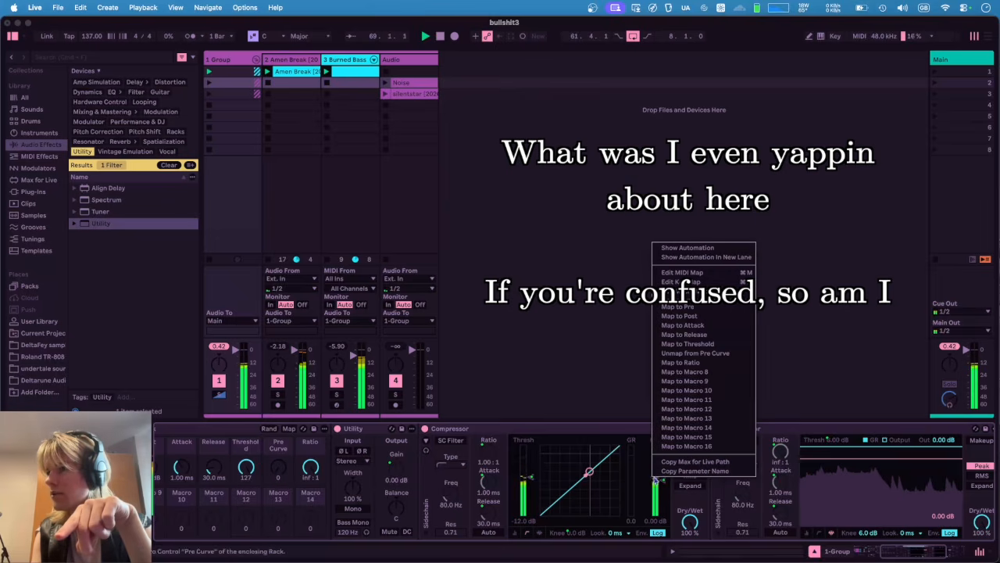
pyautogui.click(684, 352)
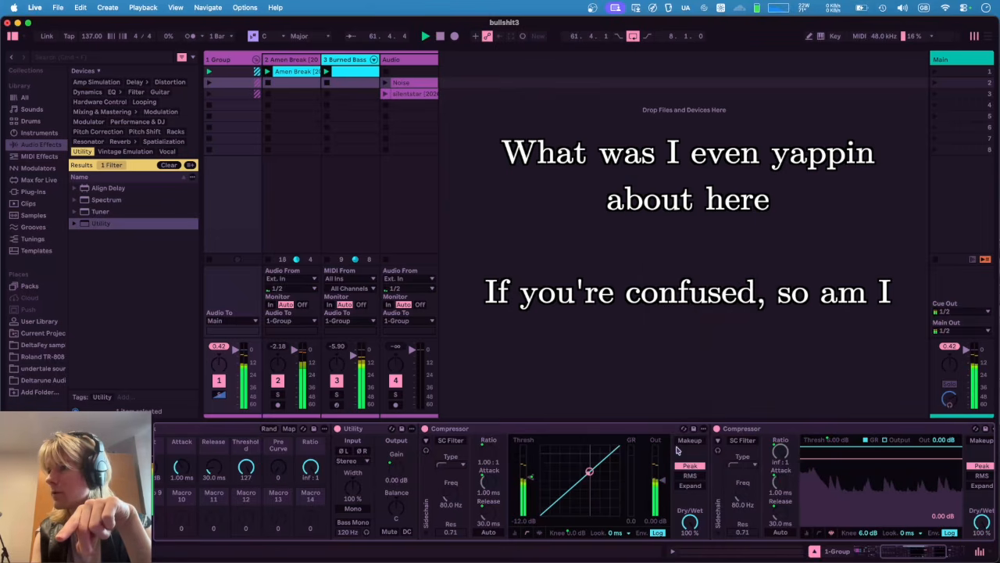
pyautogui.click(688, 443)
pyautogui.moveTo(278, 467); pyautogui.dragTo(278, 415)
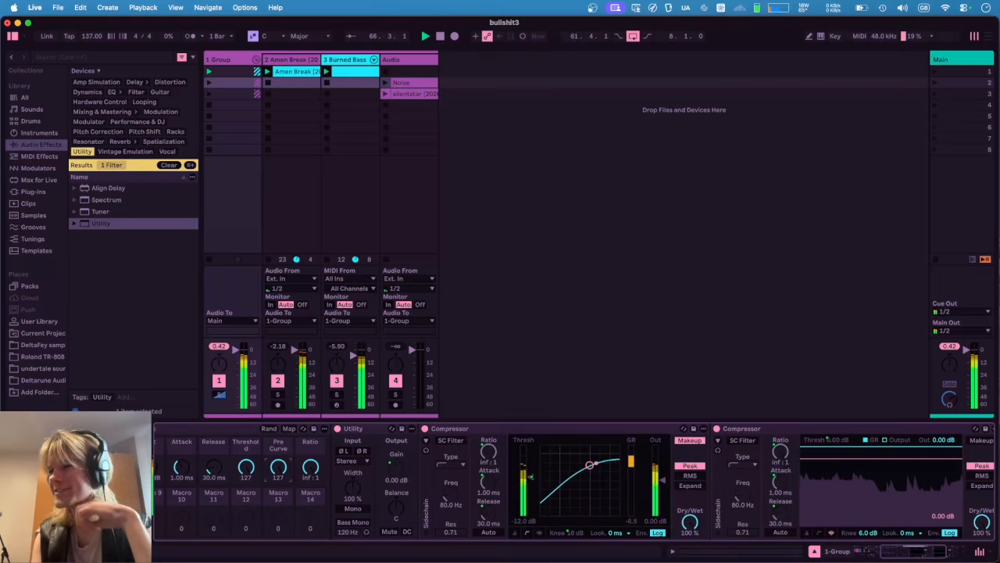
# Step: Sweep the Pre Curve macro down to 0 and back up to 73 during playback, and consult the Maximus reference image
pyautogui.moveTo(279, 467); pyautogui.dragTo(278, 520)
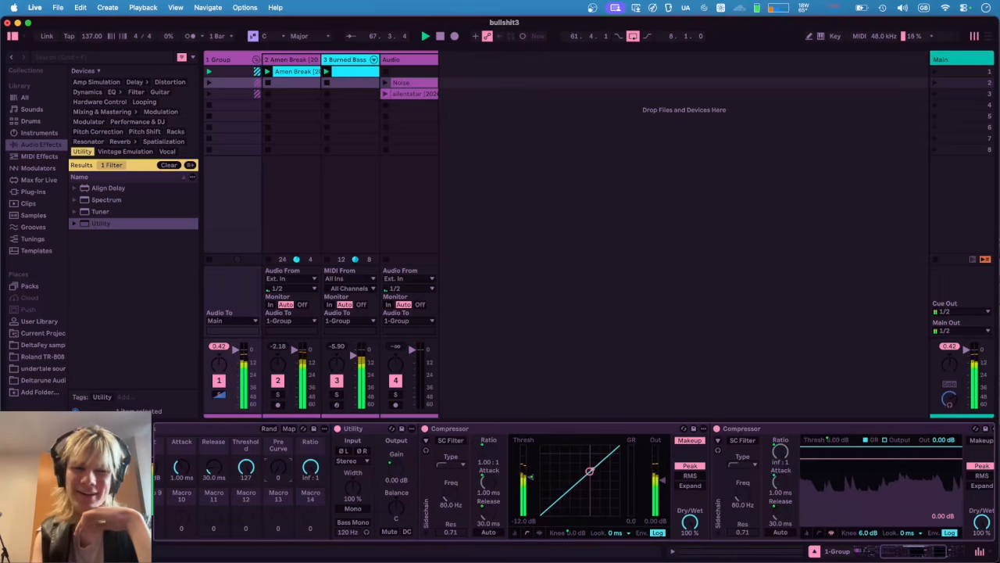
pyautogui.moveTo(278, 468); pyautogui.dragTo(278, 437)
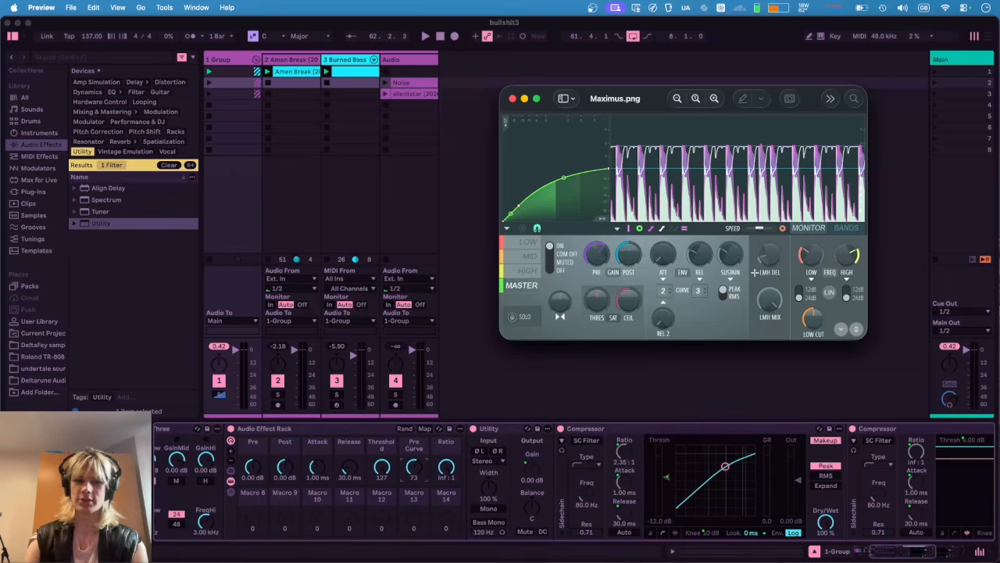
pyautogui.click(751, 346)
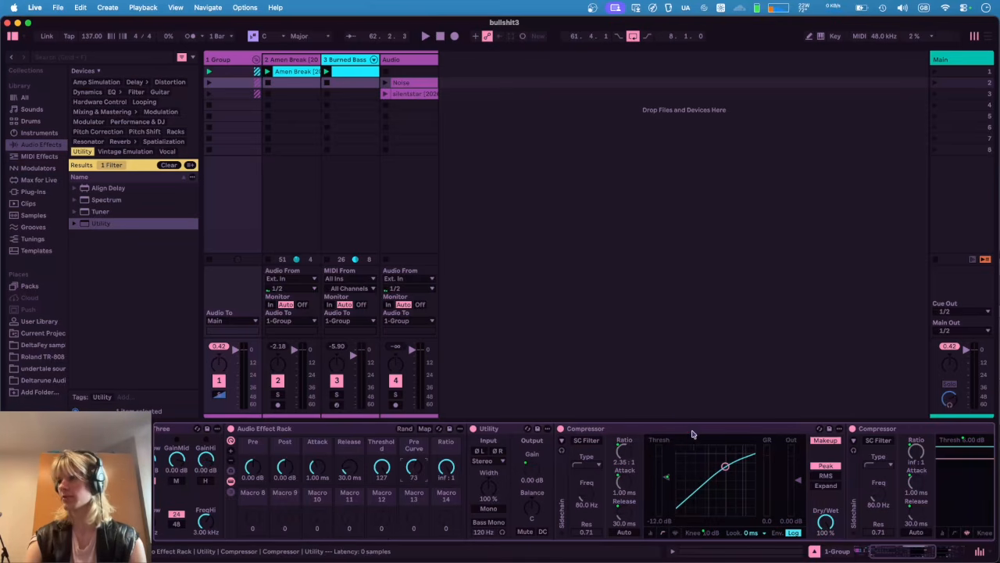
# Step: Map the last Utility's Width to Macro 8 and try the new stereo width control
pyautogui.hscroll(10, 701, 471)
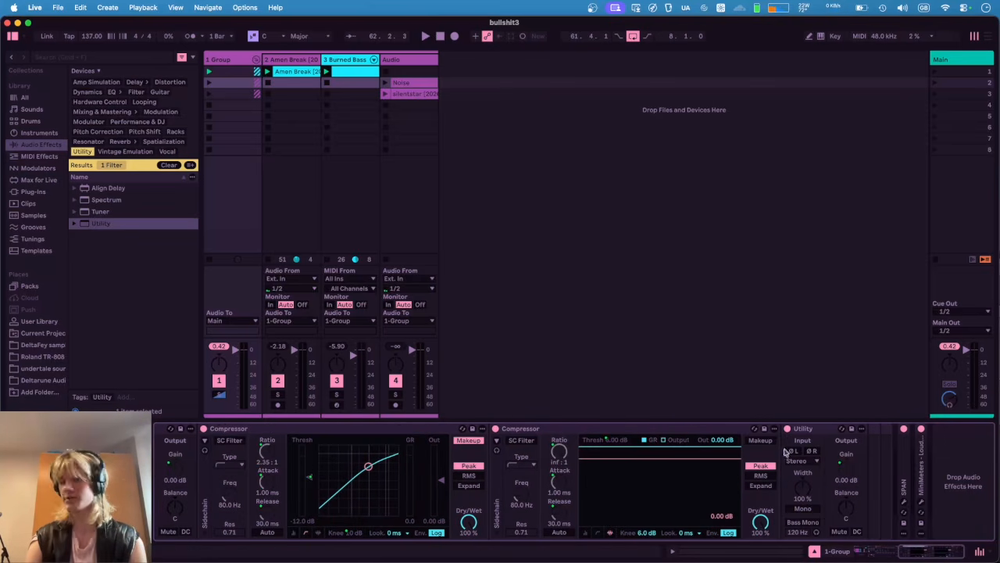
pyautogui.rightClick(806, 484)
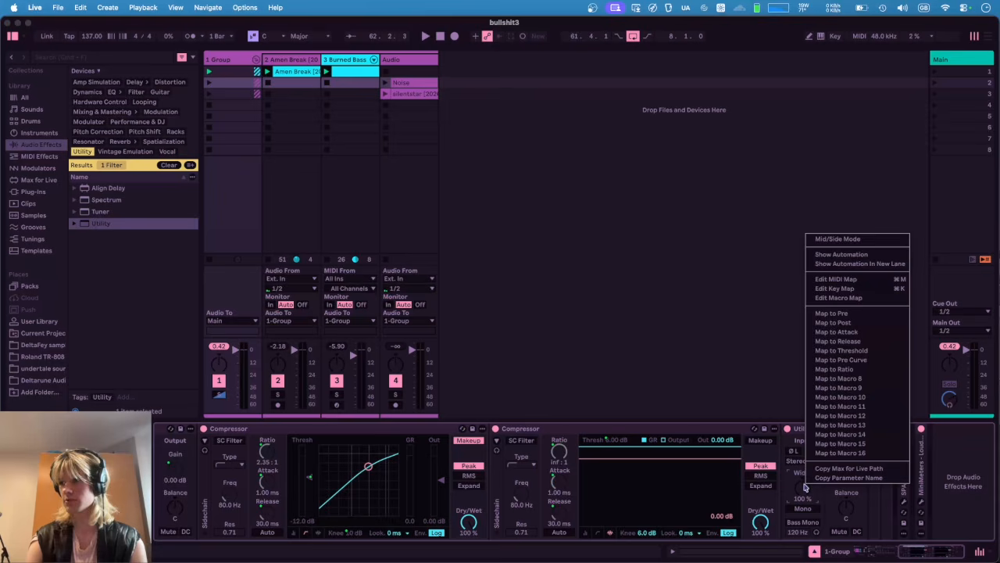
pyautogui.click(835, 380)
pyautogui.hscroll(-10, 819, 488)
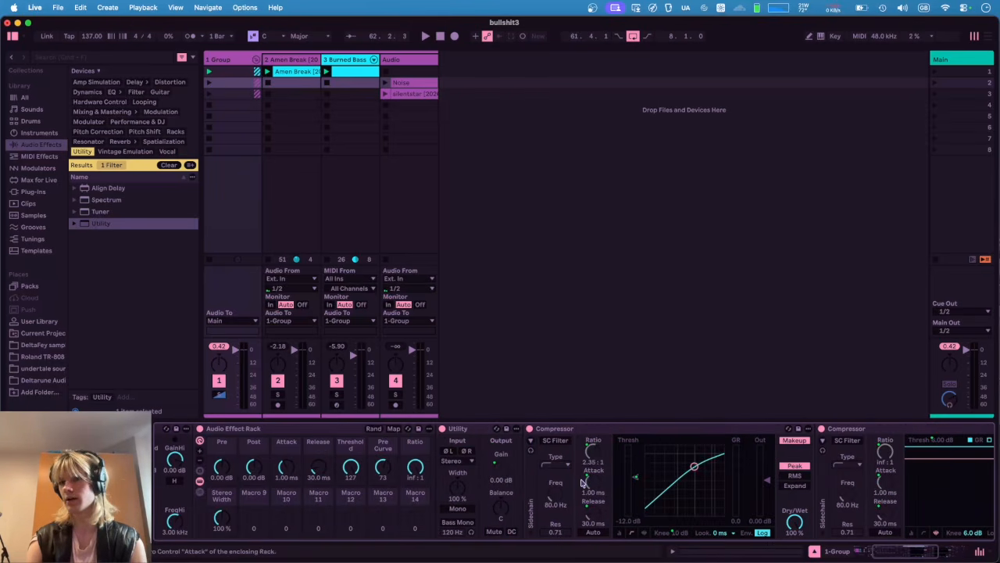
pyautogui.moveTo(234, 511)
pyautogui.mouseDown()
pyautogui.moveTo(234, 496)
pyautogui.moveTo(235, 539)
pyautogui.moveTo(229, 520)
pyautogui.mouseUp()
pyautogui.press('space')
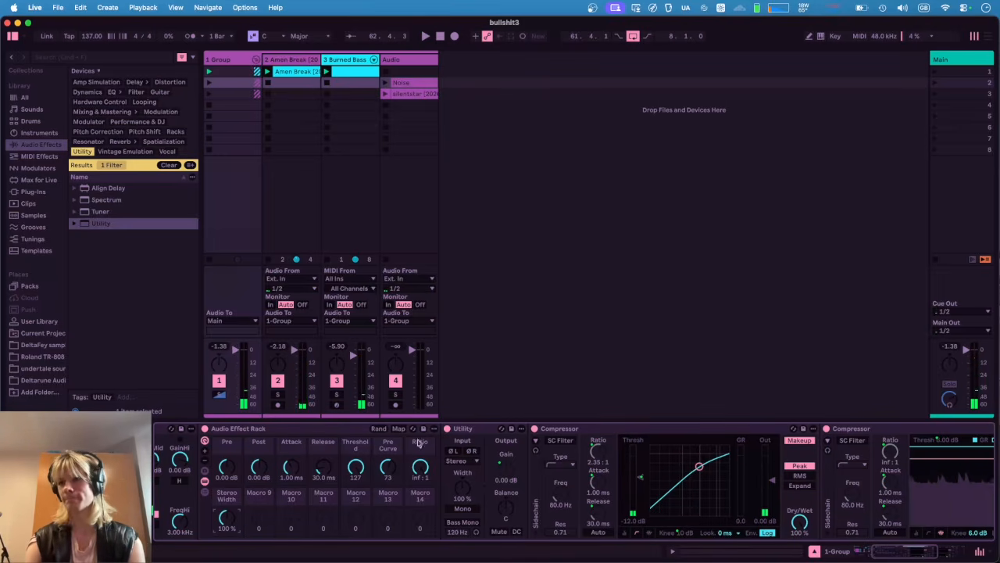
# Step: Turn Pre Curve down to 0 and insert a Saturator between the second Compressor and the last Utility
pyautogui.moveTo(387, 469); pyautogui.dragTo(387, 525)
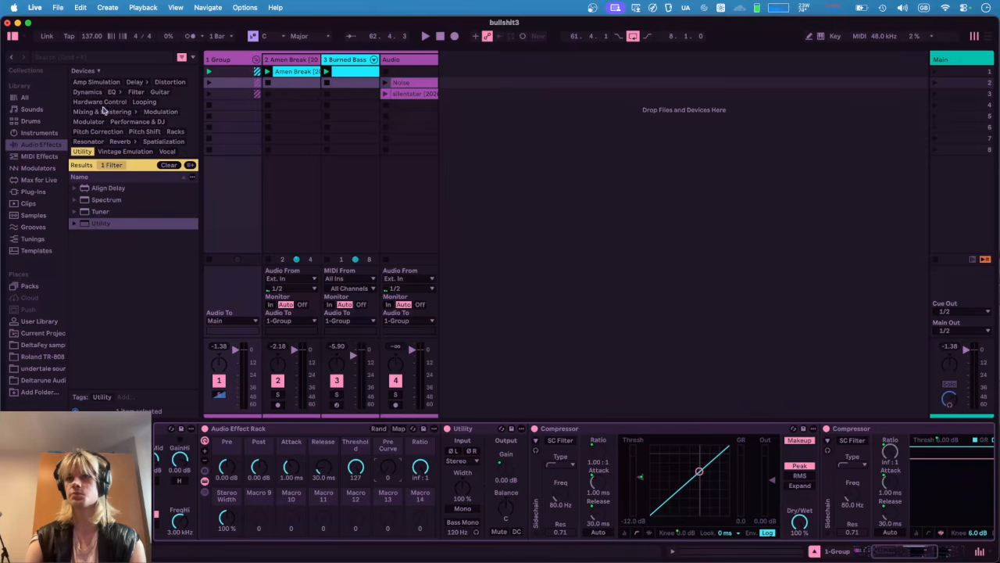
pyautogui.click(169, 81)
pyautogui.click(102, 294)
pyautogui.moveTo(100, 297); pyautogui.dragTo(786, 465)
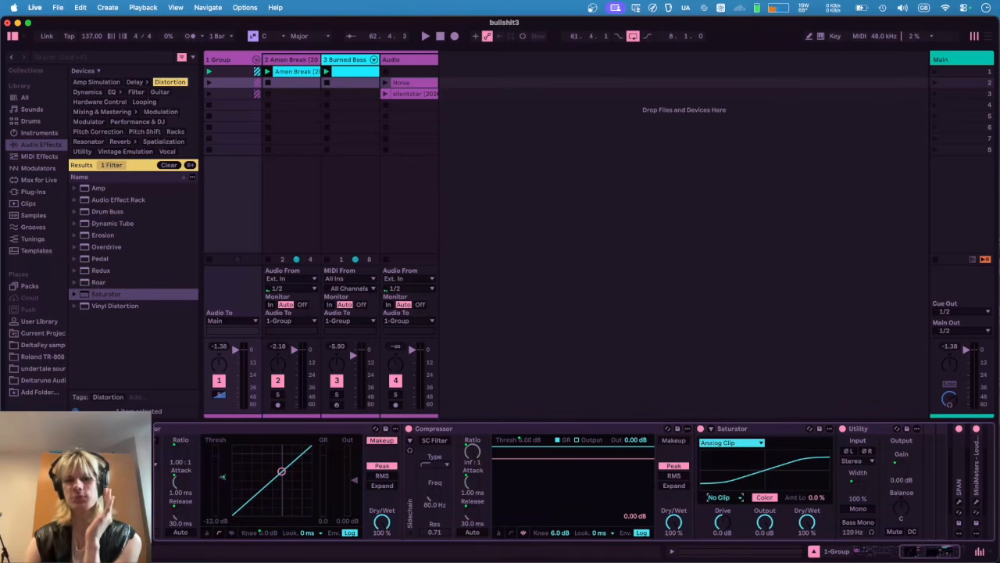
# Step: Map the Saturator's Color Amount Low to Macro 9 of the band's rack
pyautogui.press('super+Tab')
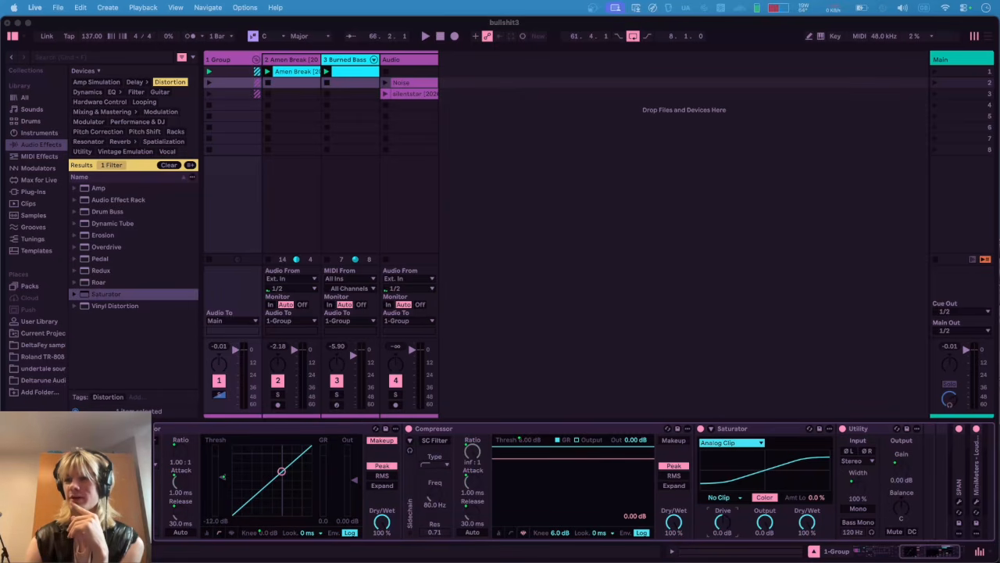
pyautogui.hscroll(-10, 338, 442)
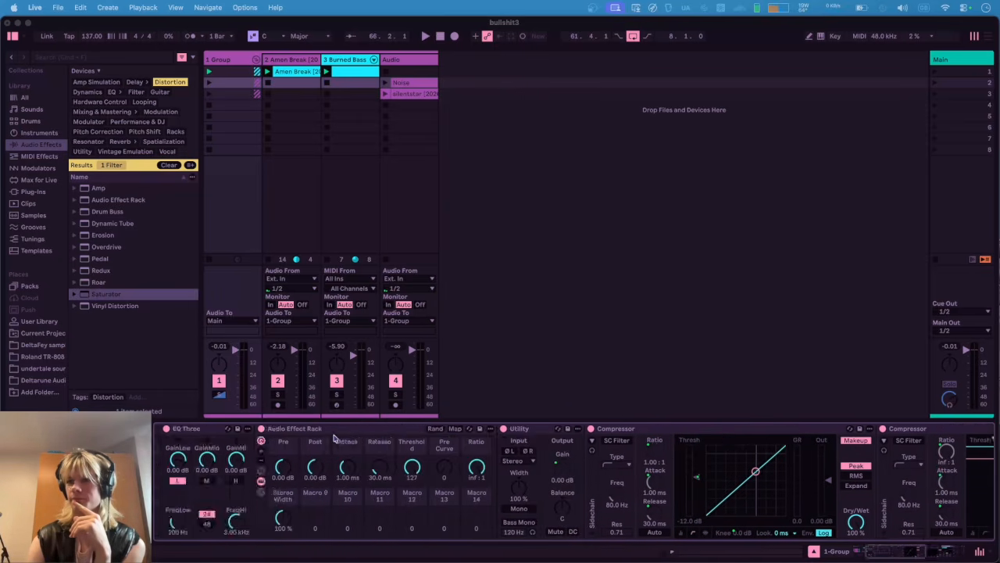
pyautogui.hscroll(10, 337, 442)
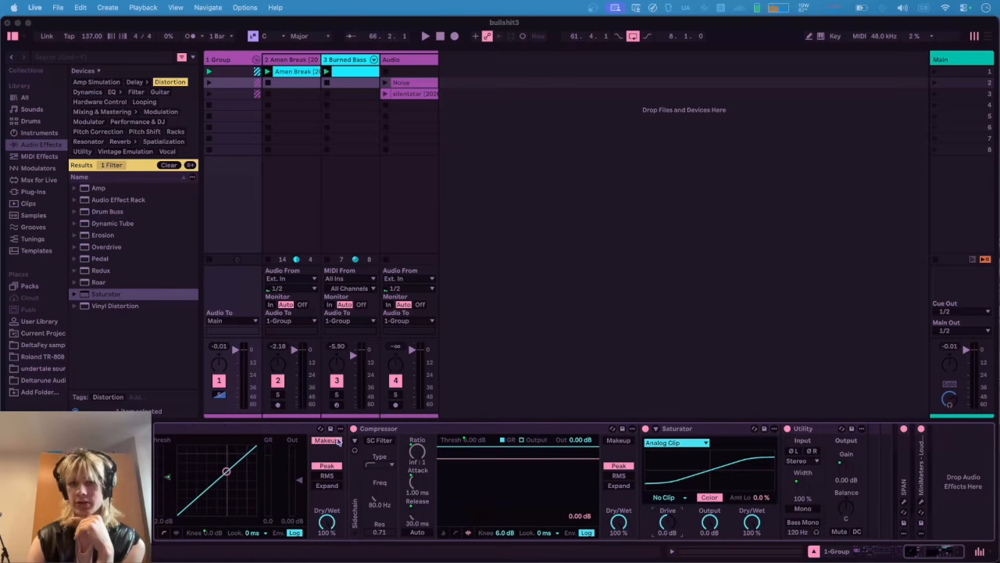
pyautogui.rightClick(764, 501)
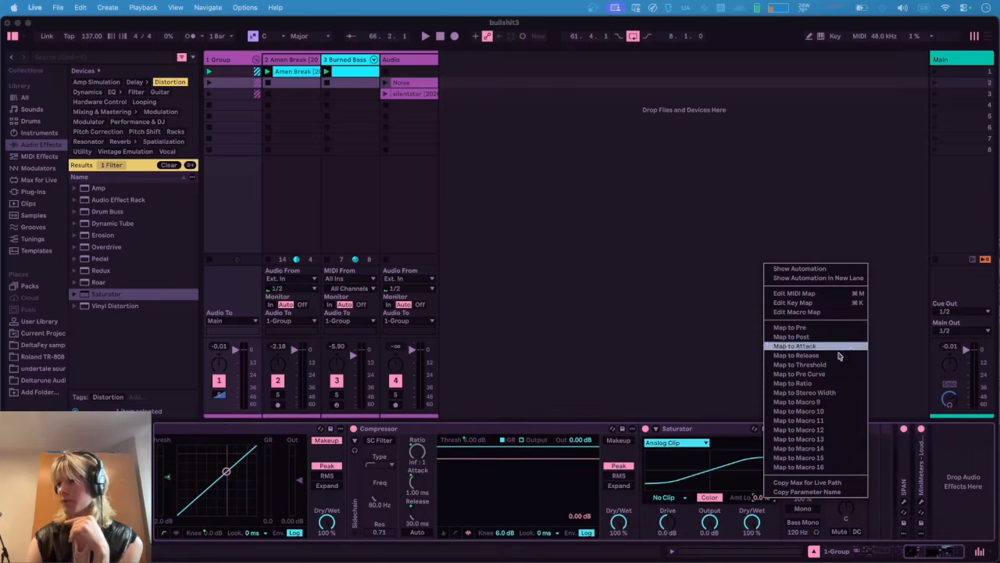
pyautogui.click(825, 398)
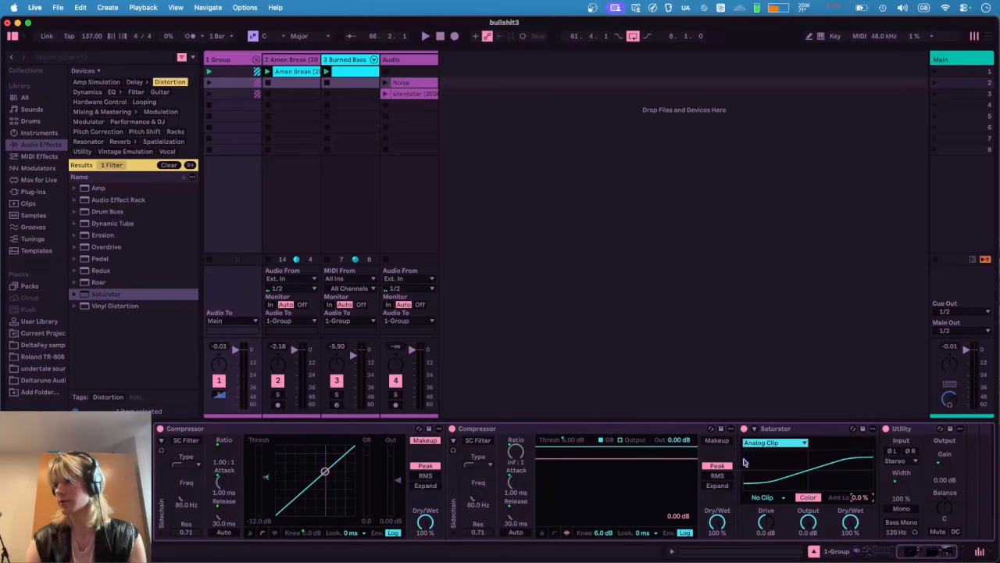
pyautogui.rightClick(772, 501)
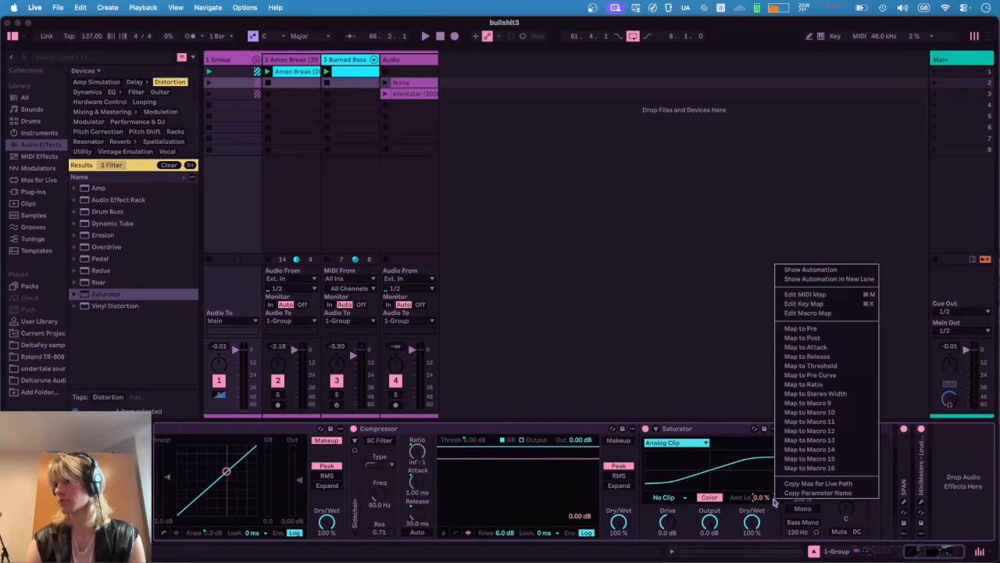
pyautogui.click(817, 404)
pyautogui.hscroll(-5, 655, 501)
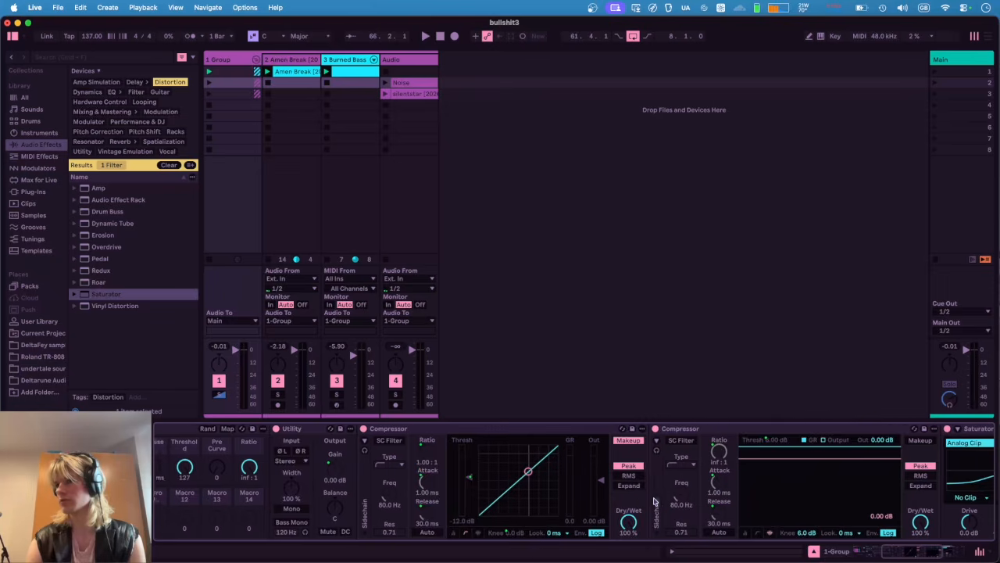
# Step: Map both the Saturator's Drive and its Output to Macro 10
pyautogui.hscroll(-8, 655, 501)
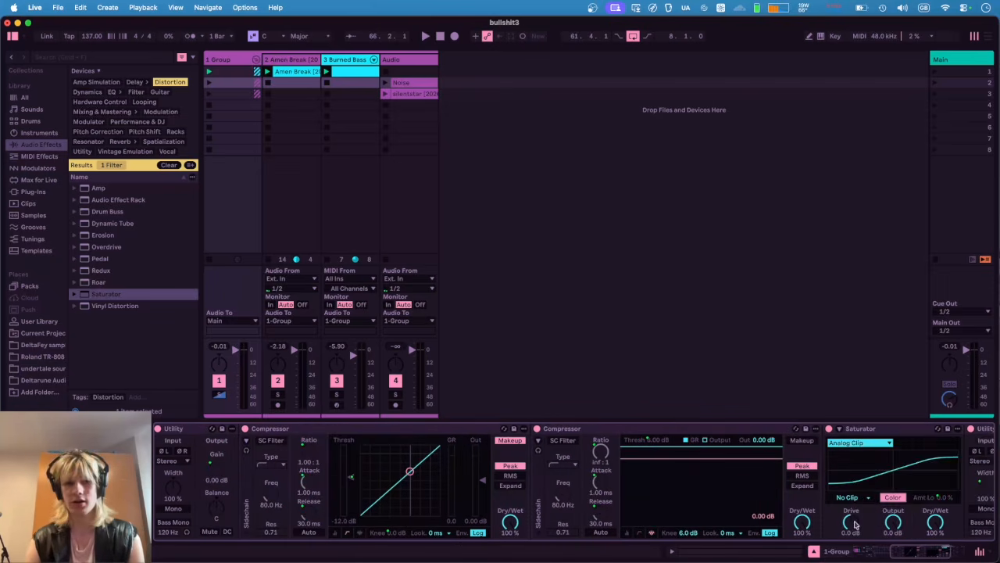
pyautogui.rightClick(855, 525)
pyautogui.click(899, 435)
pyautogui.rightClick(888, 522)
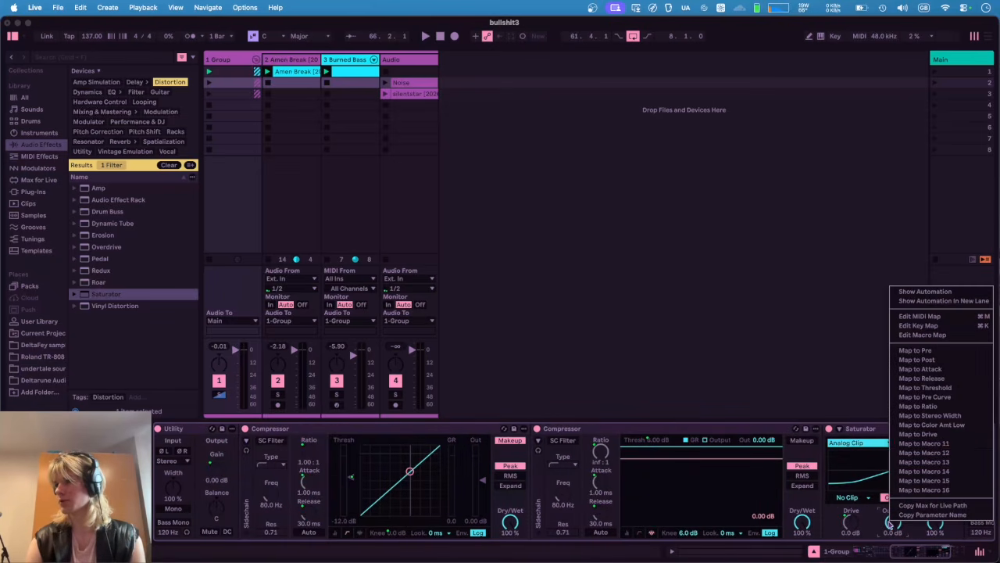
pyautogui.click(920, 443)
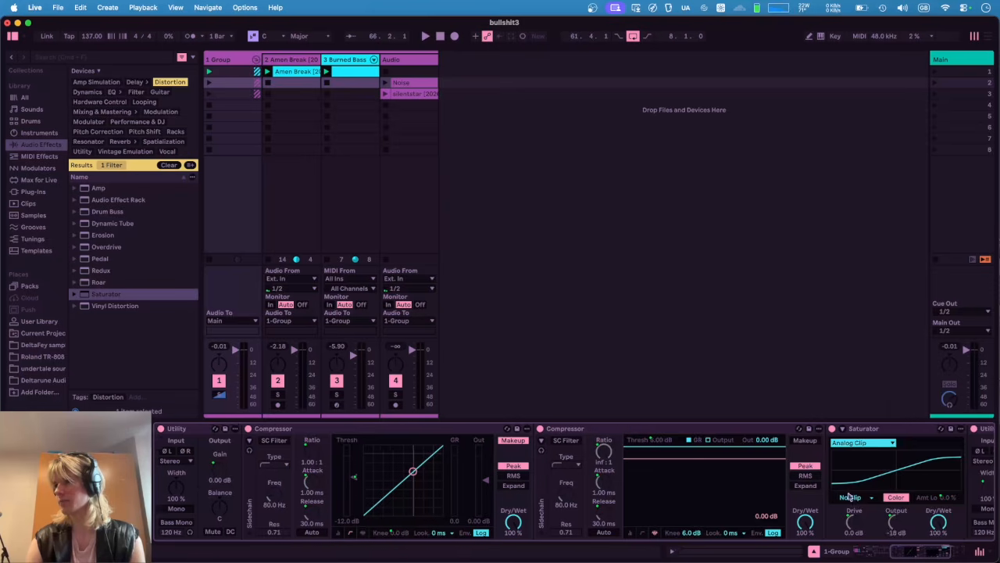
# Step: Rename Macro 10 to Drive
pyautogui.hscroll(-10, 850, 497)
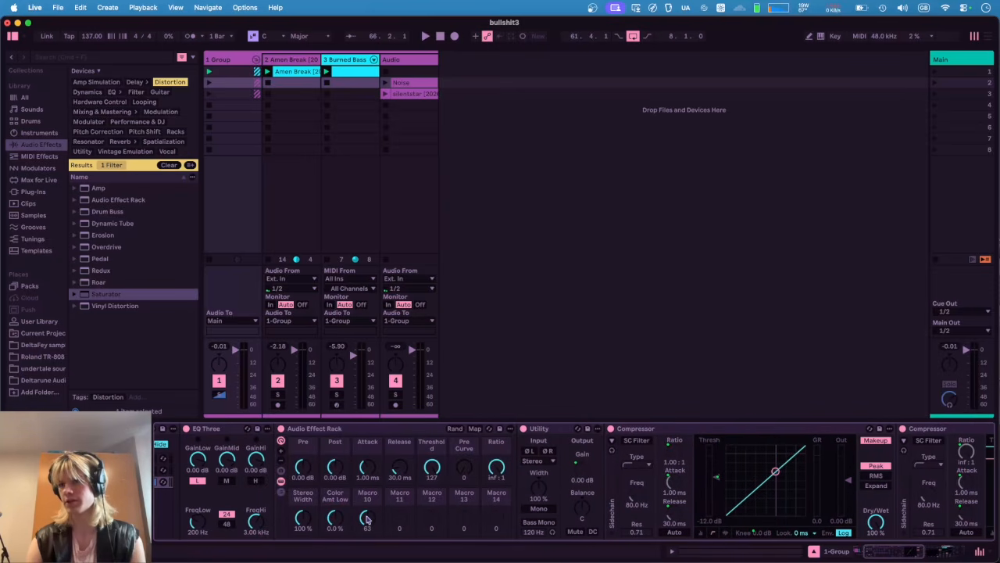
pyautogui.click(373, 497)
pyautogui.press('super+r')
pyautogui.write('Dr')
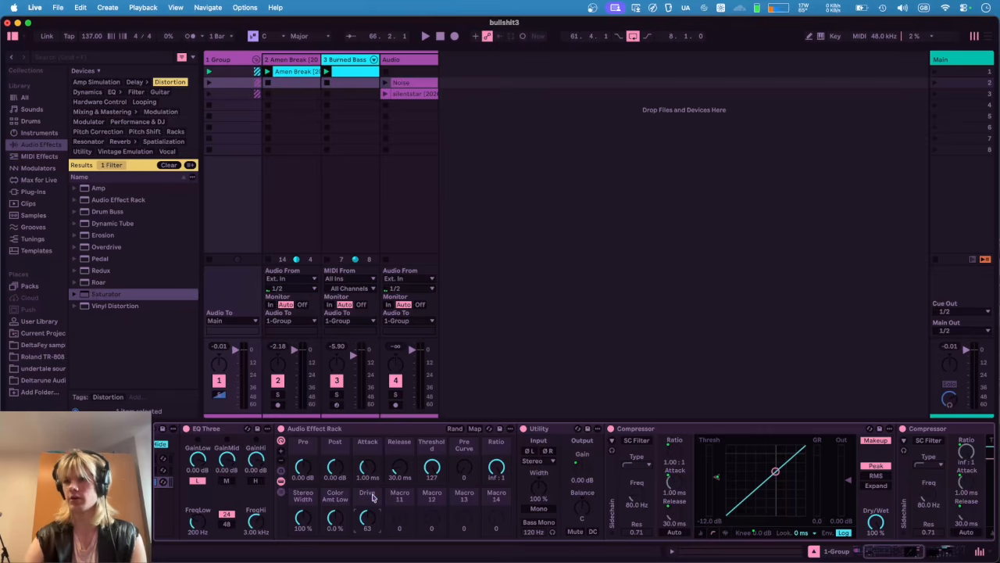
# Step: Set the minimum of the Saturator's Drive mapping to 0 dB
pyautogui.click(475, 428)
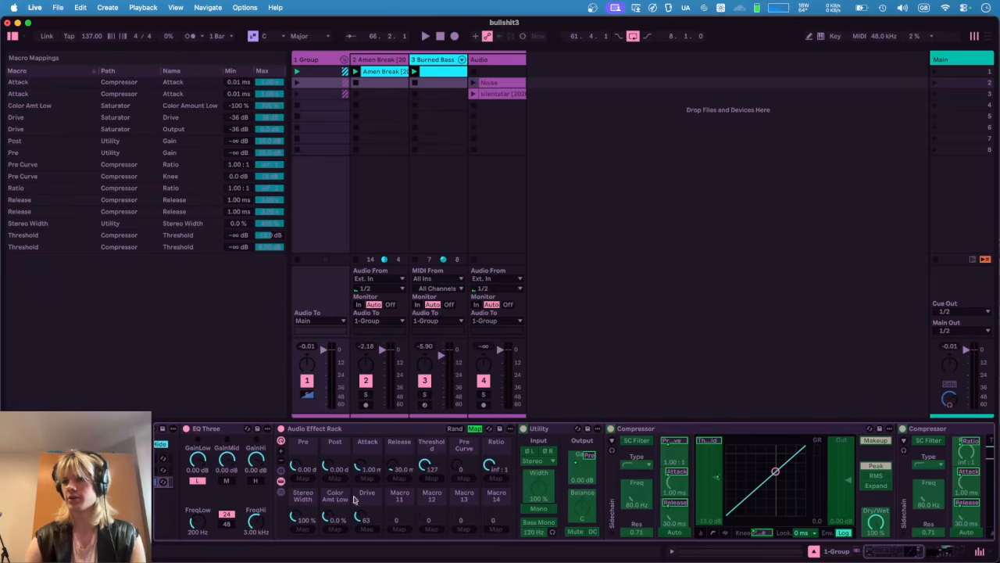
pyautogui.click(240, 118)
pyautogui.write('0')
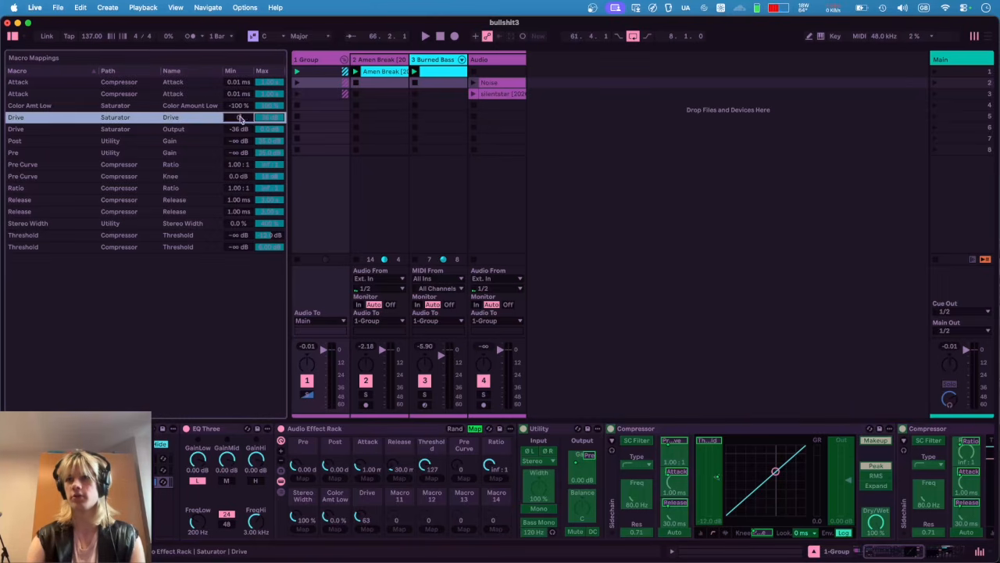
pyautogui.press('Return')
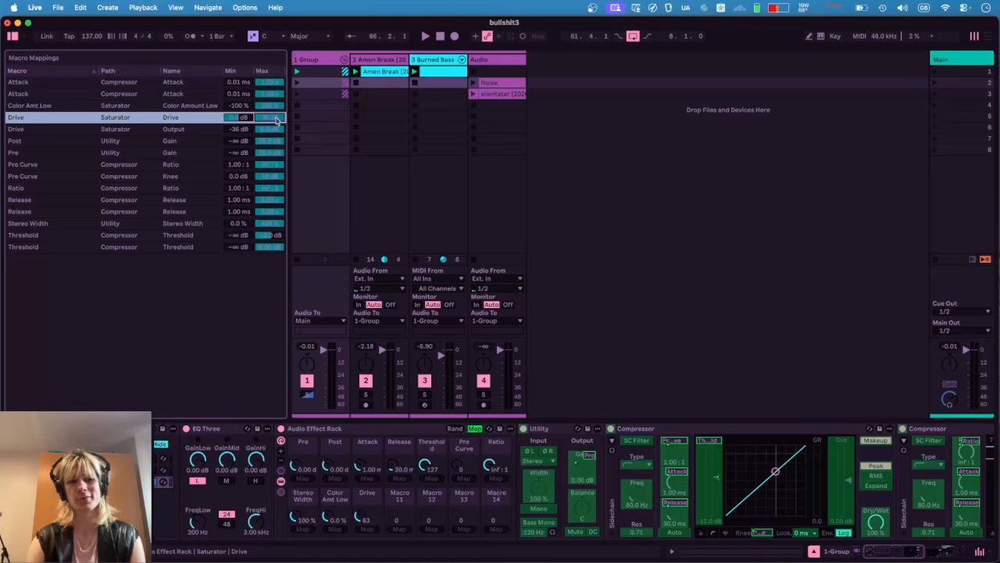
# Step: Invert the Saturator's Output mapping range by setting its minimum to 0 dB and its maximum to -36 dB
pyautogui.click(252, 132)
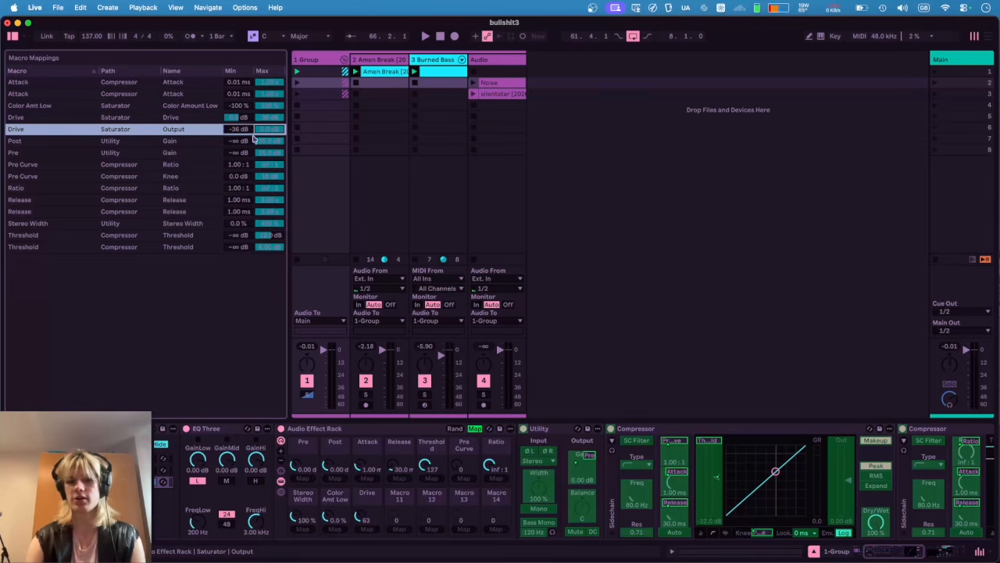
pyautogui.write('0')
pyautogui.click(274, 132)
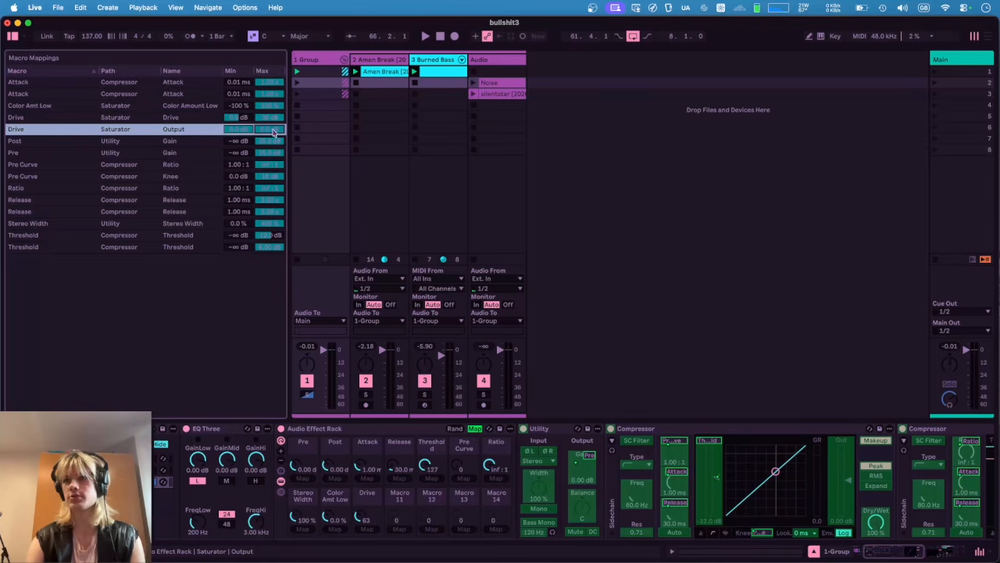
pyautogui.moveTo(274, 132); pyautogui.dragTo(273, 227)
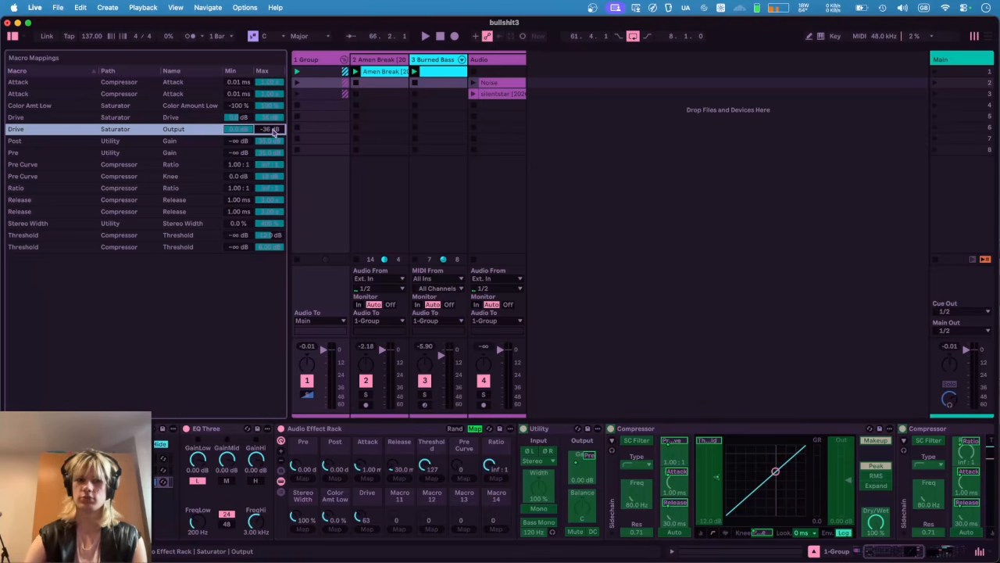
pyautogui.click(475, 429)
# Step: Audition the Drive and Color Amt Low macros during playback, and reset both to their defaults
pyautogui.press('space')
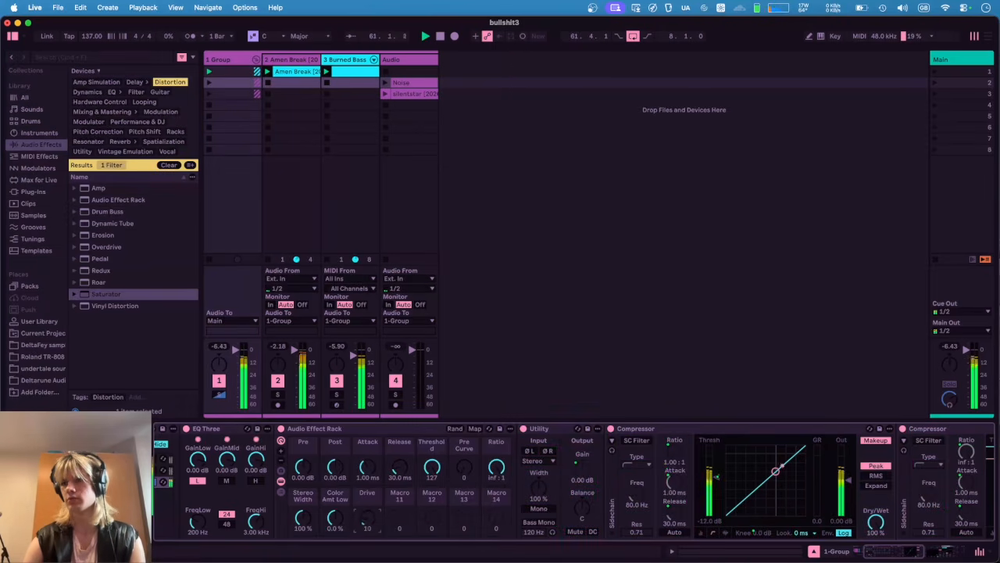
pyautogui.moveTo(367, 518); pyautogui.dragTo(335, 528)
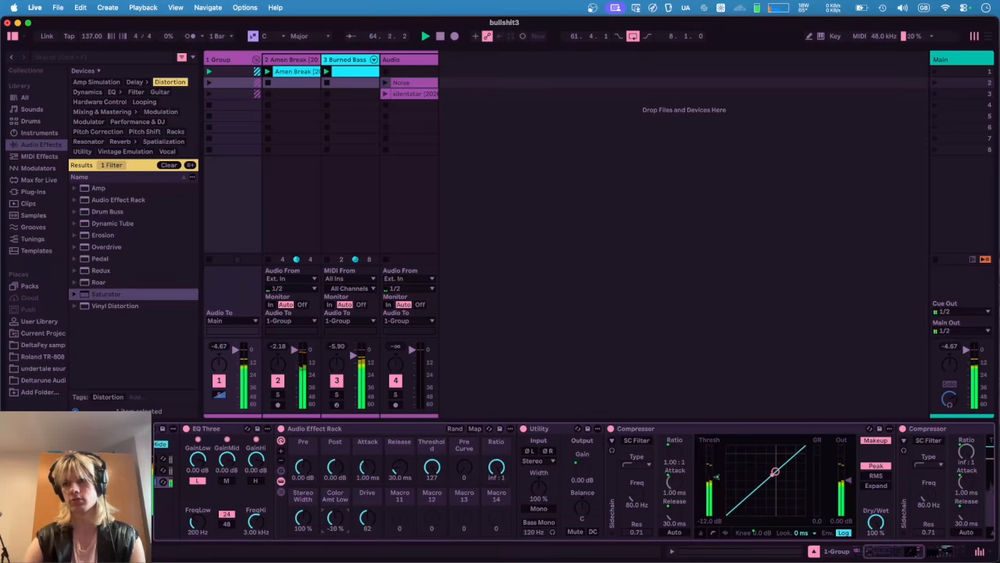
pyautogui.doubleClick(335, 521)
pyautogui.doubleClick(370, 523)
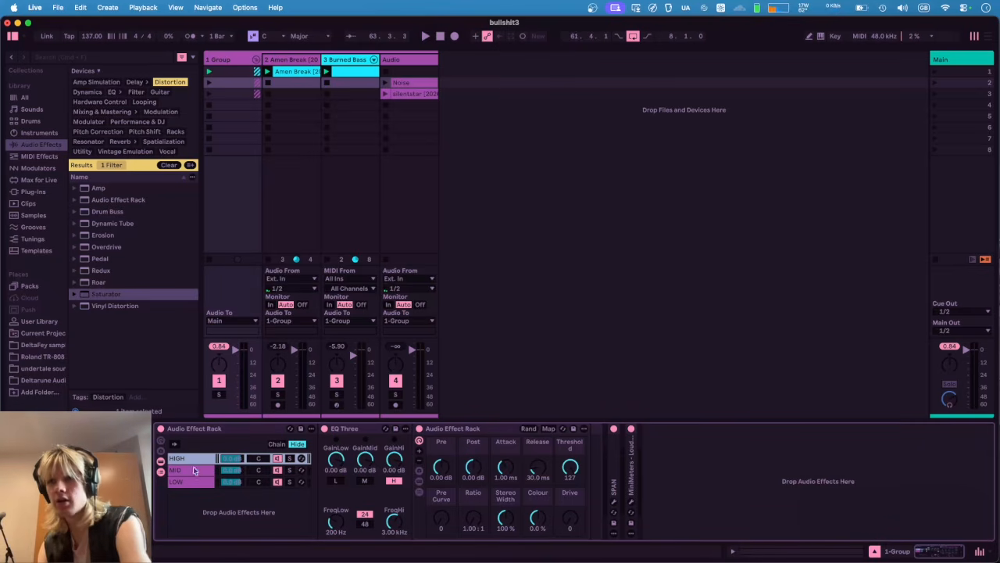
# Step: Check the MID and LOW chains' devices and show the outer rack's macro controls
pyautogui.click(195, 469)
pyautogui.click(194, 481)
pyautogui.click(196, 468)
pyautogui.click(195, 481)
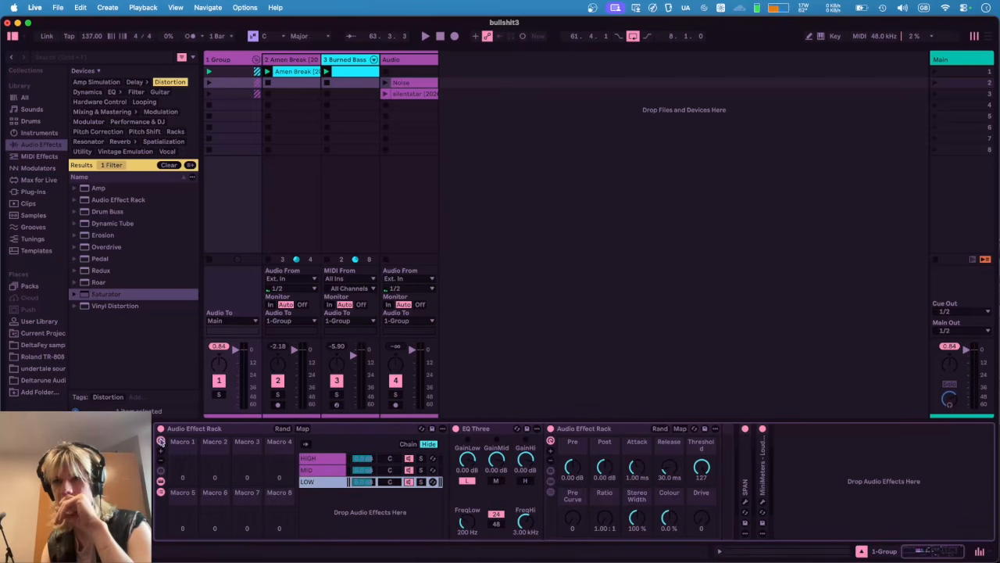
pyautogui.click(161, 440)
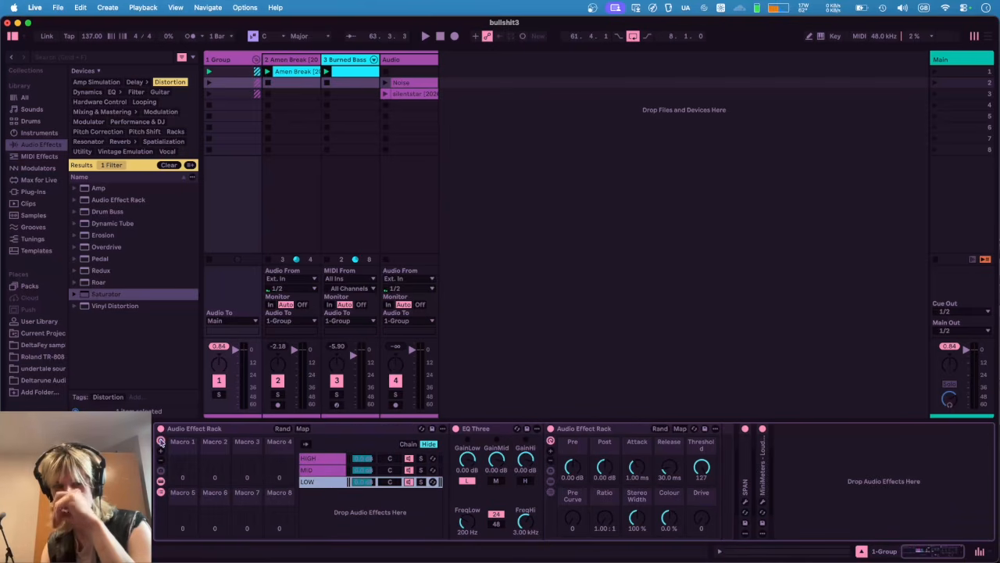
# Step: Map the LOW chain's EQ Three FreqLow to Macro 1 and FreqHi to Macro 2 of the outer rack
pyautogui.rightClick(466, 530)
pyautogui.click(500, 341)
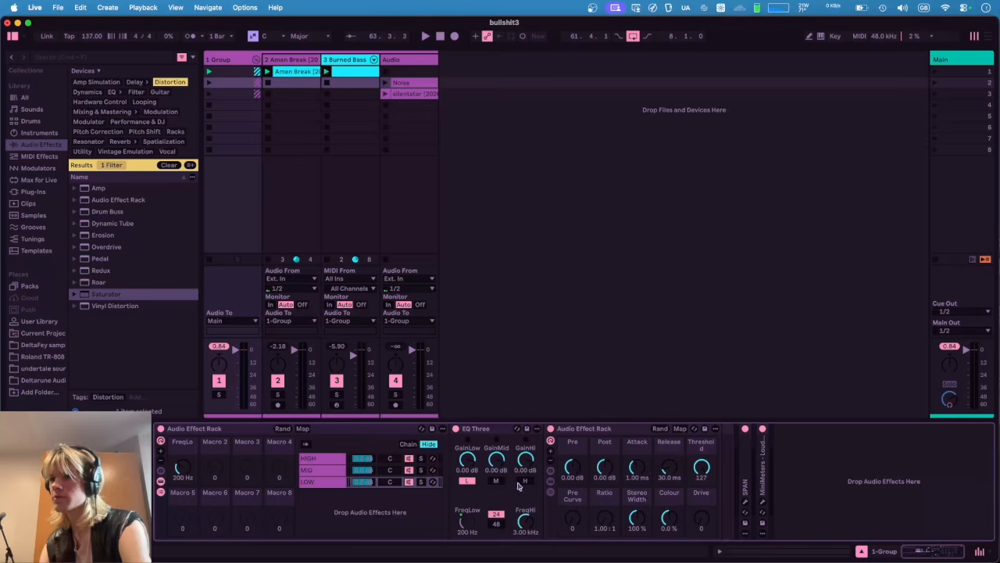
pyautogui.rightClick(524, 522)
pyautogui.click(555, 344)
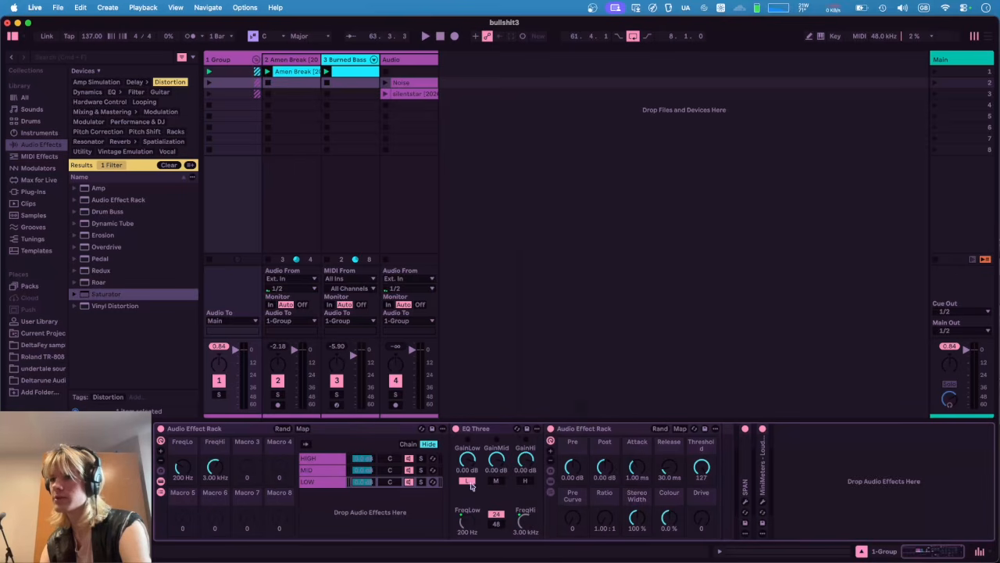
# Step: Map the EQ Three's FreqLow and FreqHi to all of their sibling parameters in the other band chains
pyautogui.rightClick(461, 528)
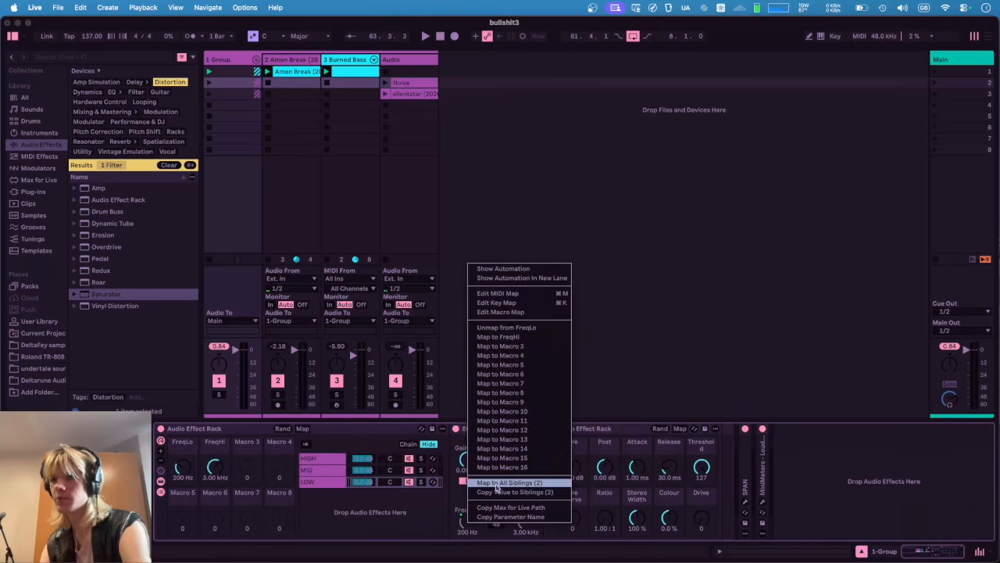
pyautogui.rightClick(523, 522)
pyautogui.click(531, 479)
# Step: Map the LOW chain's EQ Three slope switch to Macro 3 and extend the mapping to all siblings
pyautogui.rightClick(491, 520)
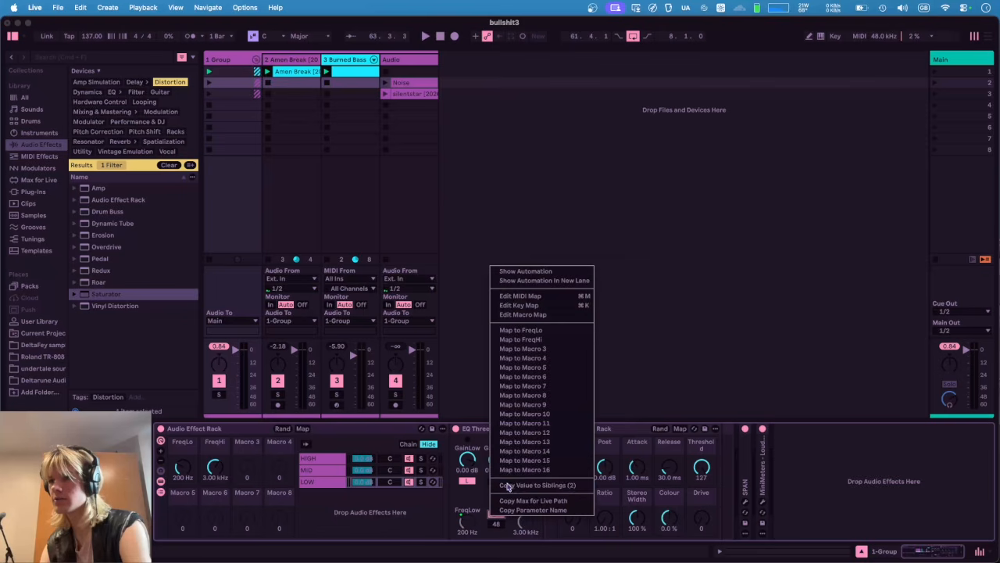
pyautogui.click(522, 349)
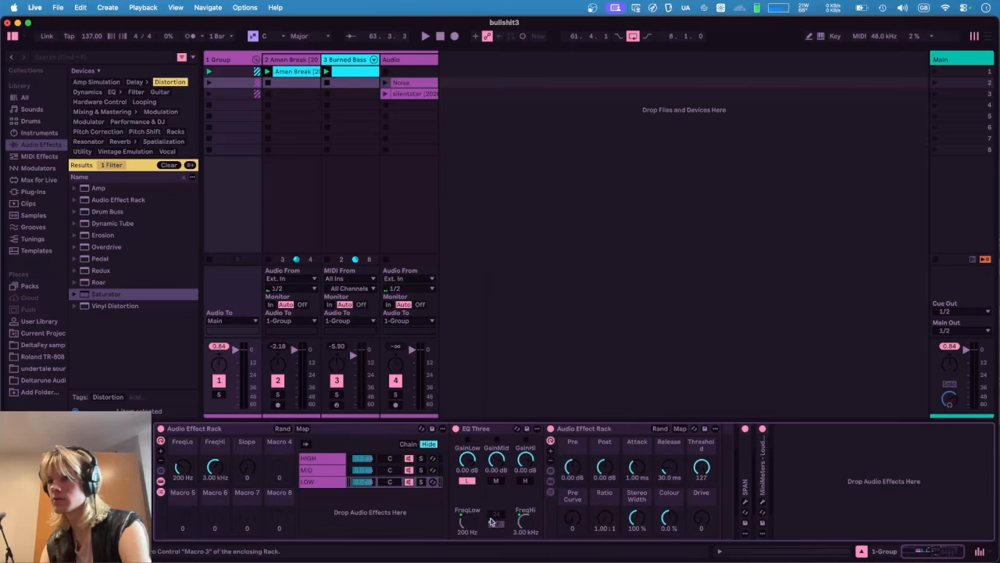
pyautogui.rightClick(494, 520)
pyautogui.click(506, 479)
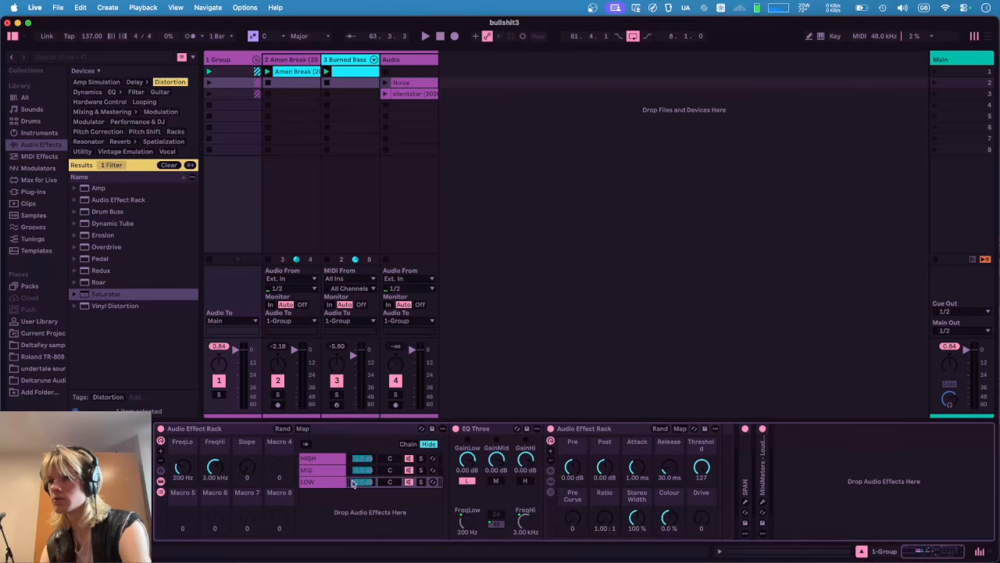
pyautogui.moveTo(247, 469); pyautogui.dragTo(180, 456)
pyautogui.press('super+z')
pyautogui.press('super+z')
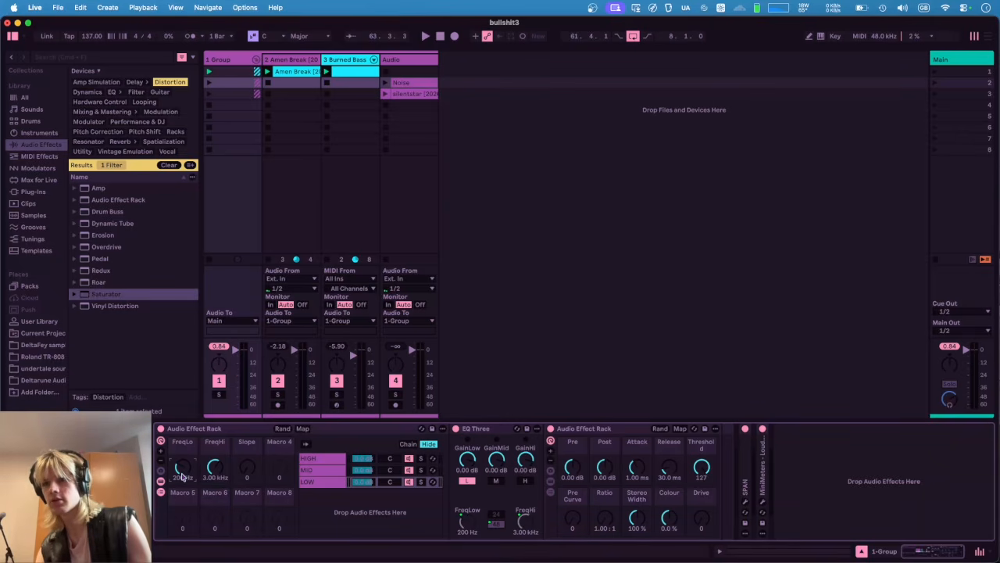
# Step: Check the Maximus.png reference image in Preview, return to Live and set the Slope macro to 127
pyautogui.press('super+Tab')
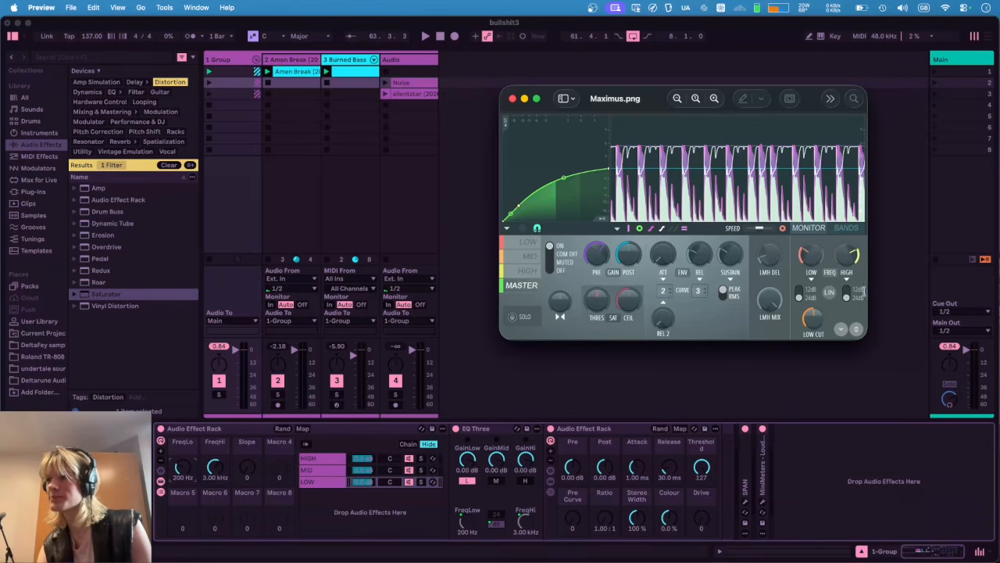
pyautogui.click(490, 431)
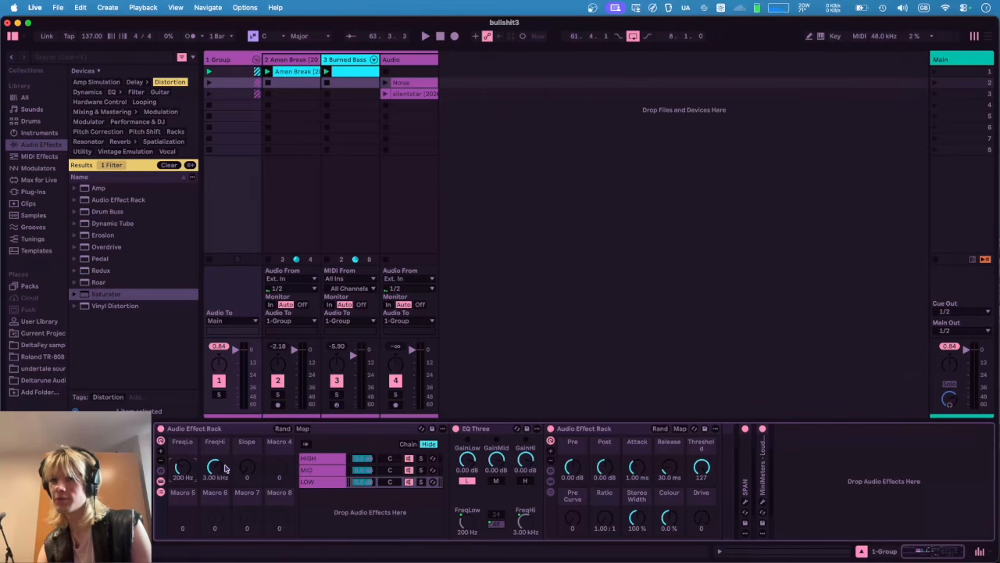
pyautogui.moveTo(247, 467); pyautogui.dragTo(247, 404)
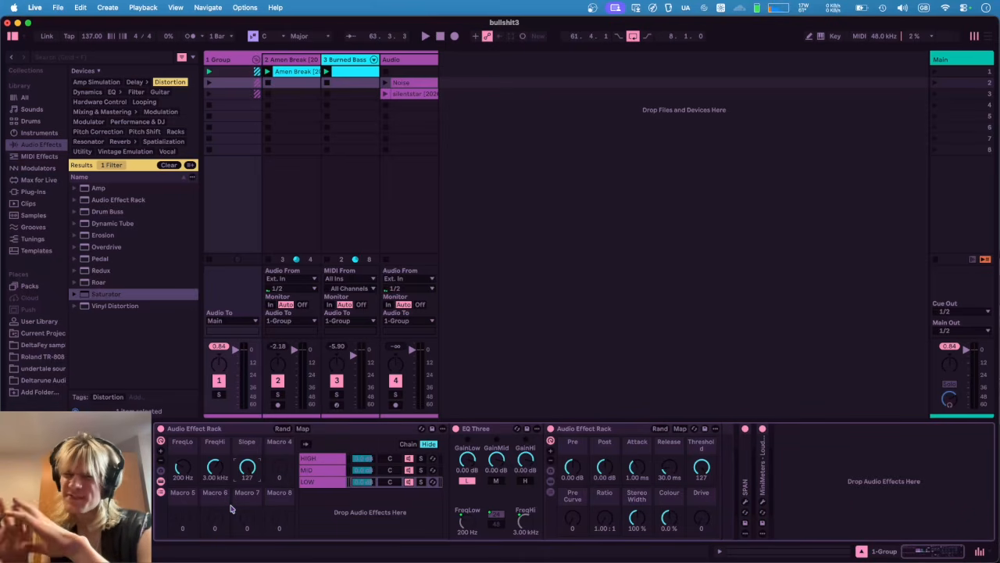
# Step: Collapse the EQ Three device in the LOW, HIGH and MID chains
pyautogui.doubleClick(472, 428)
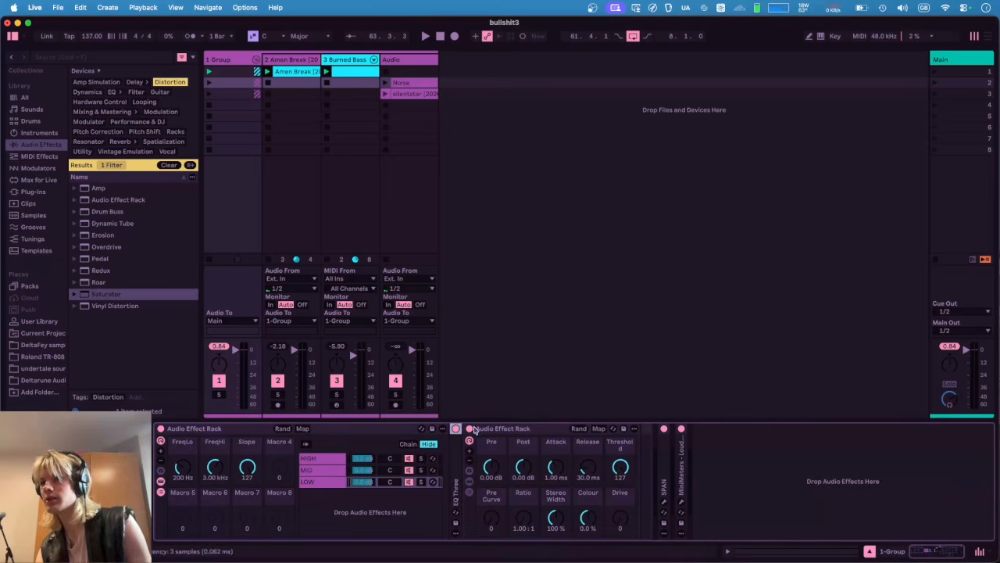
pyautogui.click(325, 460)
pyautogui.doubleClick(491, 429)
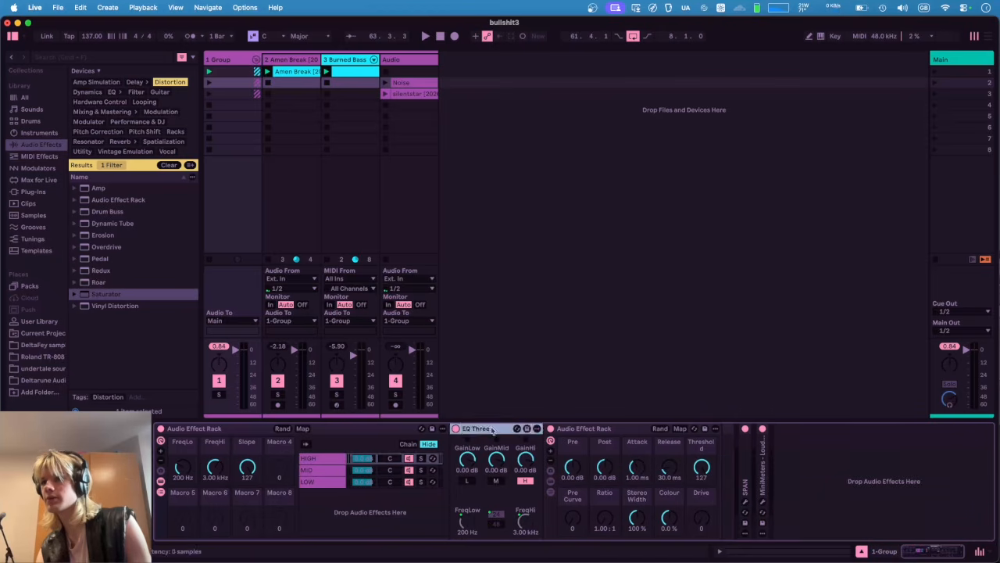
pyautogui.click(331, 472)
pyautogui.click(495, 430)
pyautogui.doubleClick(495, 430)
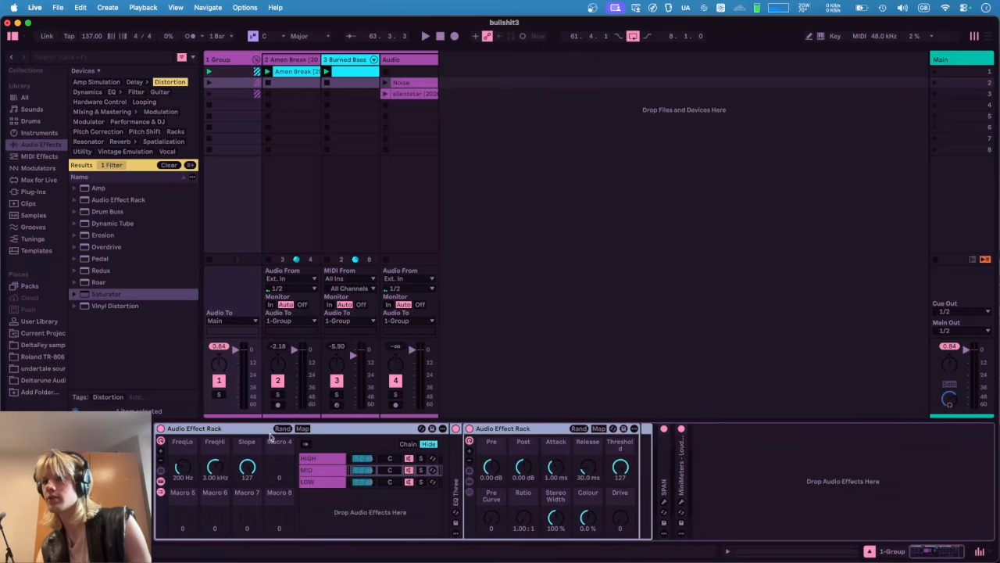
# Step: Look through the HIGH, MID and LOW chains and reduce the outer rack's visible macros to four
pyautogui.click(317, 459)
pyautogui.click(322, 471)
pyautogui.click(322, 481)
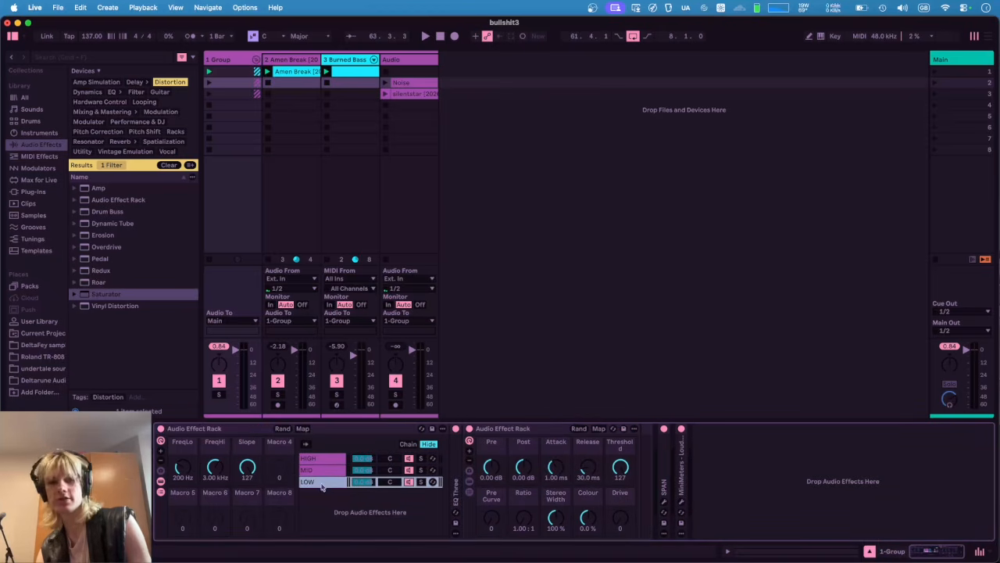
pyautogui.click(322, 471)
pyautogui.click(322, 462)
pyautogui.click(322, 471)
pyautogui.click(322, 482)
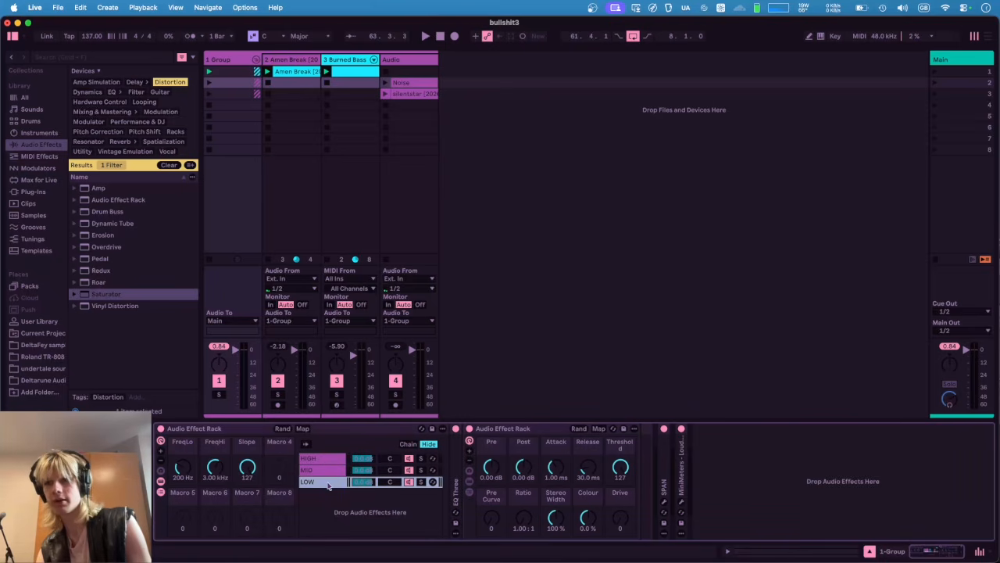
pyautogui.click(161, 461)
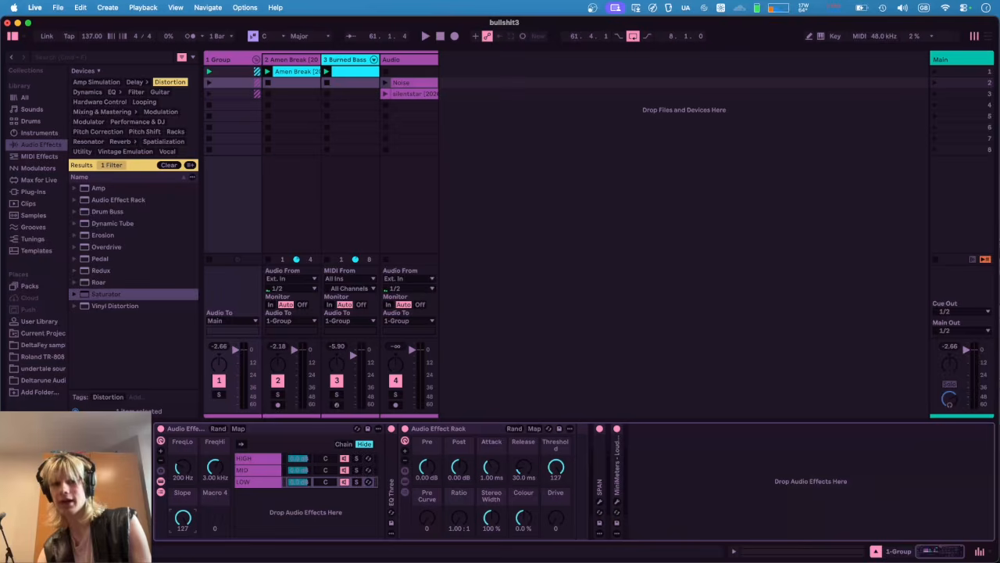
pyautogui.press('super+Tab')
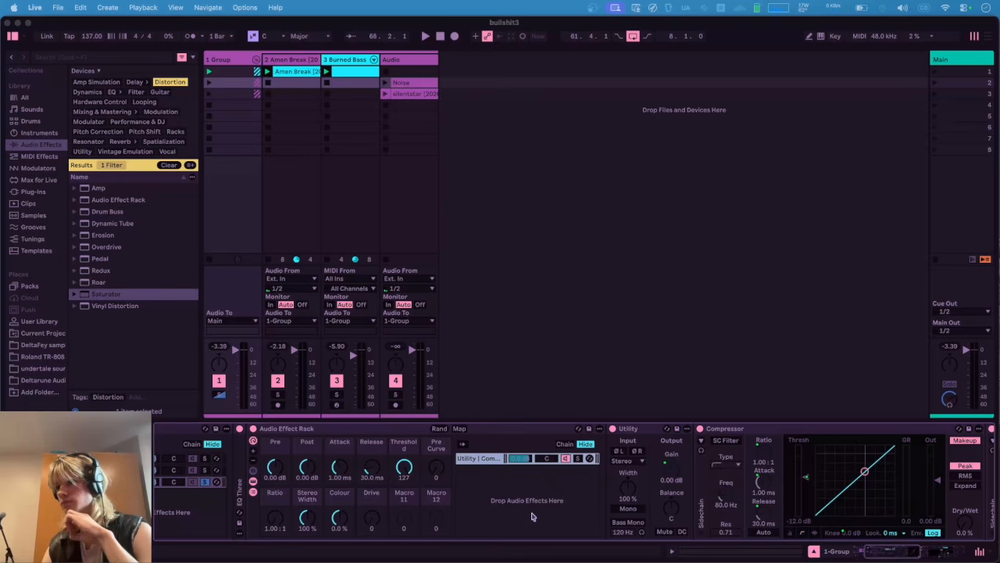
# Step: Create a second chain in the LOW band's inner Audio Effect Rack and show the rack's chain zones
pyautogui.click(493, 467)
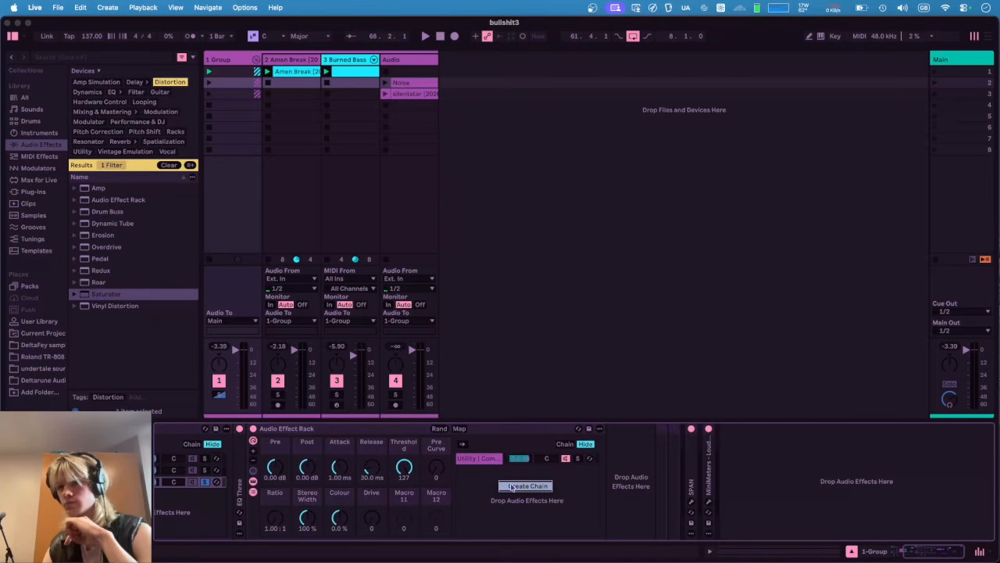
pyautogui.click(511, 486)
pyautogui.click(531, 458)
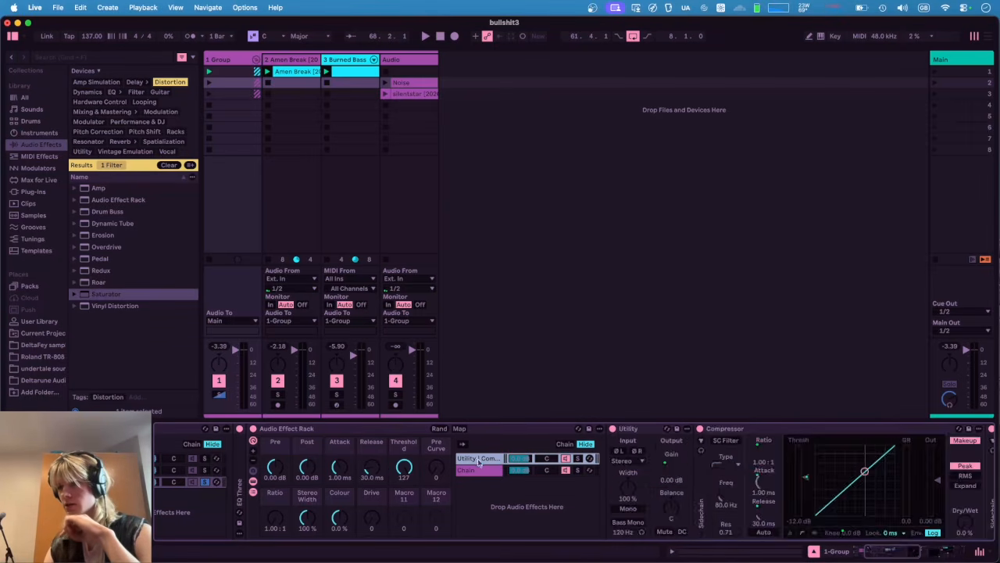
pyautogui.click(565, 443)
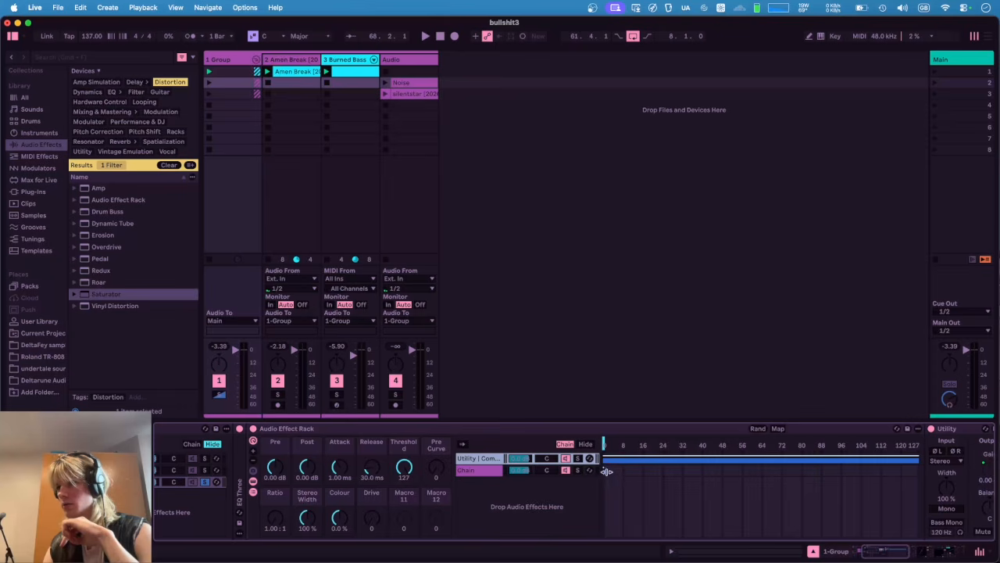
# Step: Extend the new chain's zone to 0–127 and crossfade it against the Utility and Compressor chain with opposing fades
pyautogui.moveTo(607, 473); pyautogui.dragTo(920, 478)
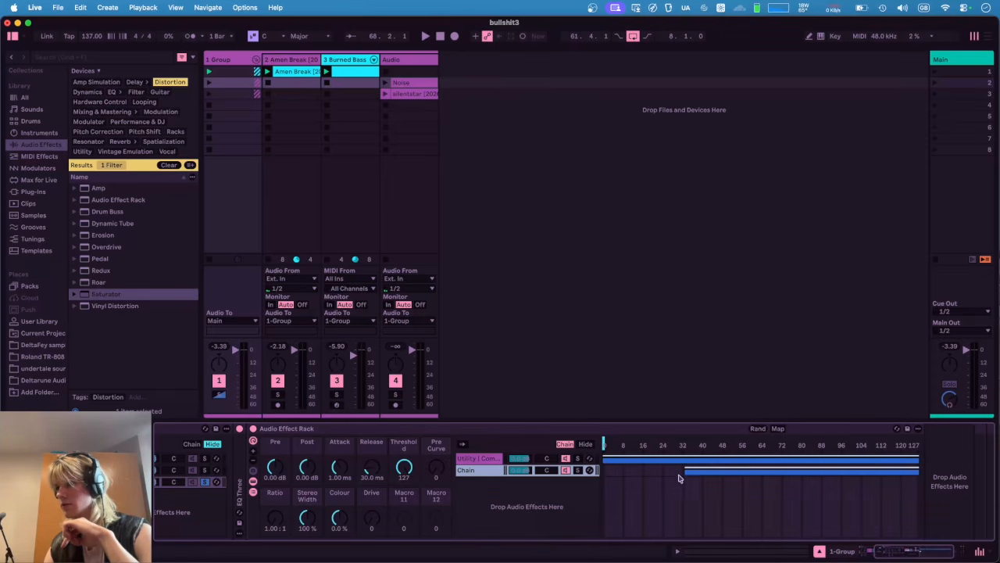
pyautogui.moveTo(686, 472); pyautogui.dragTo(915, 454)
pyautogui.click(610, 457)
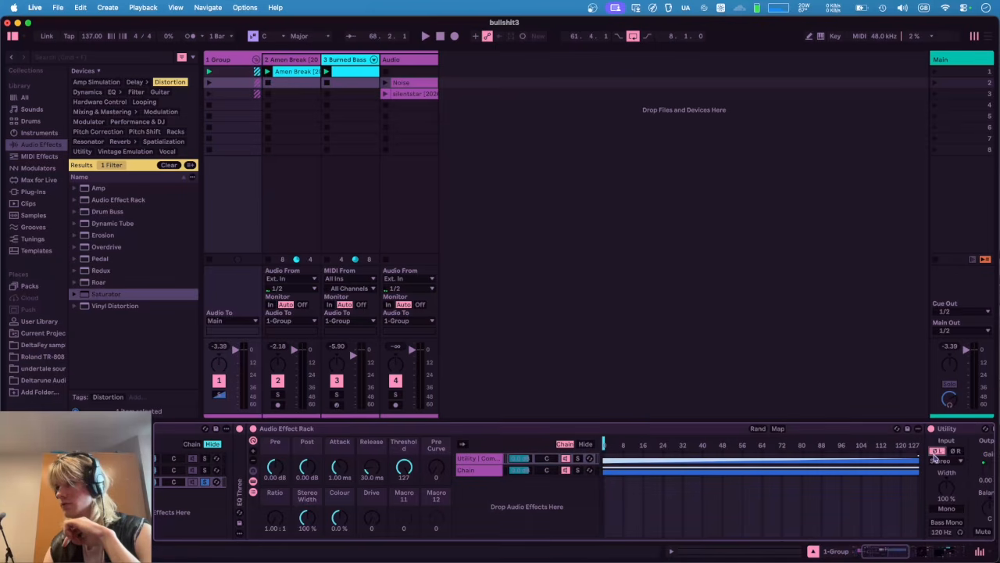
pyautogui.click(917, 469)
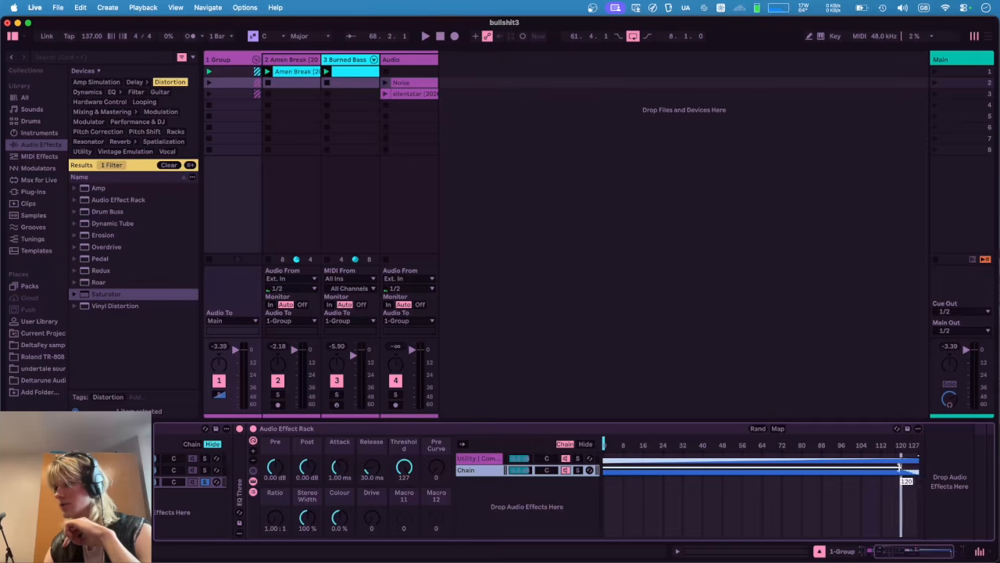
# Step: Map the inner rack's chain selector to Macro 11 and test the macro with playback
pyautogui.rightClick(604, 444)
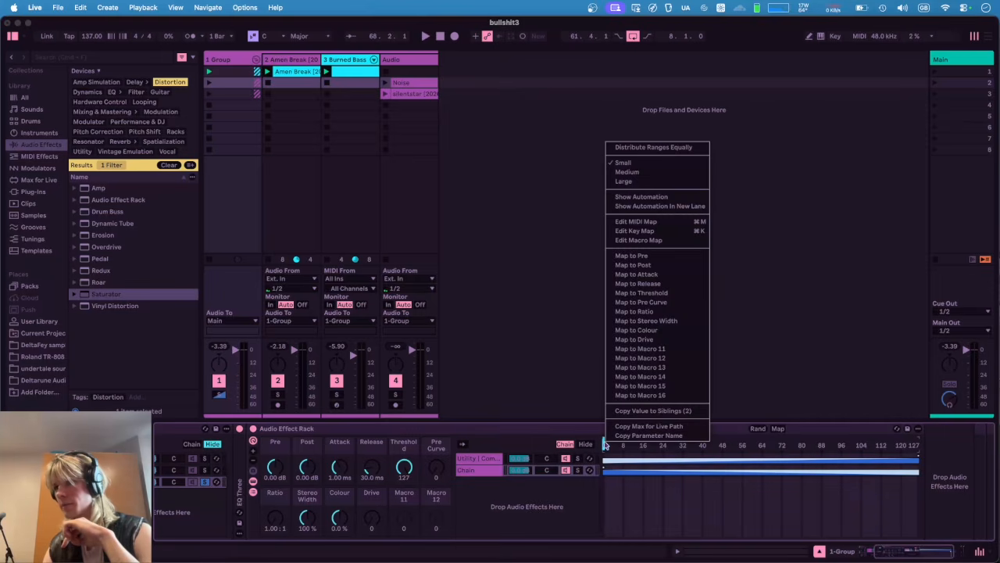
pyautogui.click(649, 348)
pyautogui.moveTo(396, 520)
pyautogui.mouseDown()
pyautogui.moveTo(404, 414)
pyautogui.moveTo(404, 524)
pyautogui.mouseUp()
pyautogui.press('space')
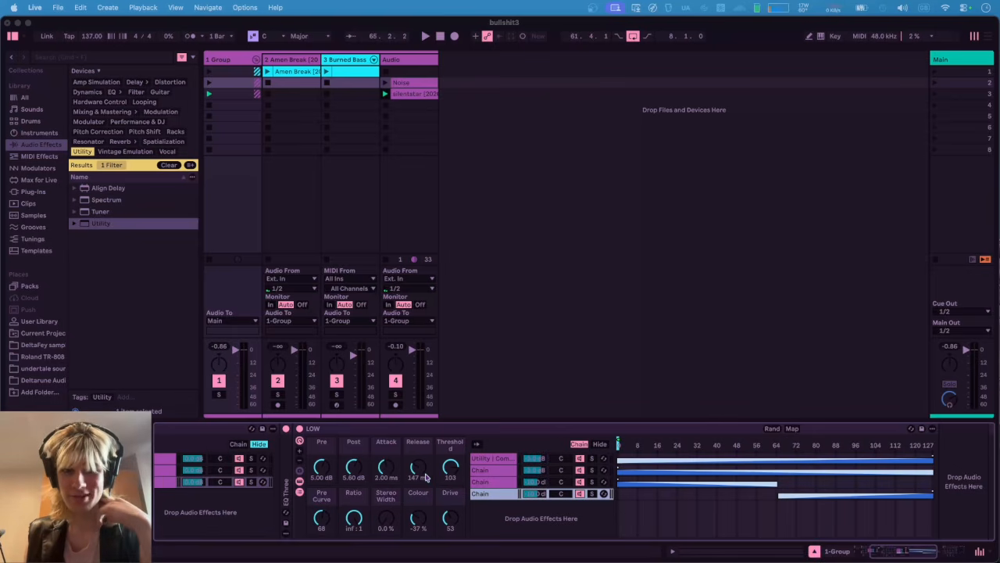
# Step: Examine the chains in the LOW rack, comparing the Utility and Compressor chain with the extra fading chains
pyautogui.click(490, 469)
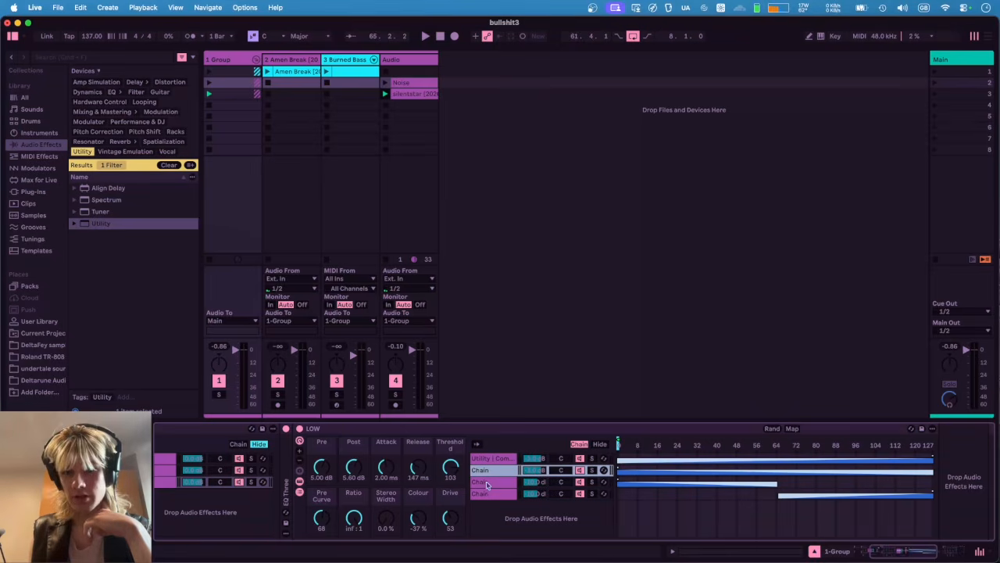
pyautogui.click(491, 482)
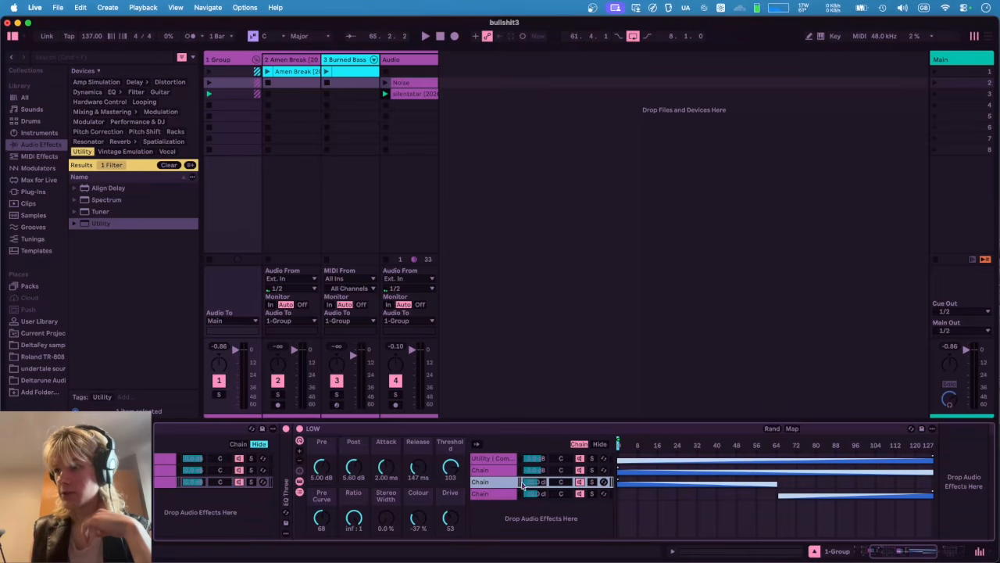
pyautogui.click(487, 470)
pyautogui.click(491, 460)
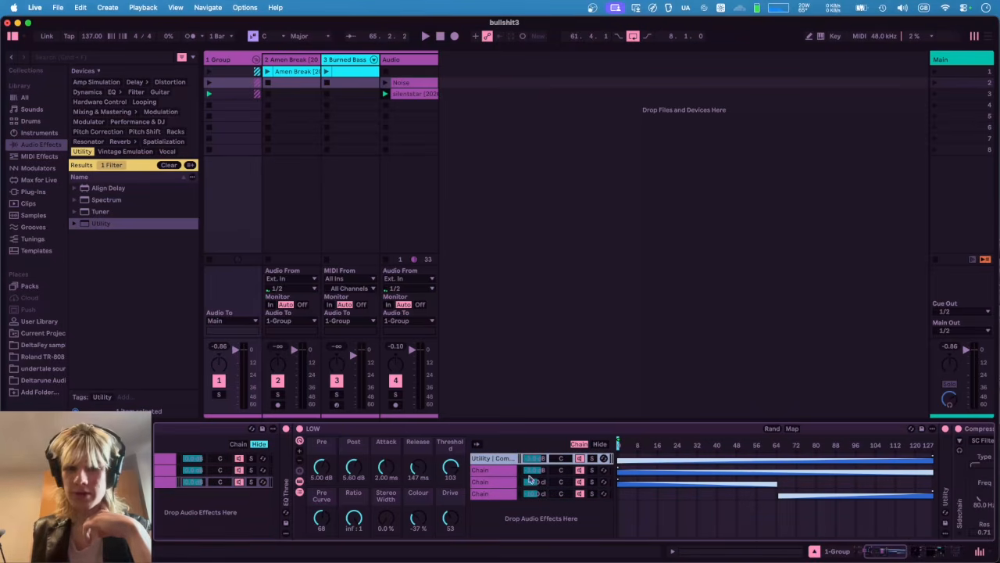
pyautogui.click(503, 473)
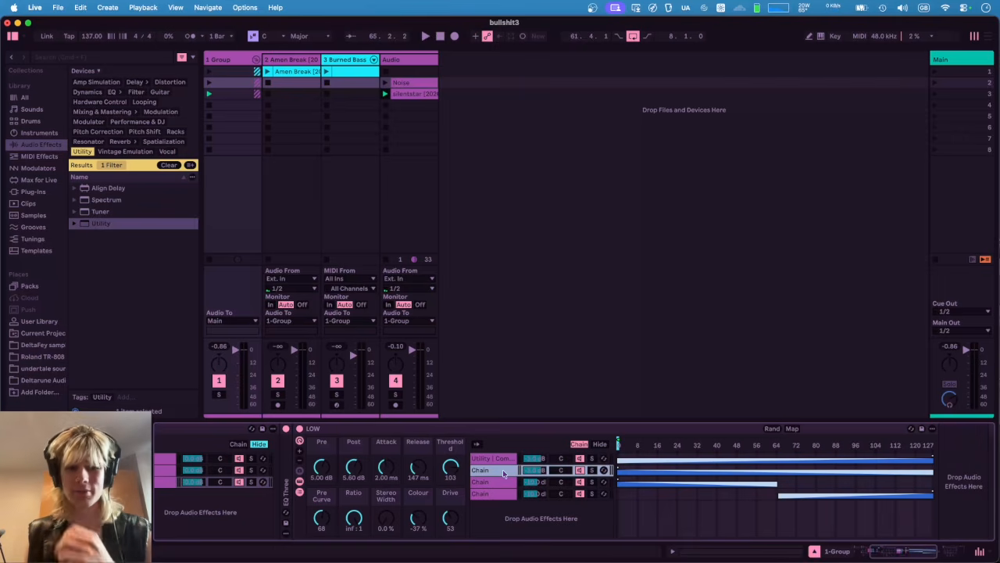
pyautogui.click(486, 482)
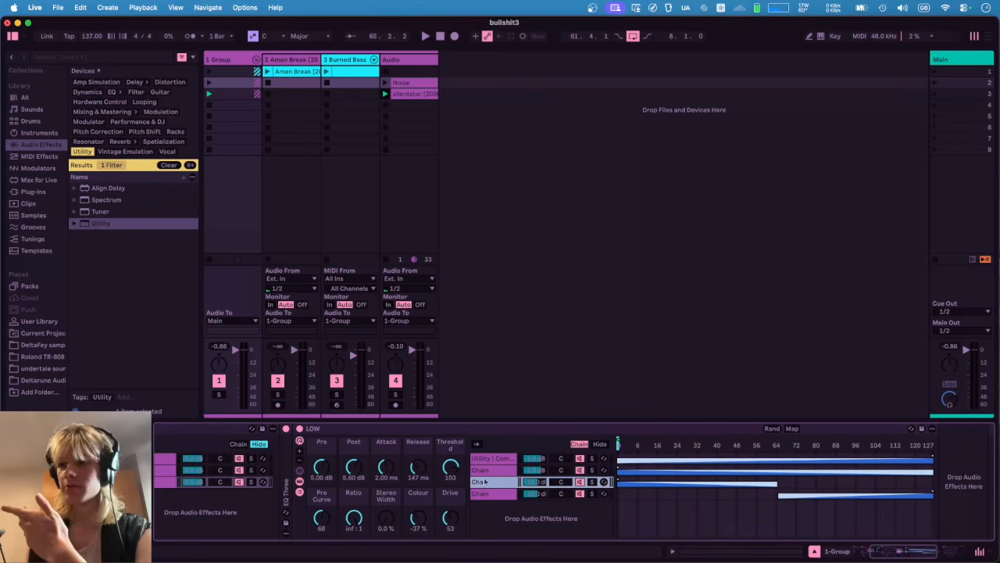
# Step: Raise the outermost rack's Macro 1 to its maximum, and lower it until the Splitter's LMH Mix is 61
pyautogui.hscroll(-5, 233, 516)
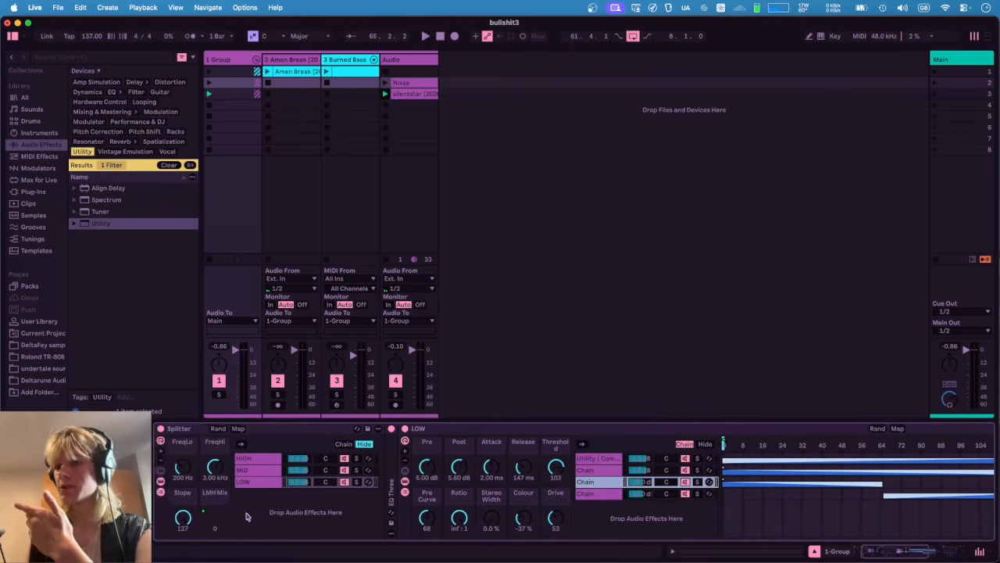
pyautogui.hscroll(-2, 245, 516)
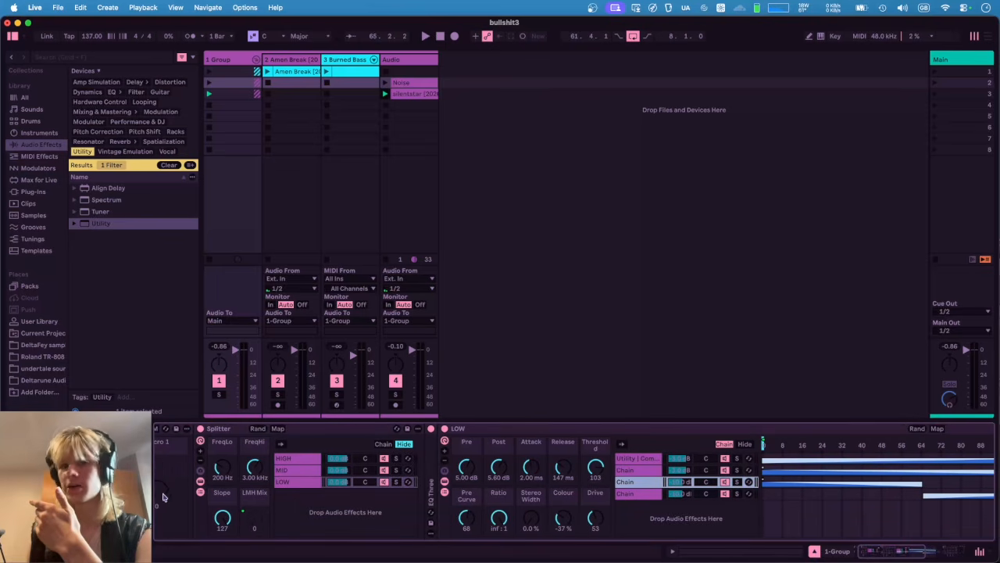
pyautogui.moveTo(162, 497); pyautogui.dragTo(163, 434)
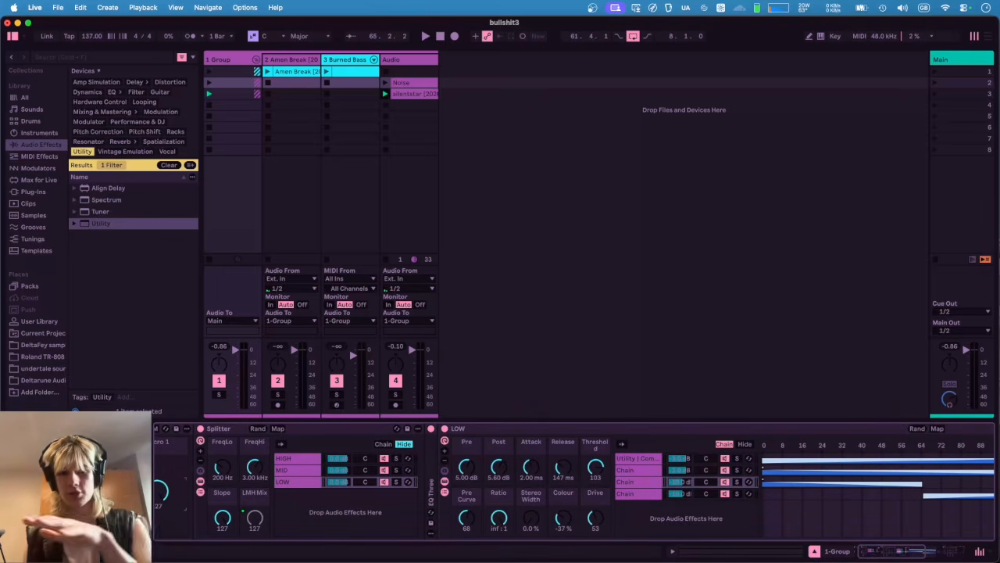
pyautogui.moveTo(163, 397)
pyautogui.mouseDown()
pyautogui.moveTo(163, 497)
pyautogui.moveTo(163, 397)
pyautogui.moveTo(163, 450)
pyautogui.mouseUp()
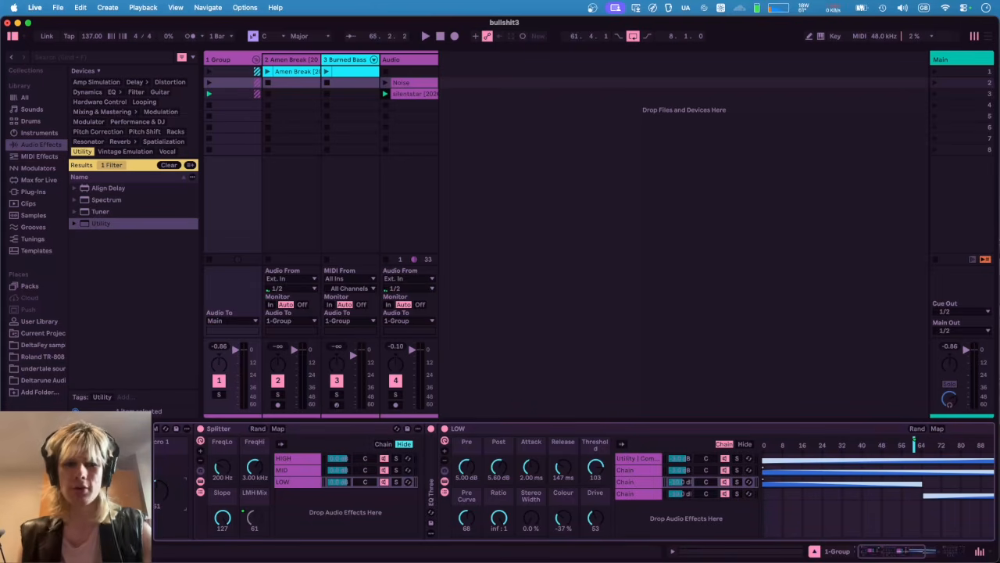
# Step: Inspect the MID and HIGH band racks inside the Splitter
pyautogui.hscroll(5, 346, 509)
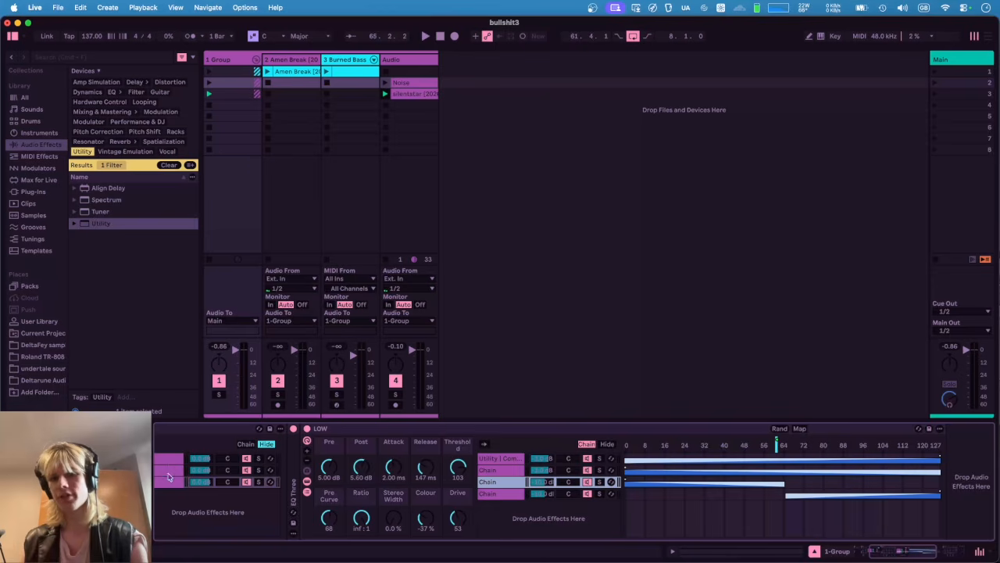
pyautogui.click(168, 469)
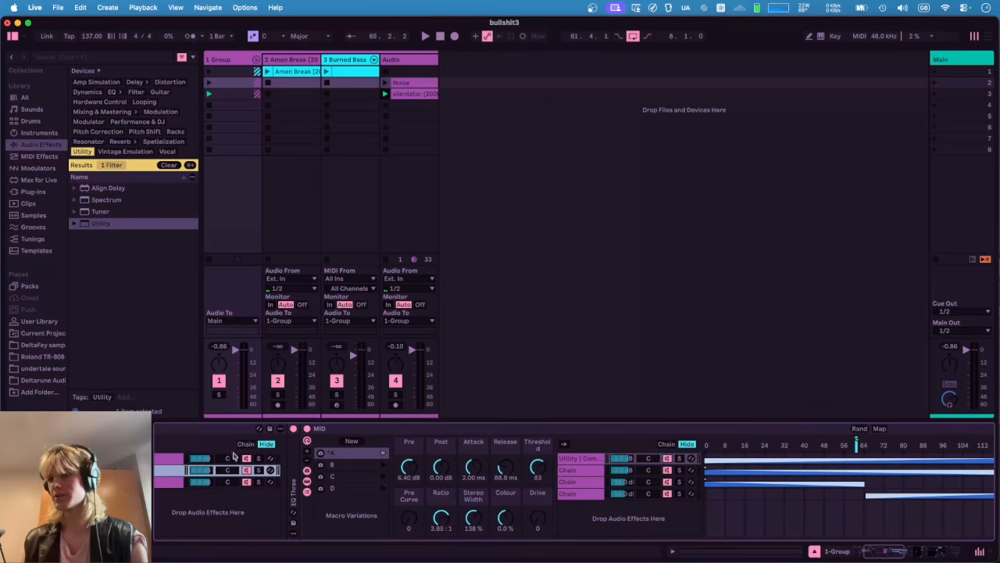
pyautogui.click(168, 460)
pyautogui.click(168, 472)
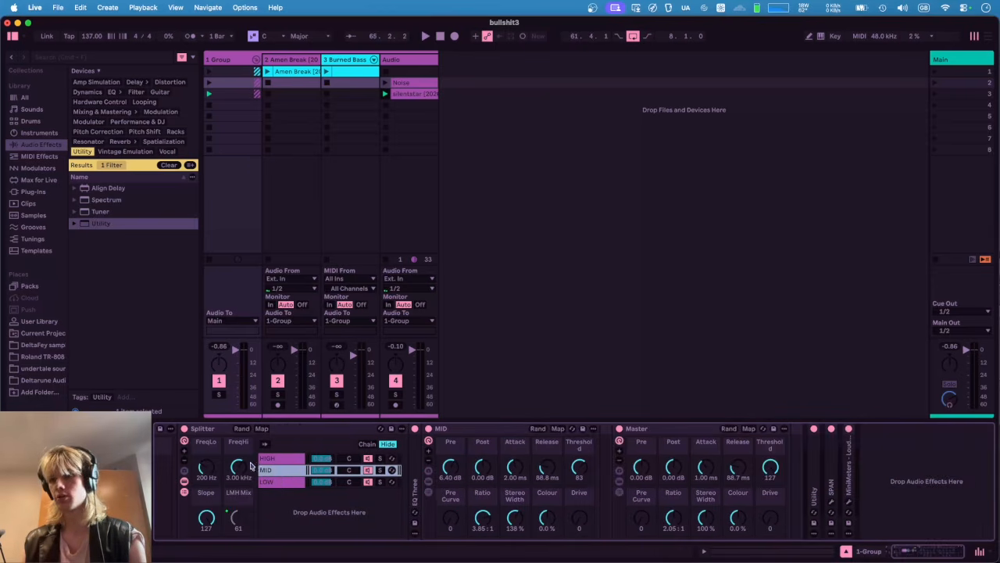
# Step: Compare the HIGH, MID and LOW band racks by switching through the Splitter's chains
pyautogui.click(292, 458)
pyautogui.click(290, 470)
pyautogui.click(289, 482)
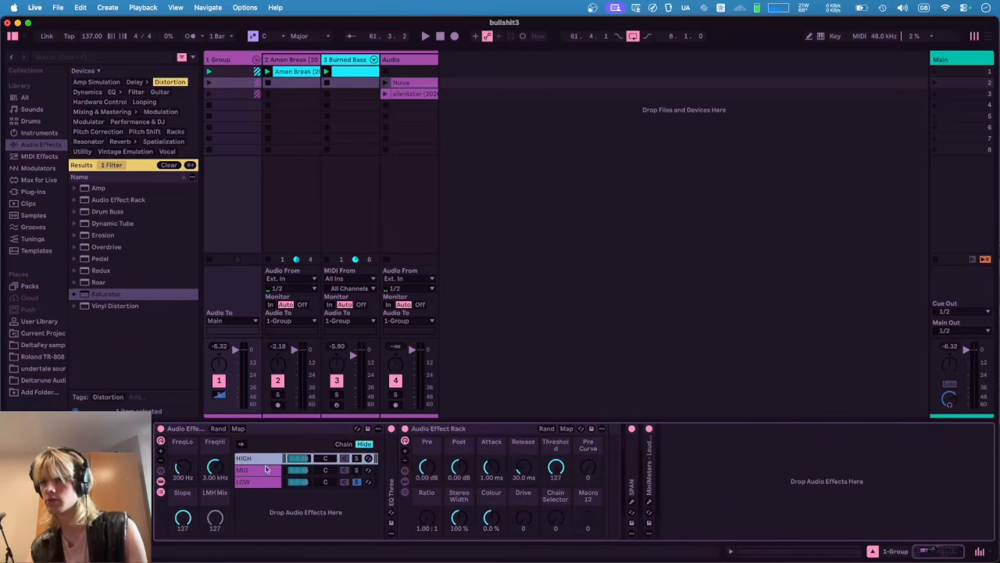
# Step: Map the LOW band rack's Chain Selector to the LMH Mix macro, and apply the mapping to all sibling racks
pyautogui.click(264, 470)
pyautogui.click(262, 481)
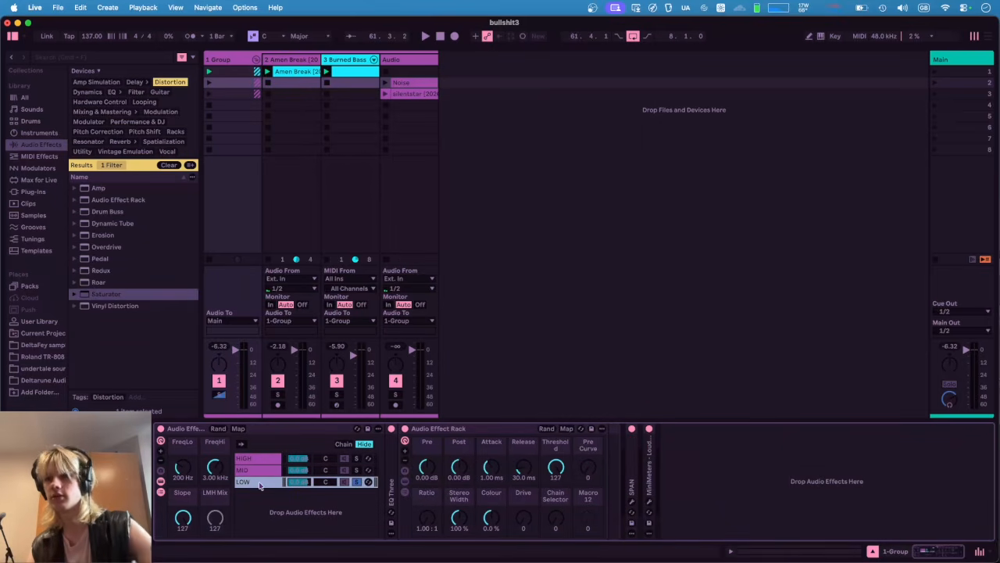
pyautogui.rightClick(556, 518)
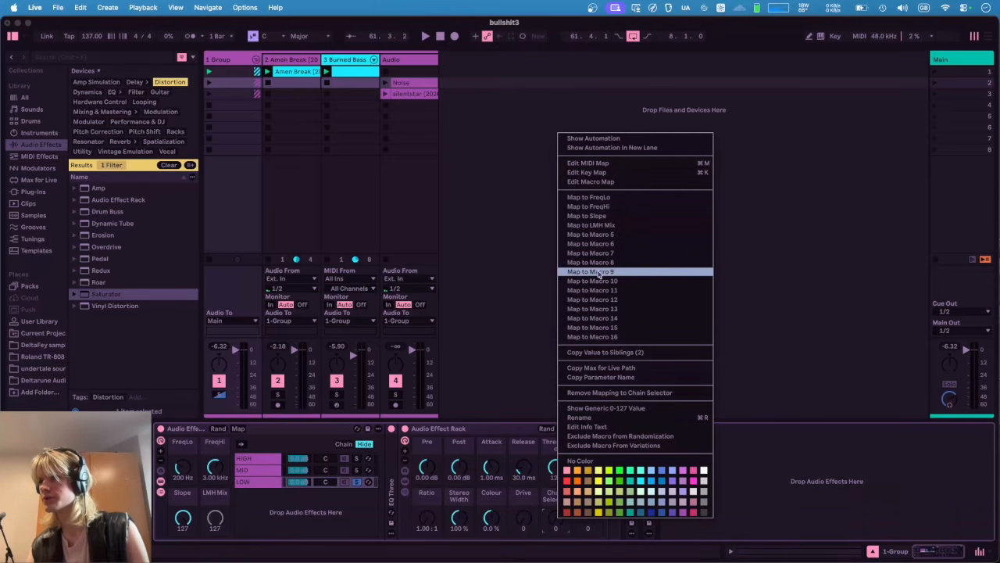
pyautogui.click(600, 226)
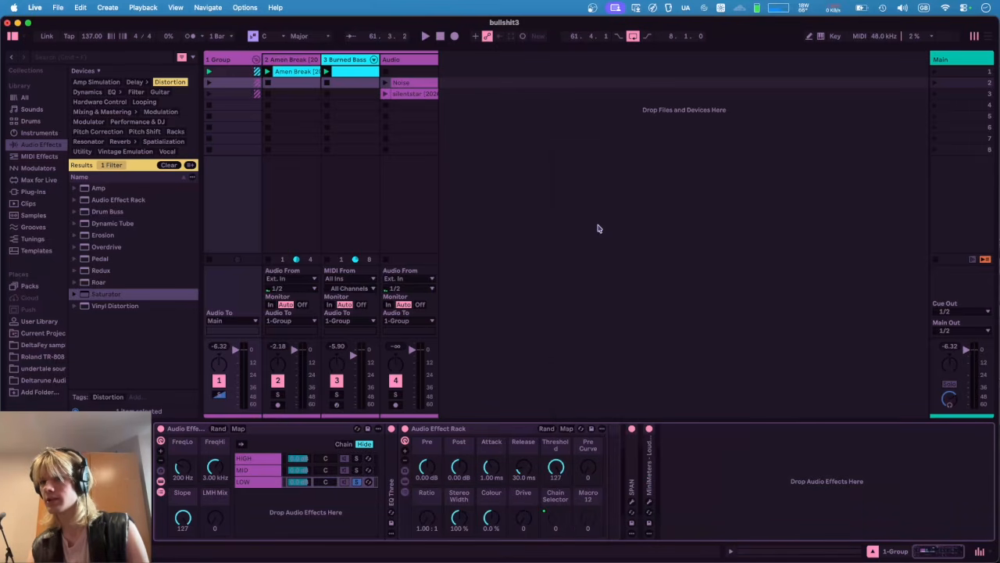
pyautogui.rightClick(556, 520)
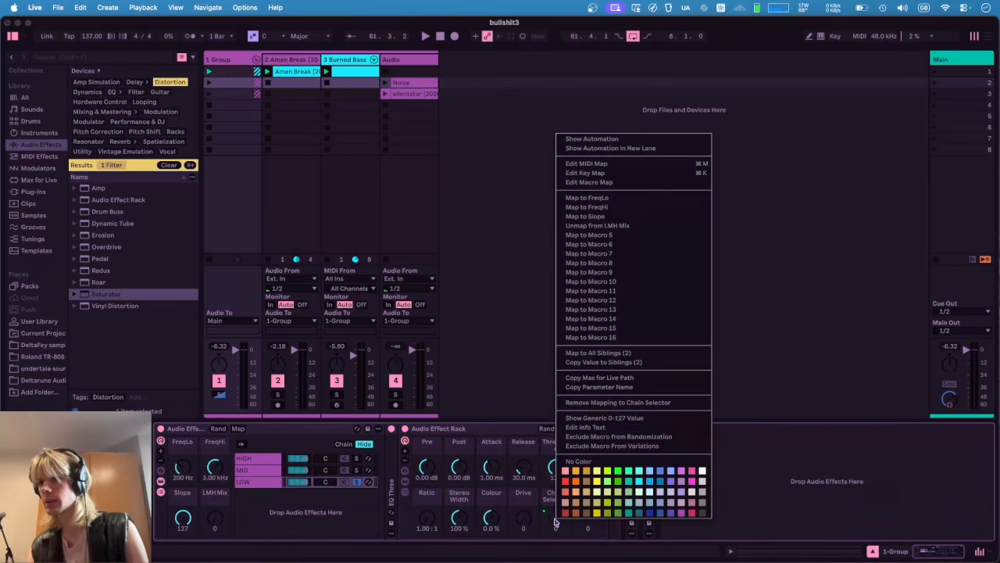
pyautogui.click(598, 362)
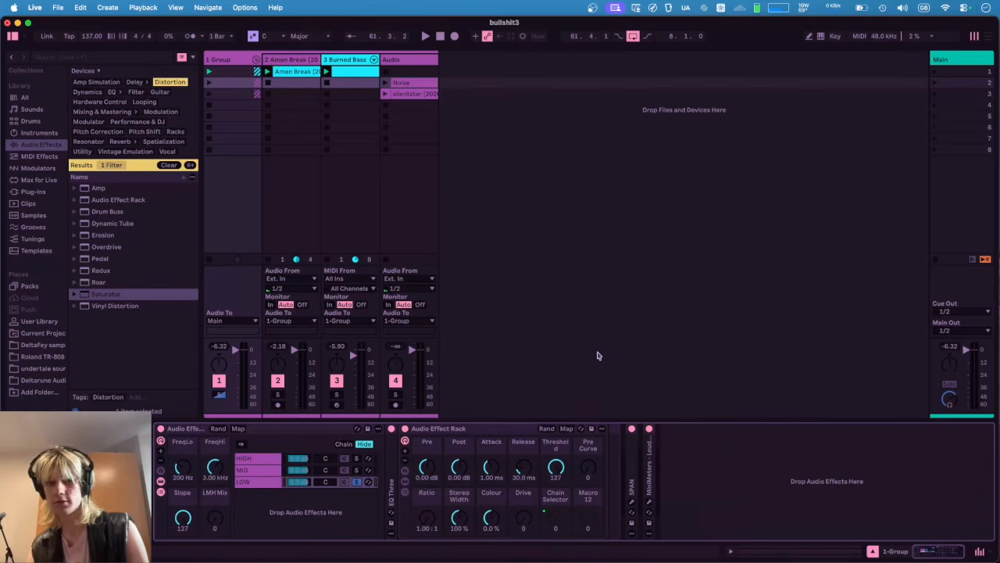
# Step: Test the LMH Mix macro at both extremes during playback, take the LOW chain out of solo, and leave LMH Mix at 0
pyautogui.moveTo(218, 520)
pyautogui.mouseDown()
pyautogui.moveTo(218, 477)
pyautogui.moveTo(218, 522)
pyautogui.mouseUp()
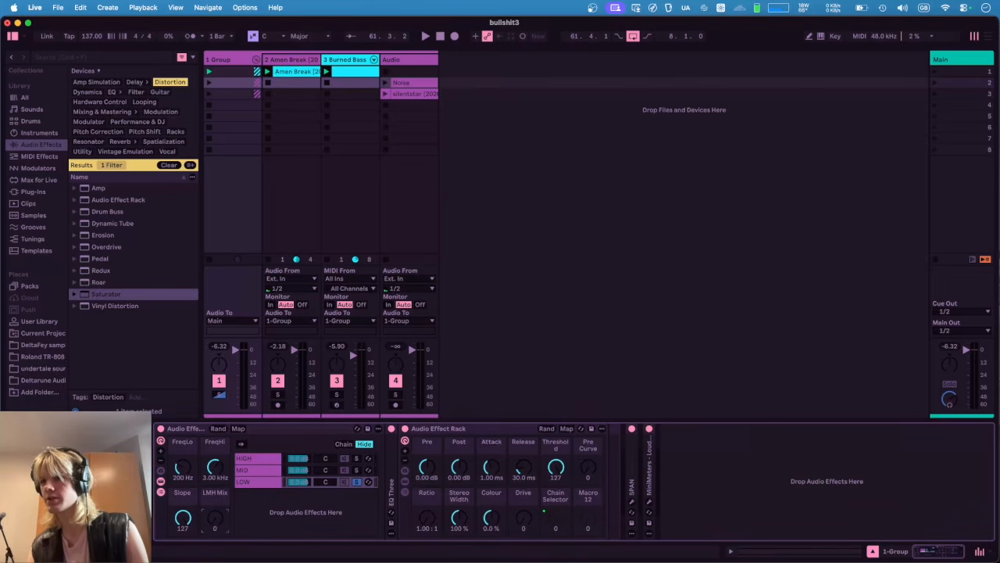
pyautogui.click(273, 471)
pyautogui.click(211, 522)
pyautogui.press('space')
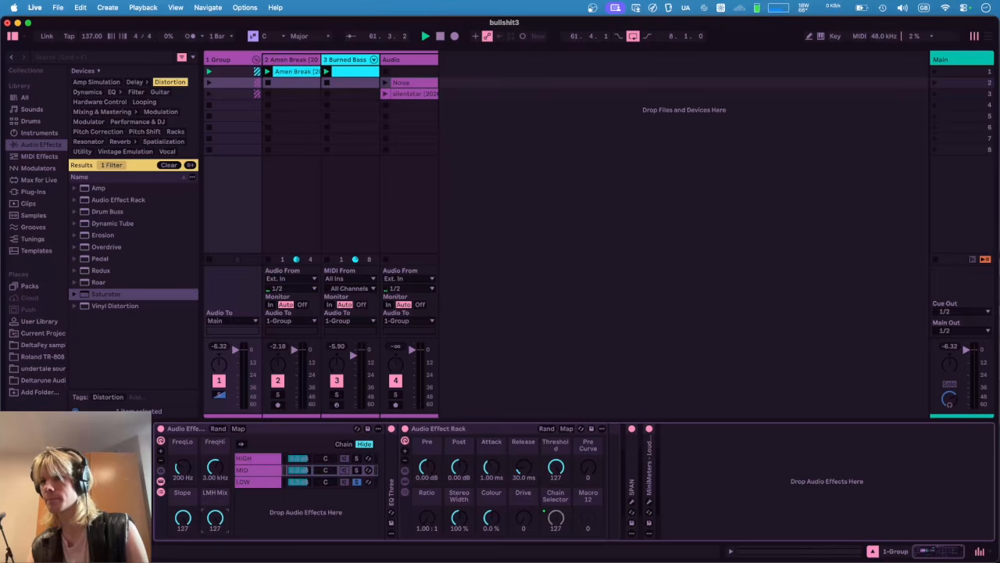
pyautogui.moveTo(213, 520)
pyautogui.mouseDown()
pyautogui.moveTo(213, 454)
pyautogui.moveTo(214, 522)
pyautogui.mouseUp()
pyautogui.click(357, 482)
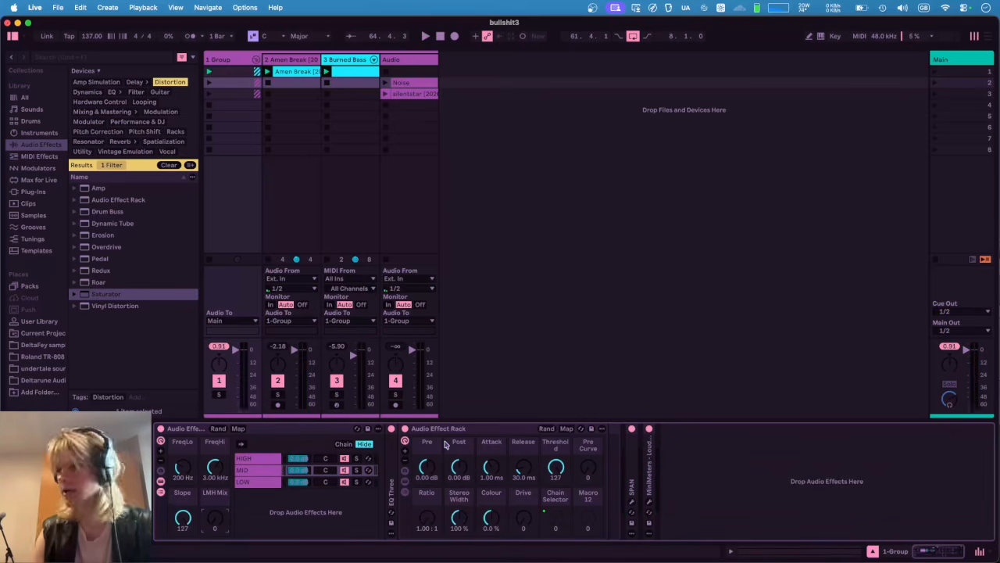
# Step: Reduce the MID, HIGH and LOW band racks to ten visible macros, hiding the Chain Selector, and check LMH Mix with playback
pyautogui.click(405, 461)
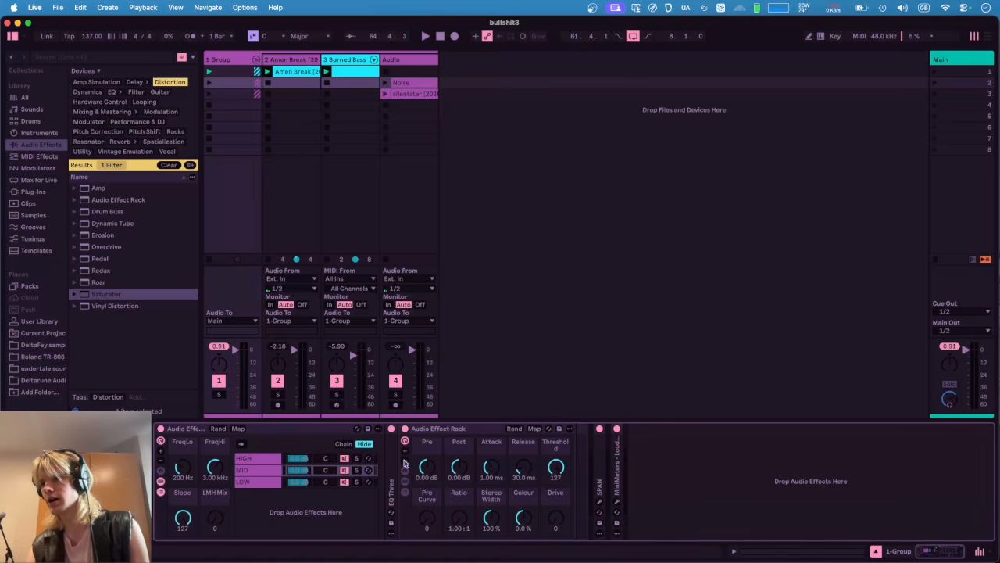
pyautogui.click(262, 469)
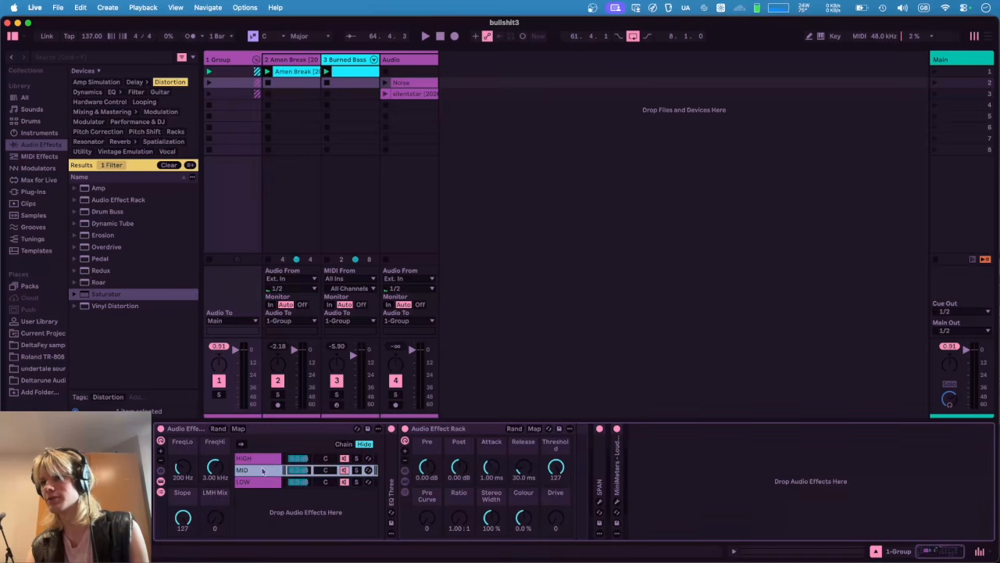
pyautogui.click(262, 459)
pyautogui.click(405, 461)
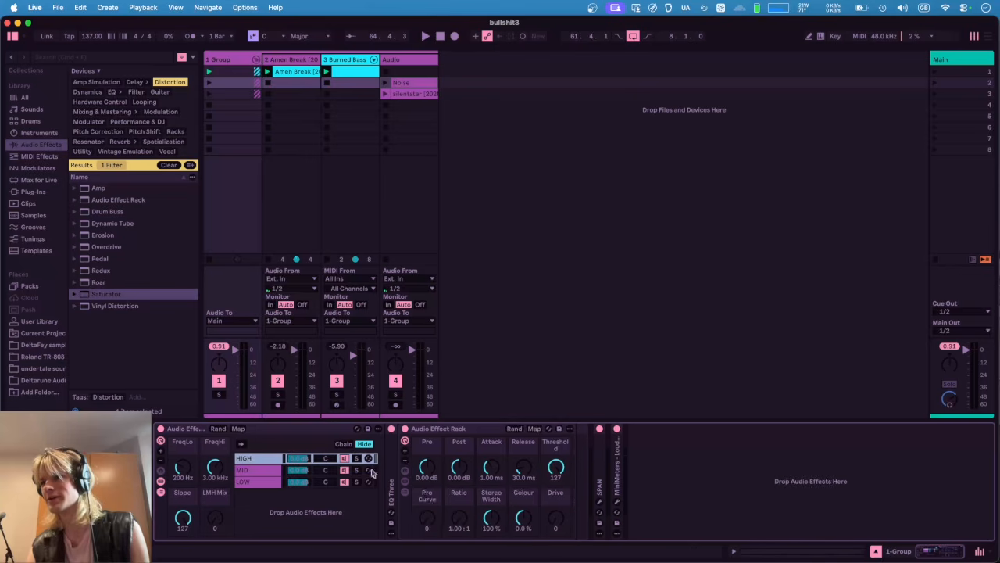
pyautogui.click(264, 481)
pyautogui.click(404, 461)
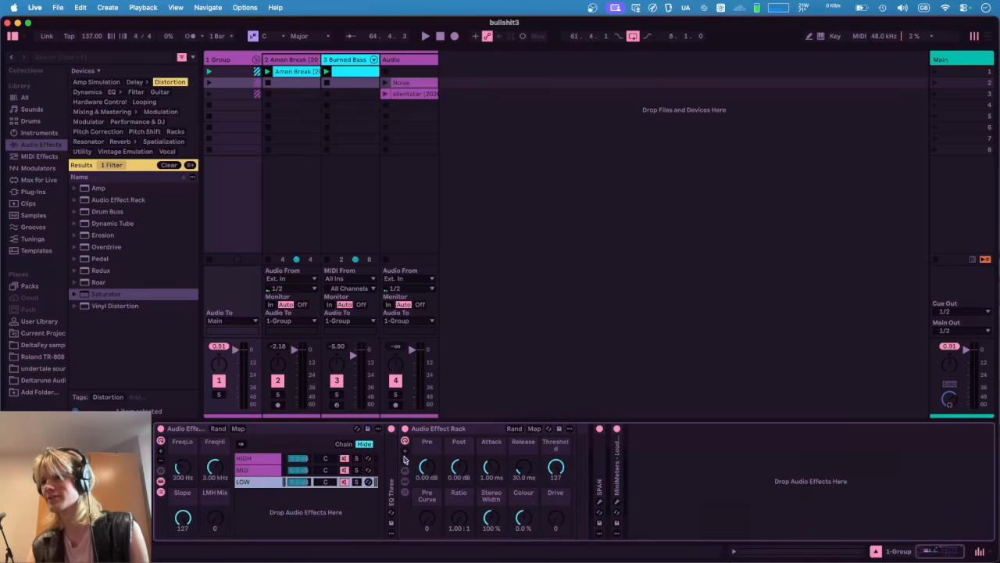
pyautogui.click(216, 519)
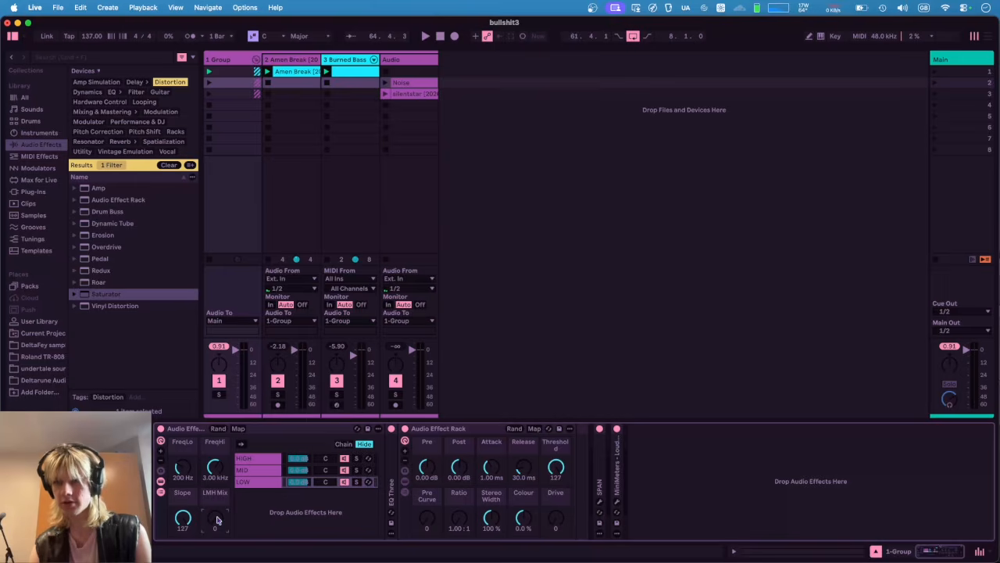
pyautogui.press('space')
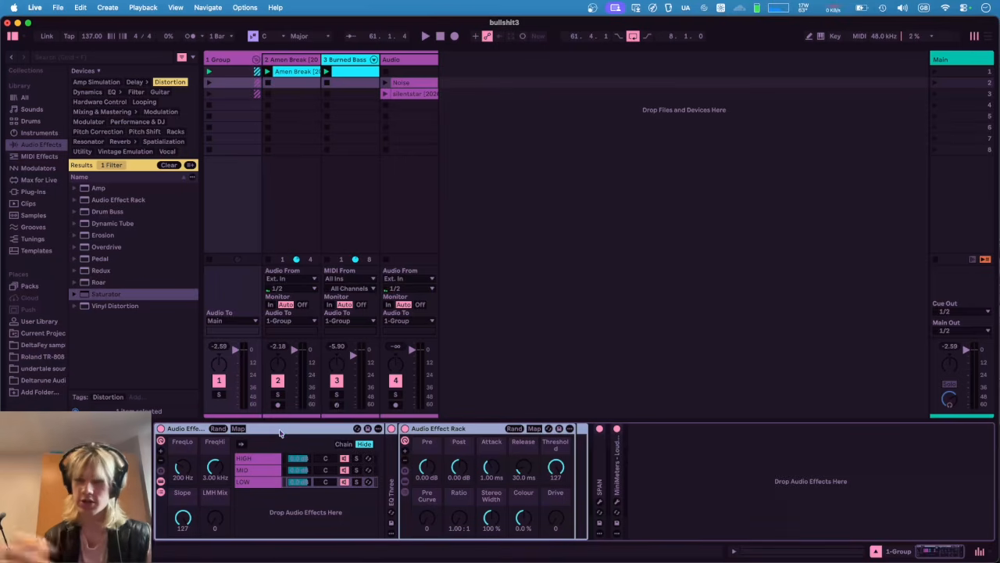
# Step: Copy the LOW band's processing rack, and group the whole three-band rack into a new outer Audio Effect Rack
pyautogui.click(447, 434)
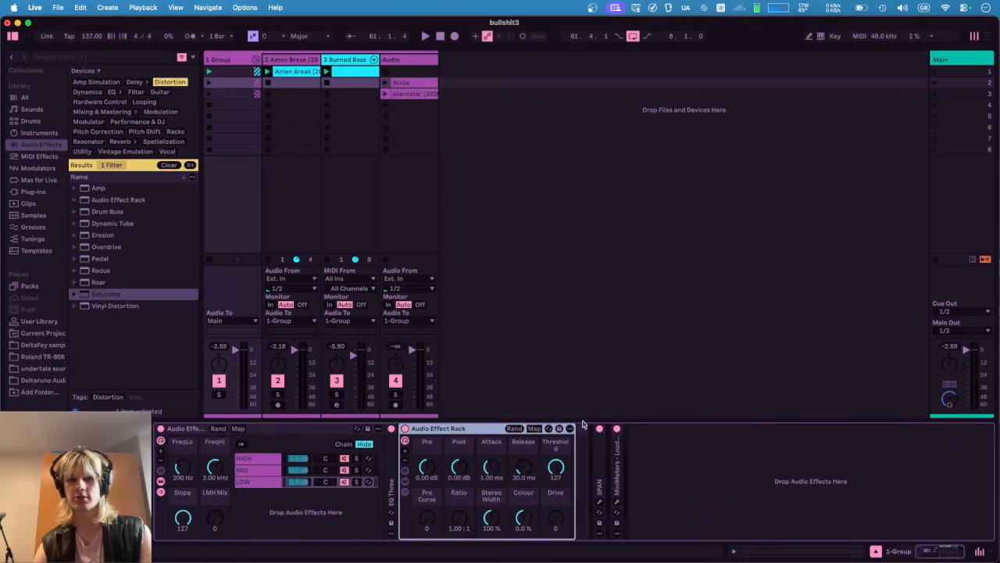
pyautogui.click(189, 431)
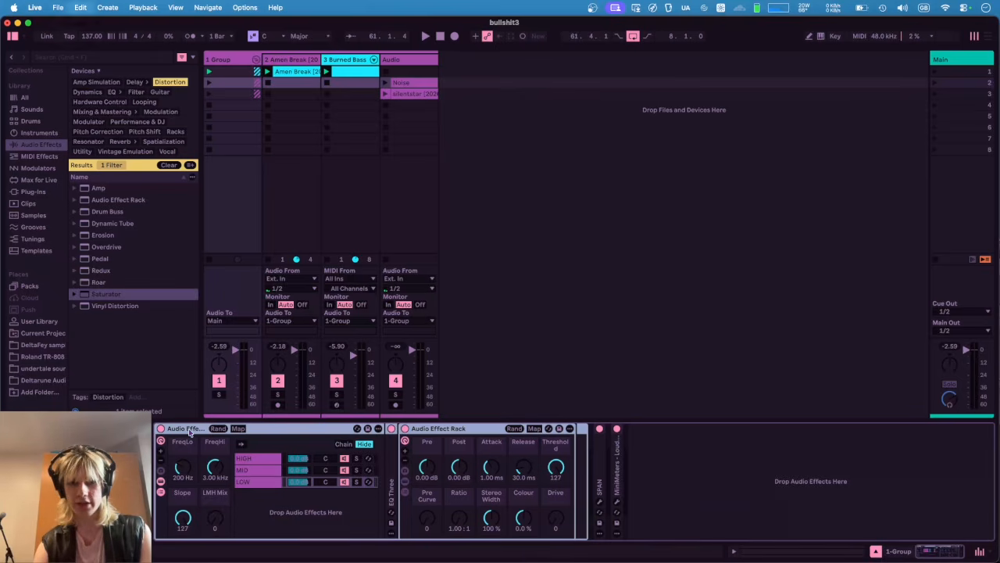
pyautogui.press('super+g')
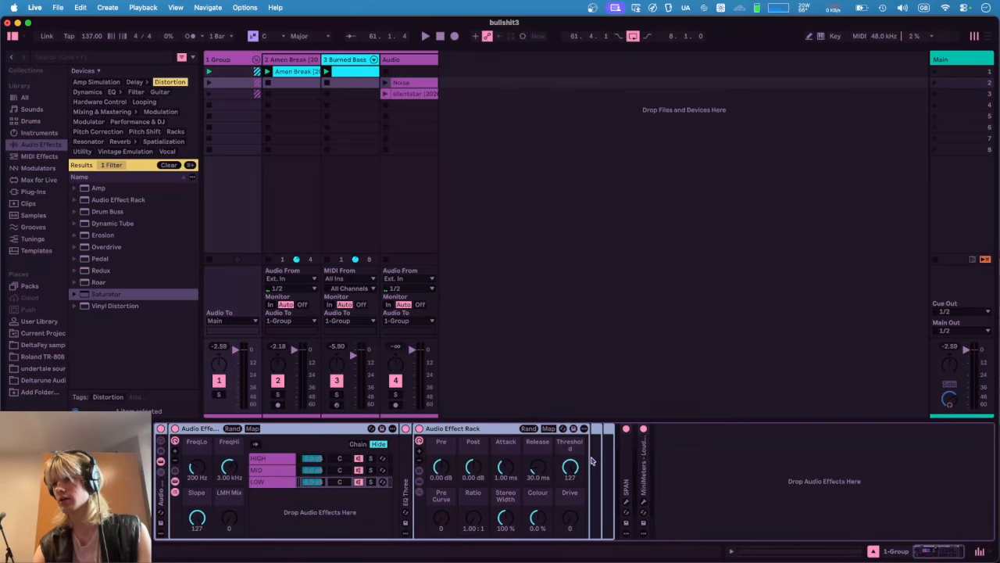
# Step: Paste the copied processing rack, move it behind the LOW band's processing rack, and rename it Master
pyautogui.click(188, 429)
pyautogui.press('super+v')
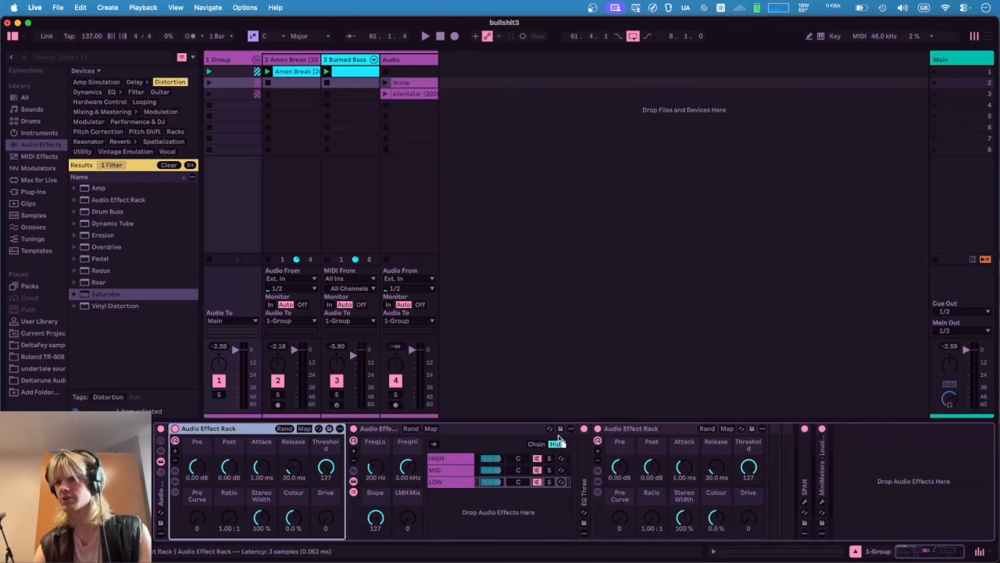
pyautogui.moveTo(560, 439); pyautogui.dragTo(756, 441)
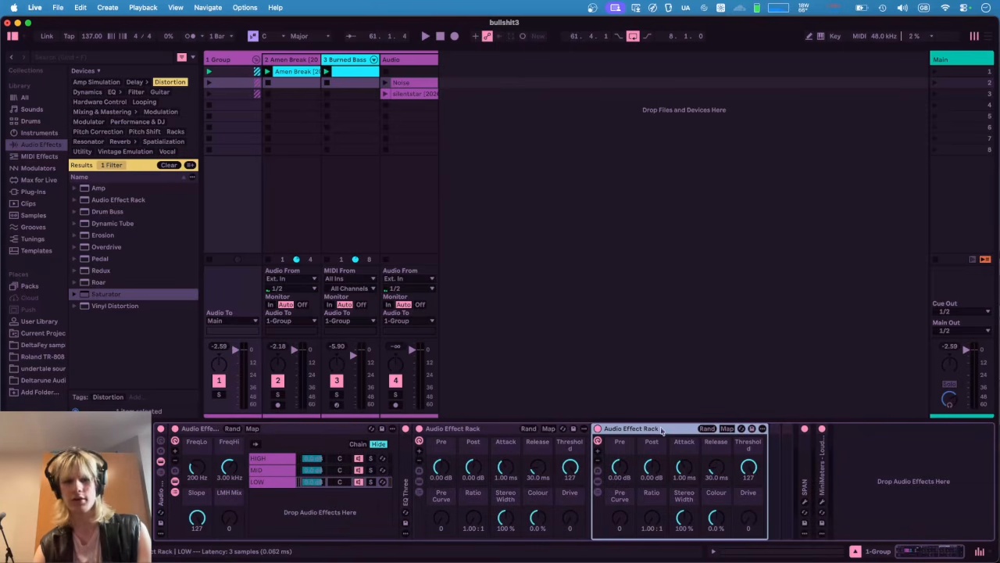
pyautogui.press('super+r')
pyautogui.write('Mast')
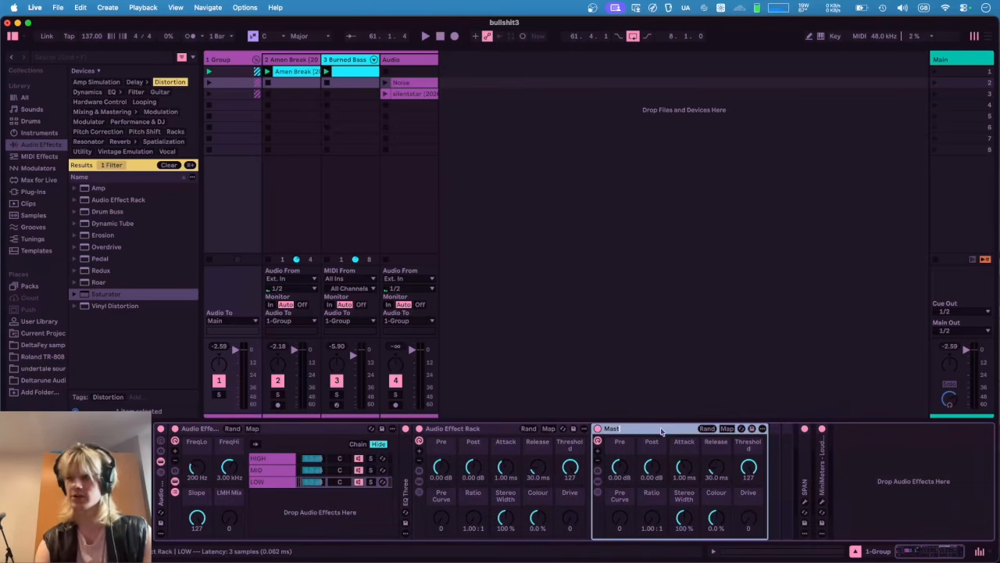
# Step: Rename the processing racks in the three band chains LOW, MID and HIGH to match their chains
pyautogui.click(478, 430)
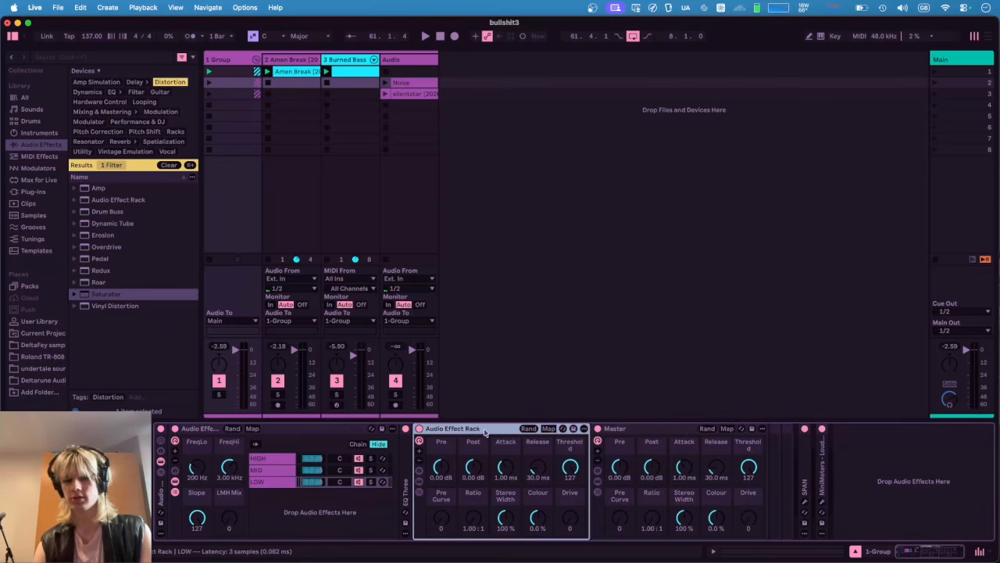
pyautogui.press('super+r')
pyautogui.write('LOW')
pyautogui.press('Return')
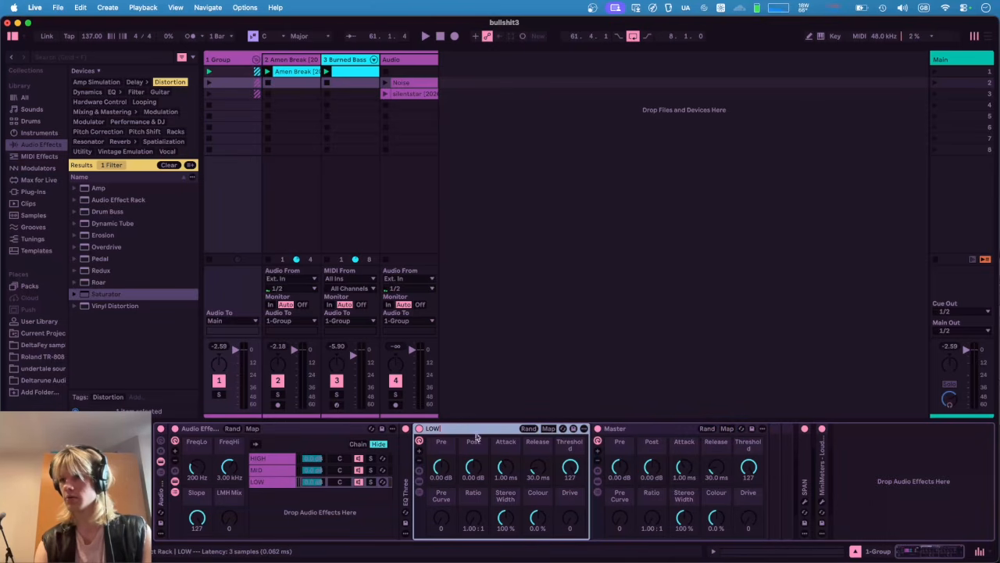
pyautogui.click(266, 468)
pyautogui.click(444, 430)
pyautogui.press('super+r')
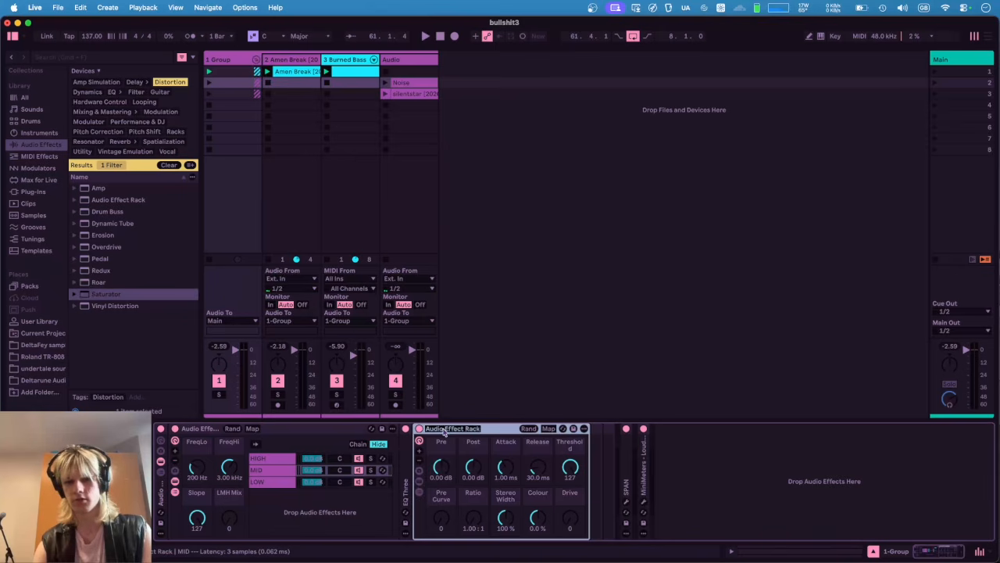
pyautogui.write('MI')
pyautogui.write('q')
pyautogui.press('super+r')
pyautogui.write('H')
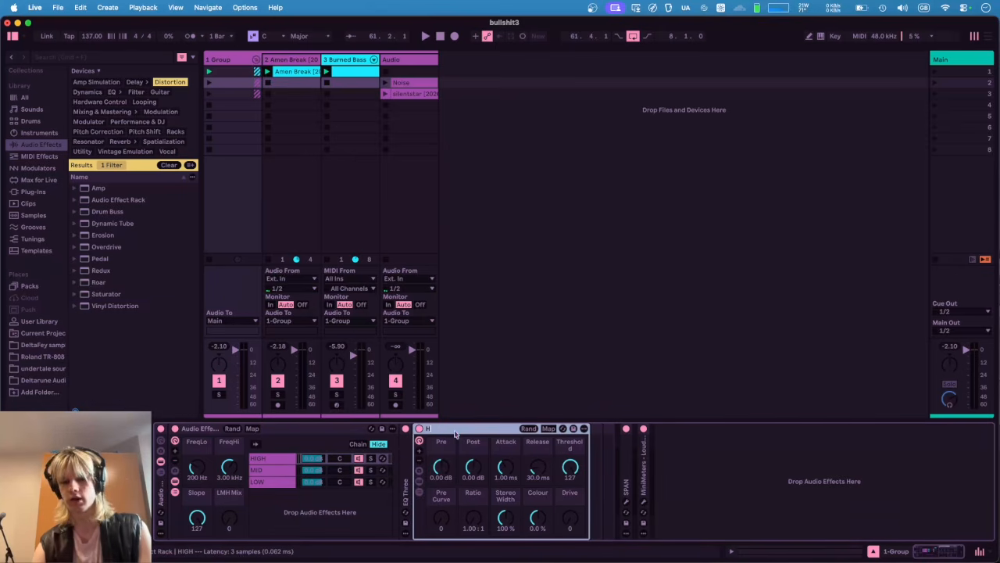
# Step: Move the Master rack out of the LOW chain to follow the three-band rack, and check its placement with each band chain
pyautogui.click(271, 469)
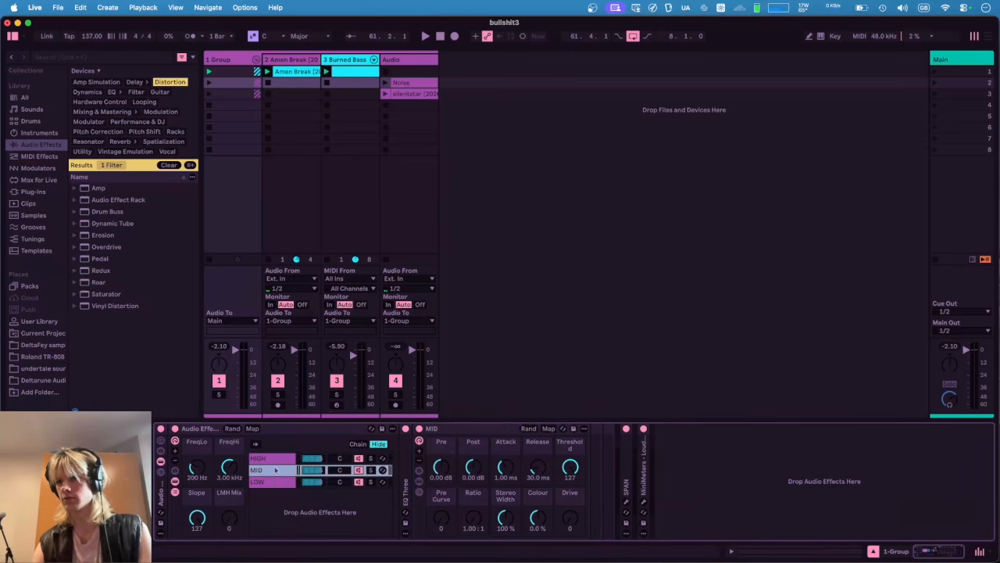
pyautogui.click(275, 482)
pyautogui.click(274, 470)
pyautogui.click(273, 482)
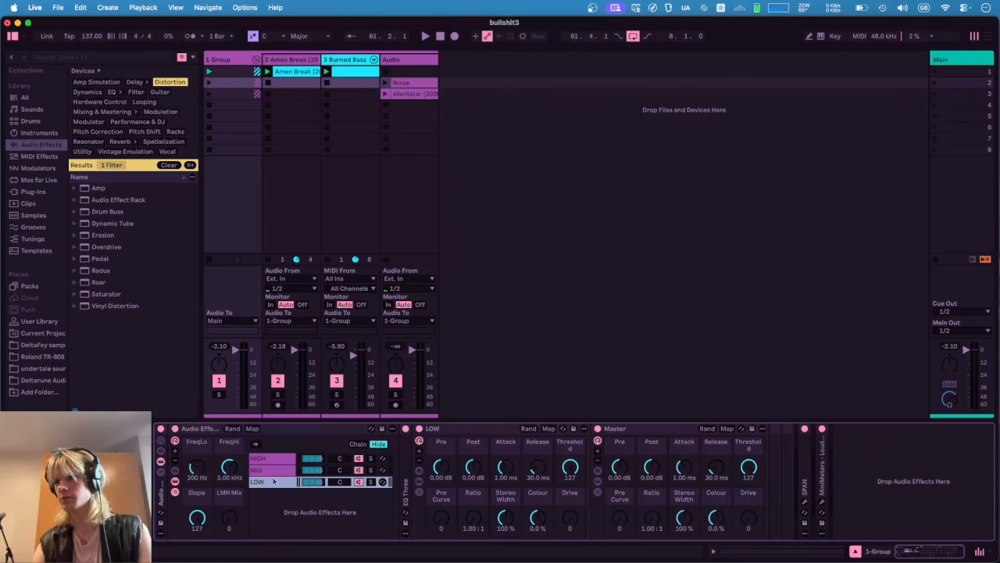
pyautogui.click(646, 429)
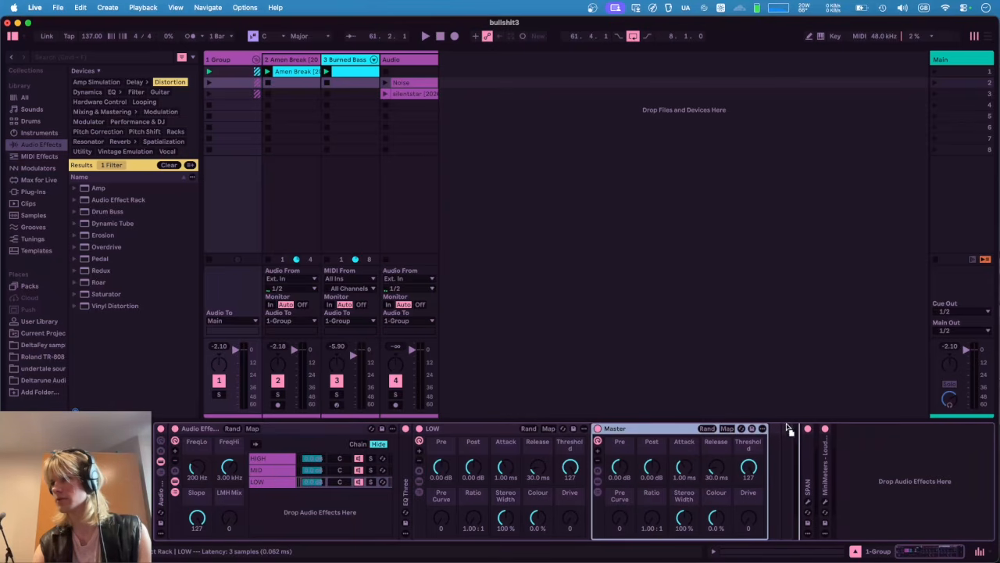
pyautogui.click(269, 467)
pyautogui.click(271, 461)
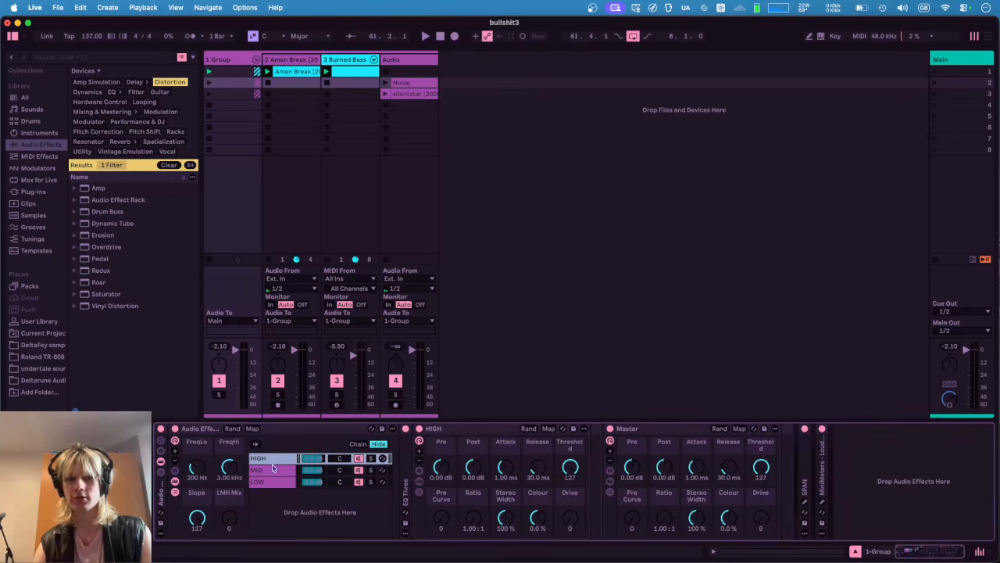
pyautogui.click(272, 470)
pyautogui.click(270, 481)
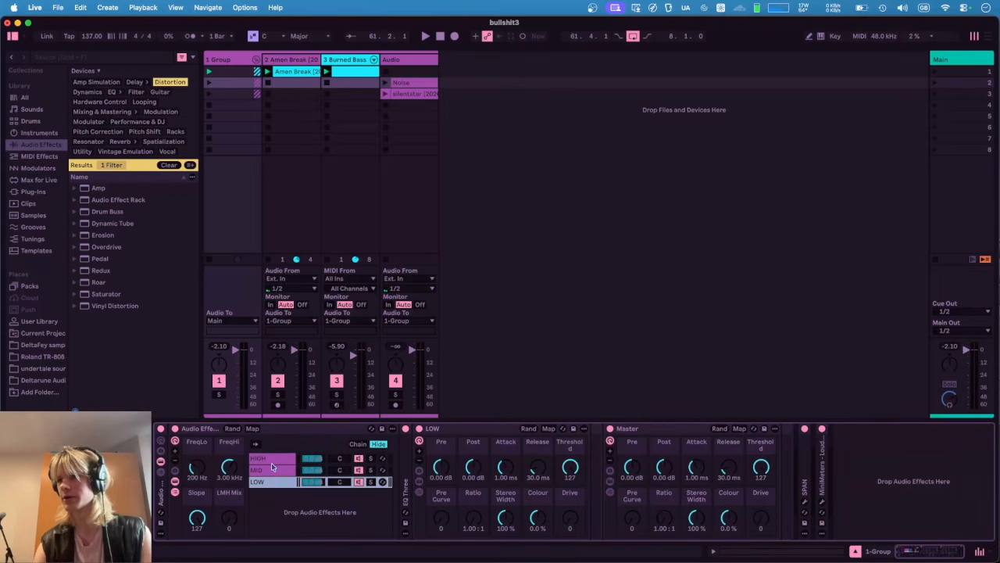
pyautogui.click(272, 461)
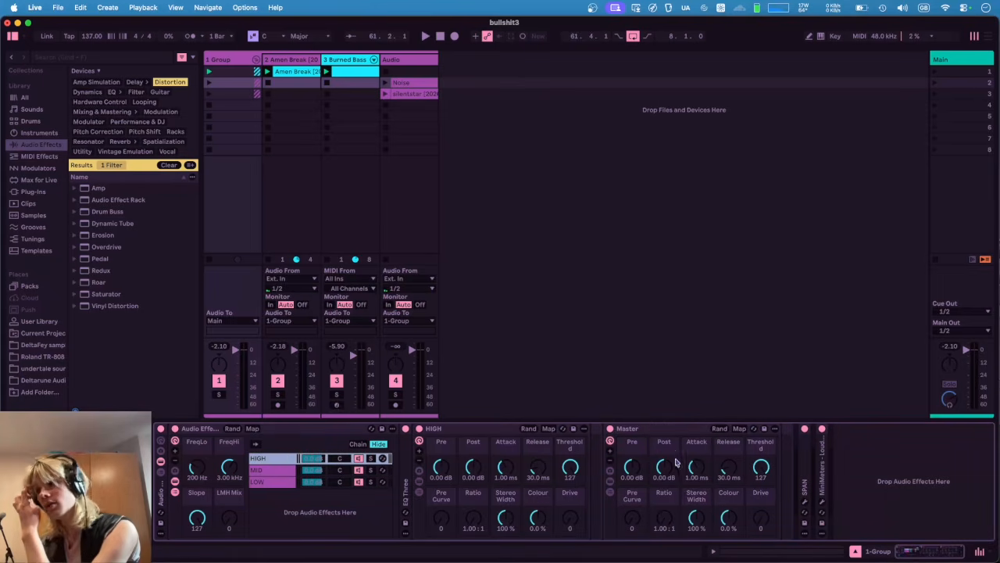
# Step: Show twelve macros and the chain list on the Master rack, and reveal the outer rack's macro controls
pyautogui.click(610, 452)
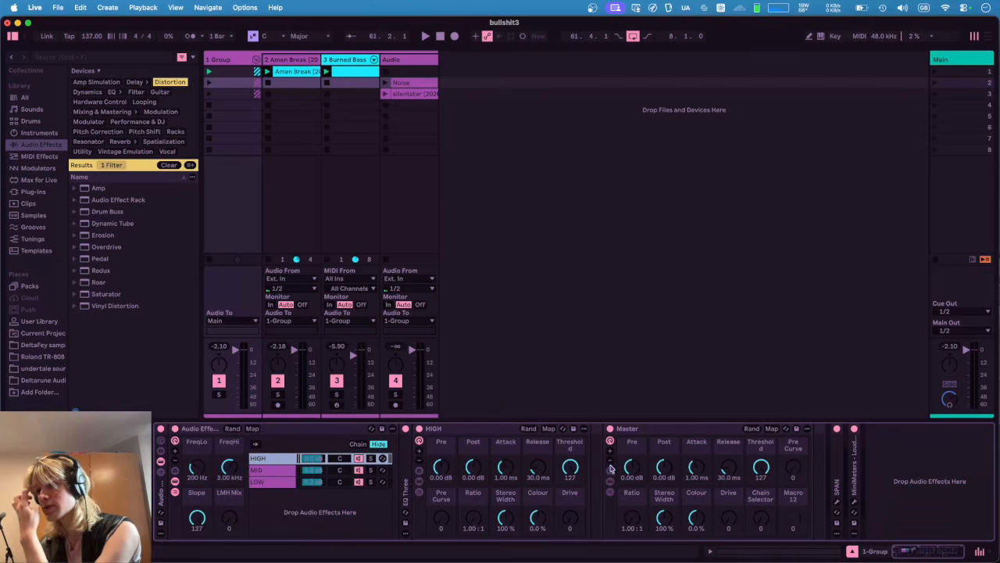
pyautogui.click(610, 483)
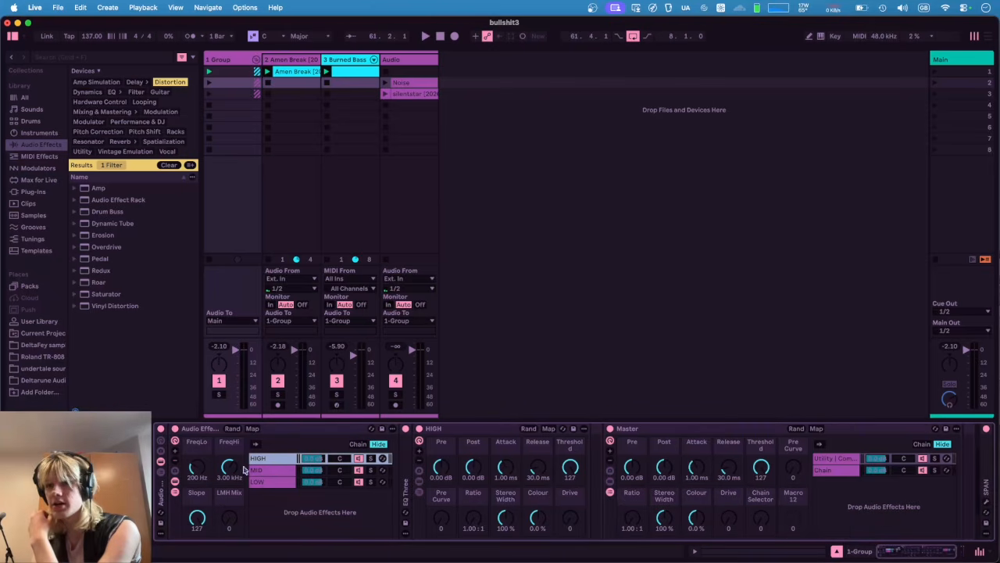
pyautogui.click(265, 432)
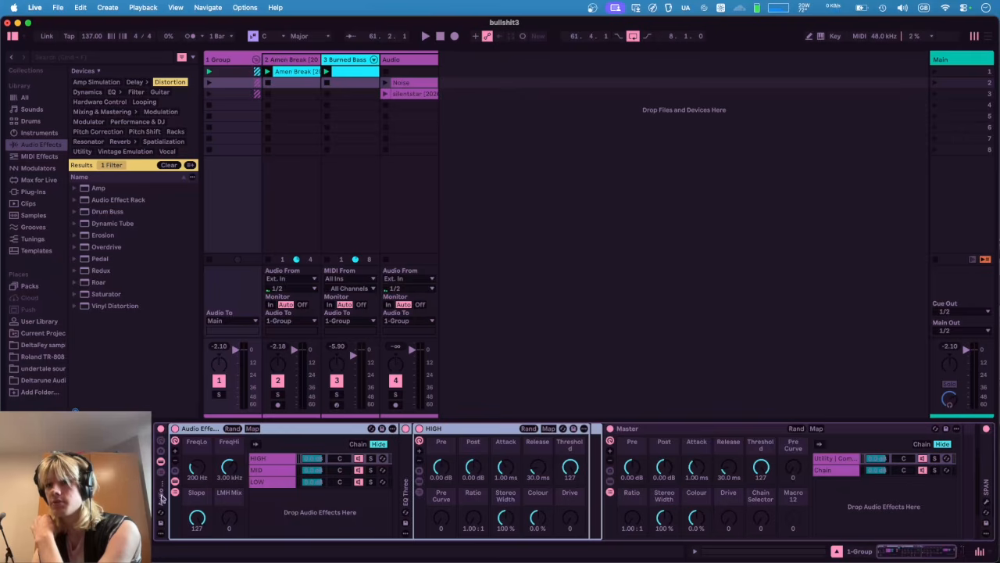
pyautogui.press('super+g')
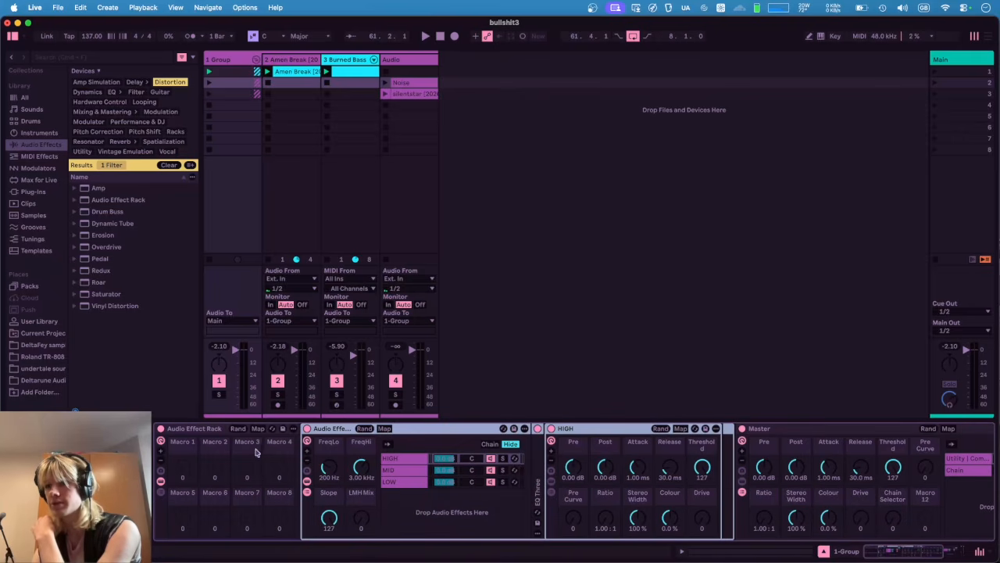
# Step: Map the three-band rack's LMH Mix and the Master rack's Chain Selector to Macro 1 of the outer rack, and check its mappings
pyautogui.rightClick(364, 519)
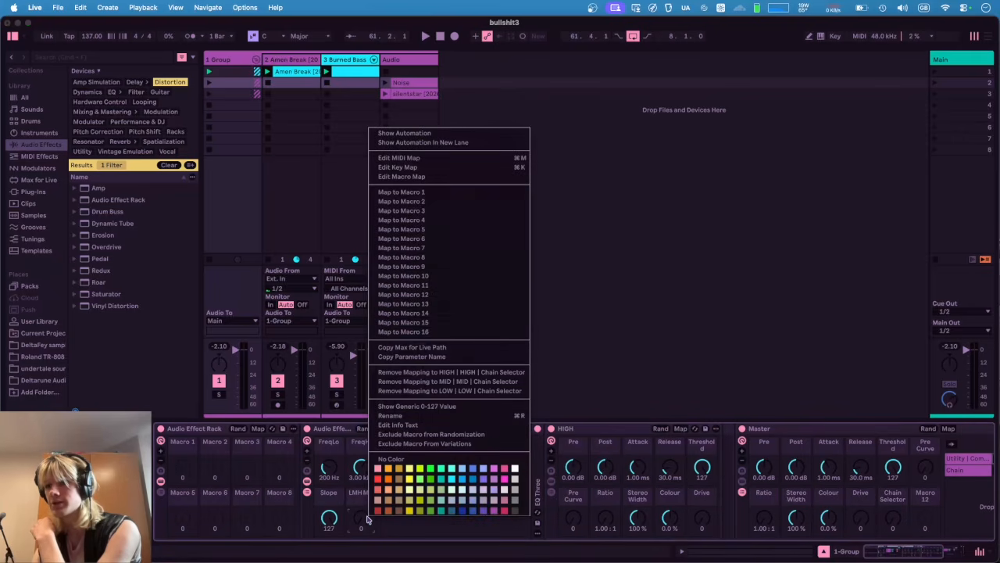
pyautogui.click(426, 194)
pyautogui.hscroll(3, 840, 428)
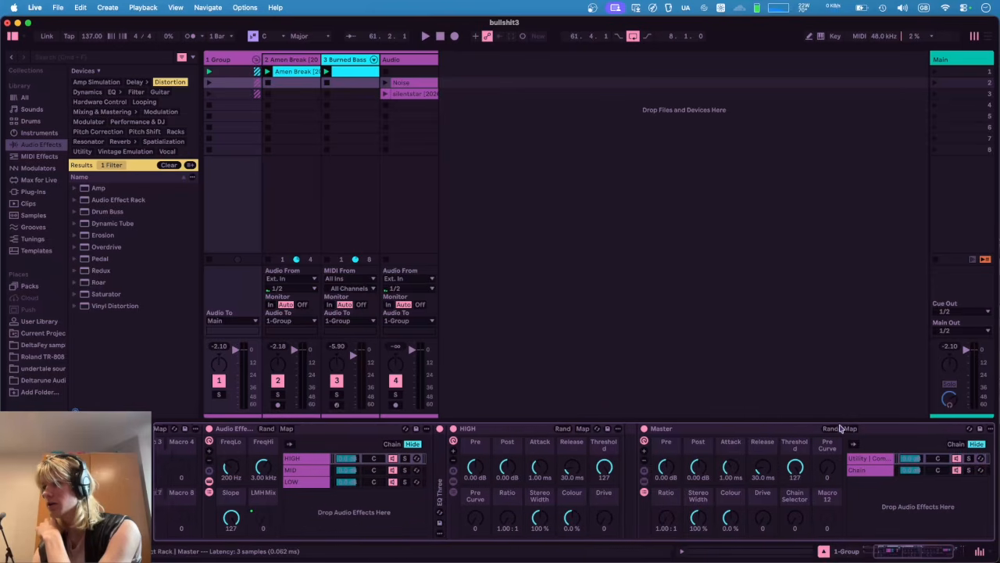
pyautogui.rightClick(792, 515)
pyautogui.click(820, 218)
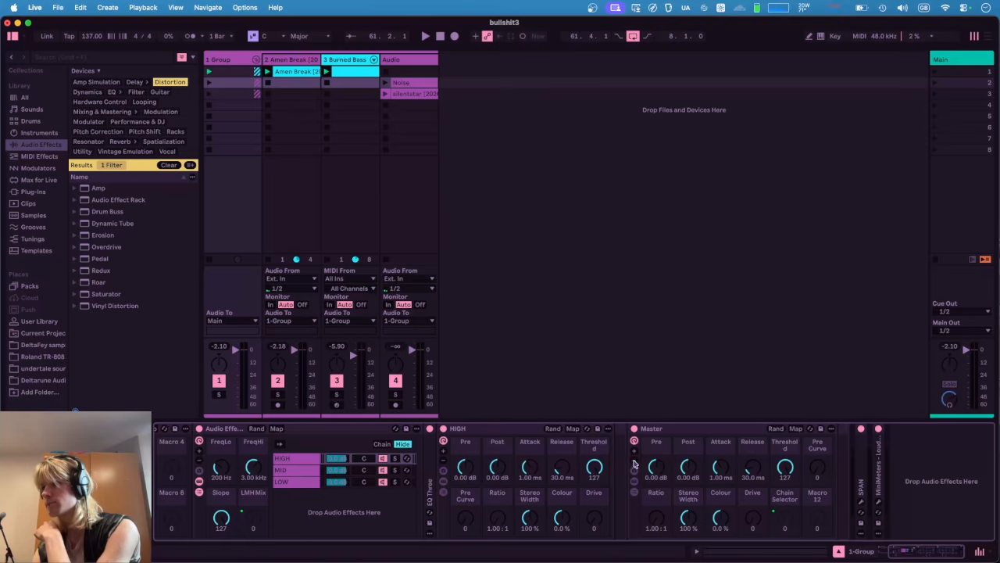
pyautogui.hscroll(-3, 547, 469)
pyautogui.rightClick(184, 469)
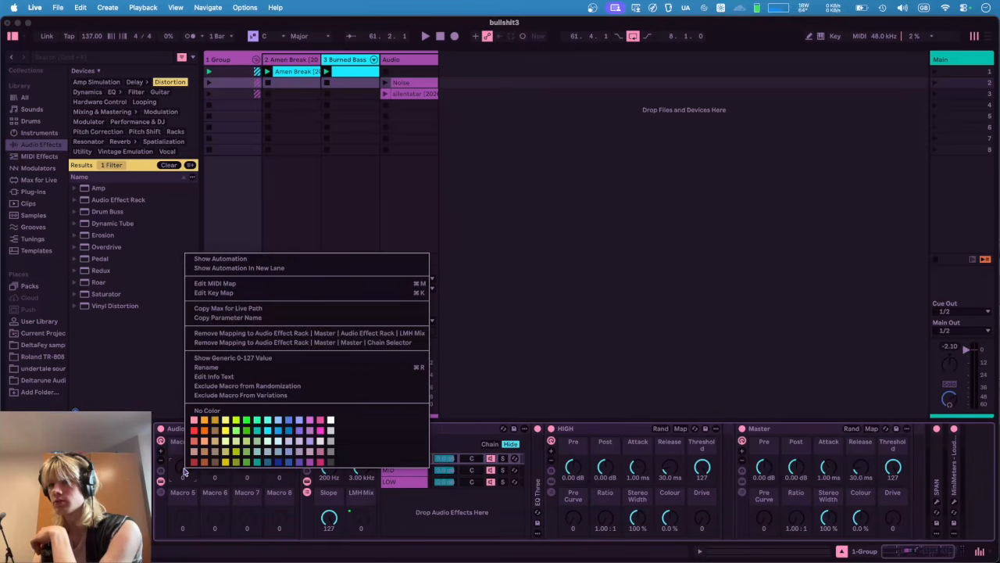
# Step: Reduce the outer rack's visible macros to Macro 1 only
pyautogui.click(166, 464)
pyautogui.click(161, 462)
pyautogui.click(161, 462)
pyautogui.click(161, 462)
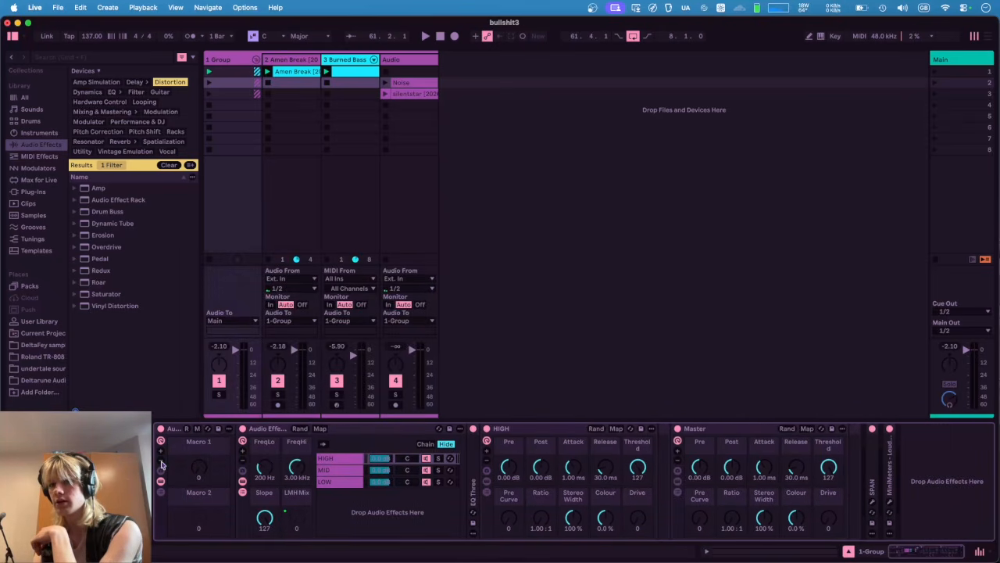
pyautogui.click(161, 462)
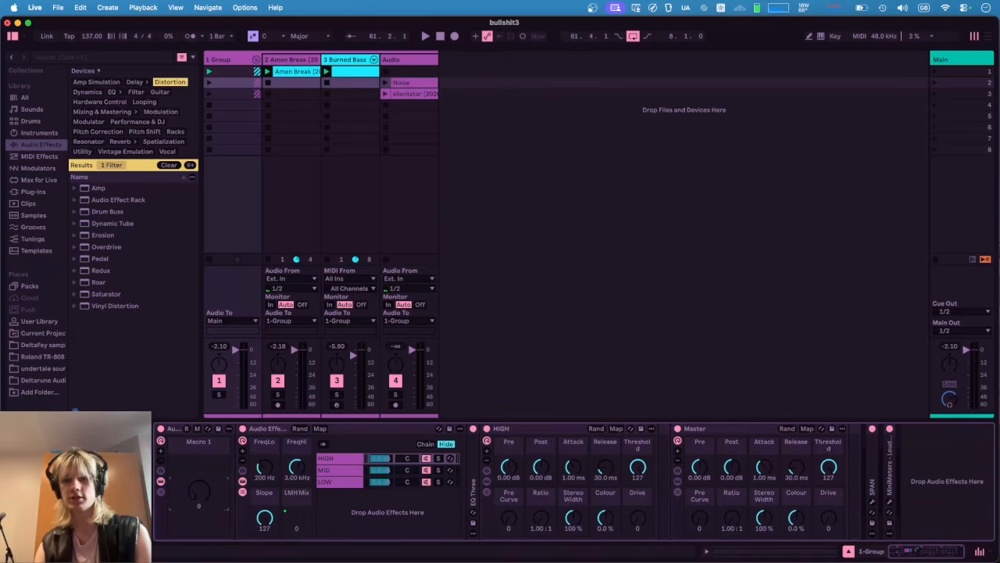
# Step: Collapse the outer rack's nested devices to view Macro 1 alone, and show the devices again
pyautogui.click(161, 482)
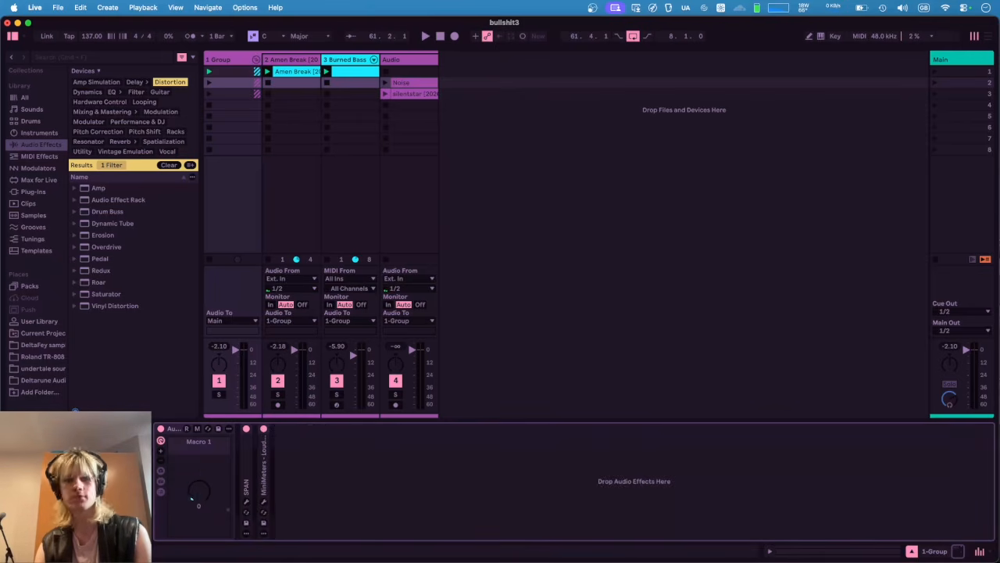
pyautogui.moveTo(201, 487)
pyautogui.mouseDown()
pyautogui.moveTo(201, 434)
pyautogui.moveTo(200, 488)
pyautogui.mouseUp()
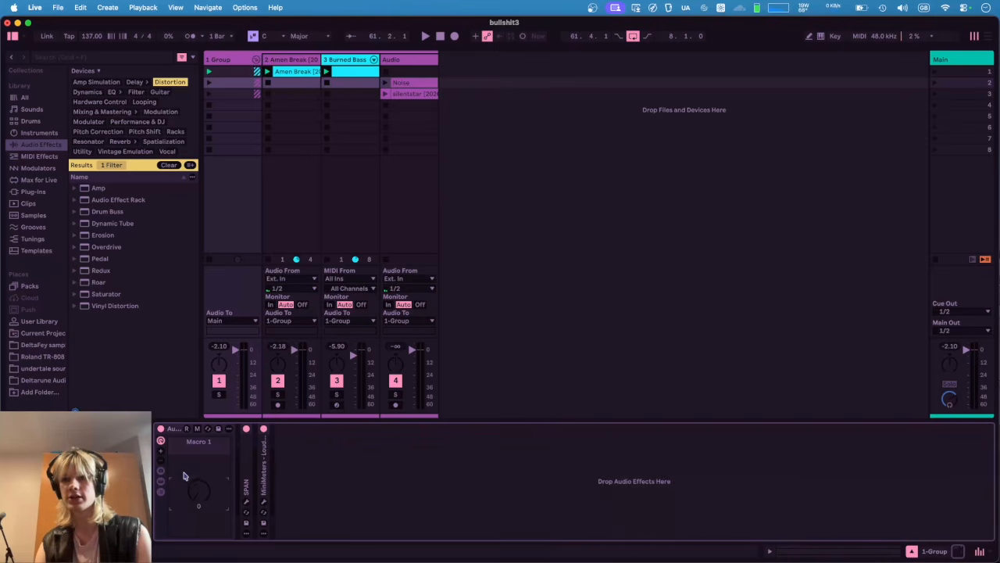
pyautogui.click(161, 482)
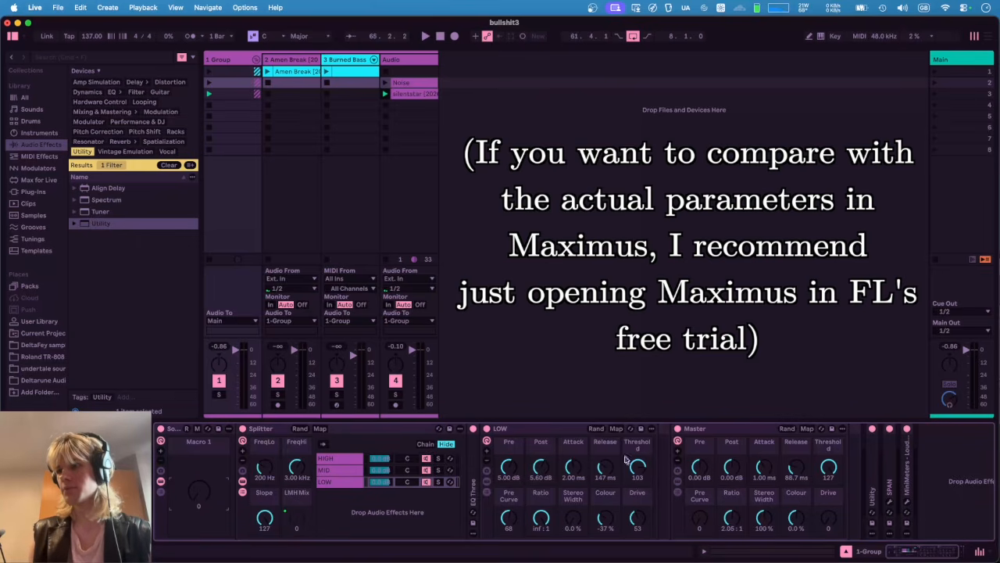
# Step: View the MID and HIGH chains, and play the first group scene while sweeping Macro 1 to 127 and back to 0
pyautogui.click(329, 471)
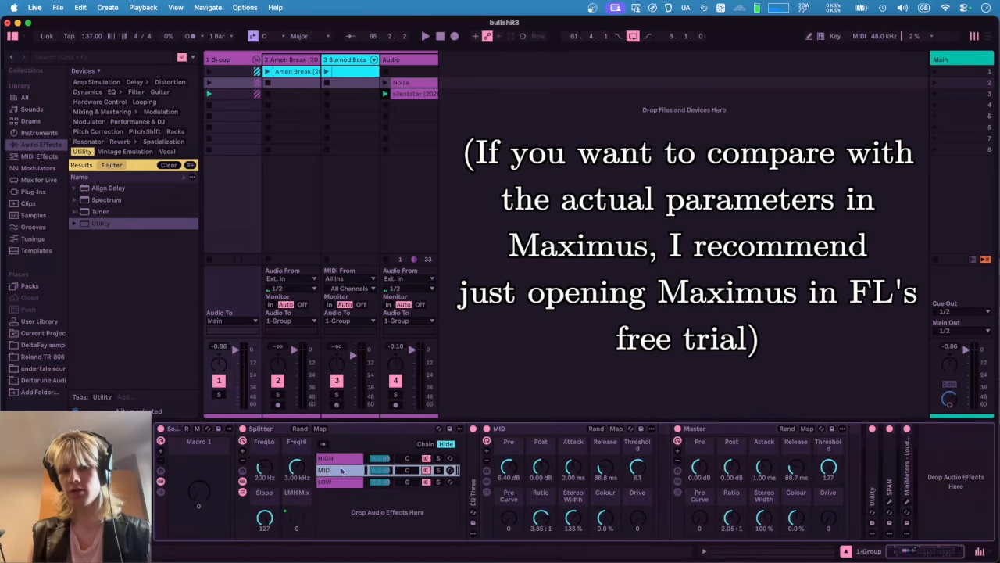
pyautogui.click(339, 459)
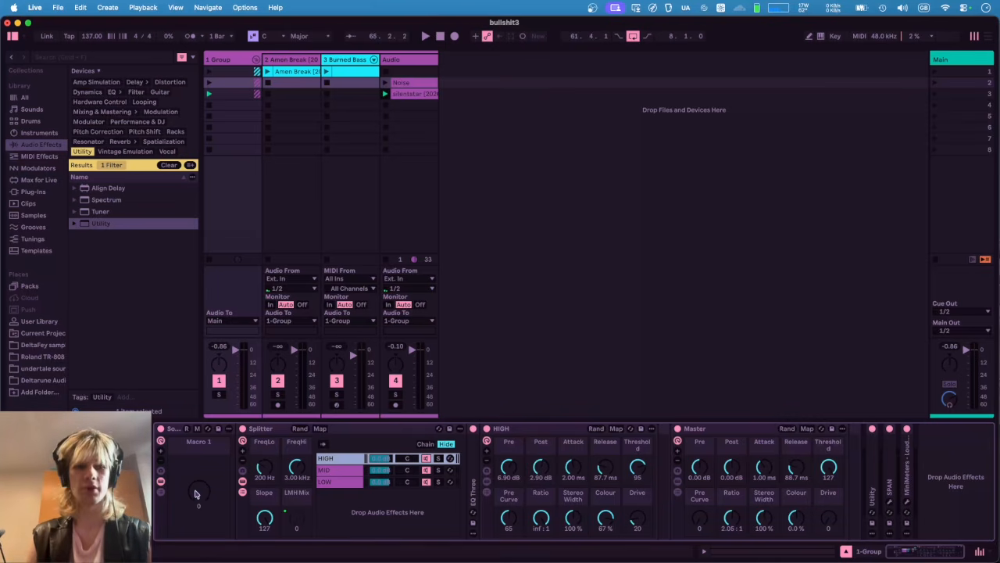
pyautogui.press('space')
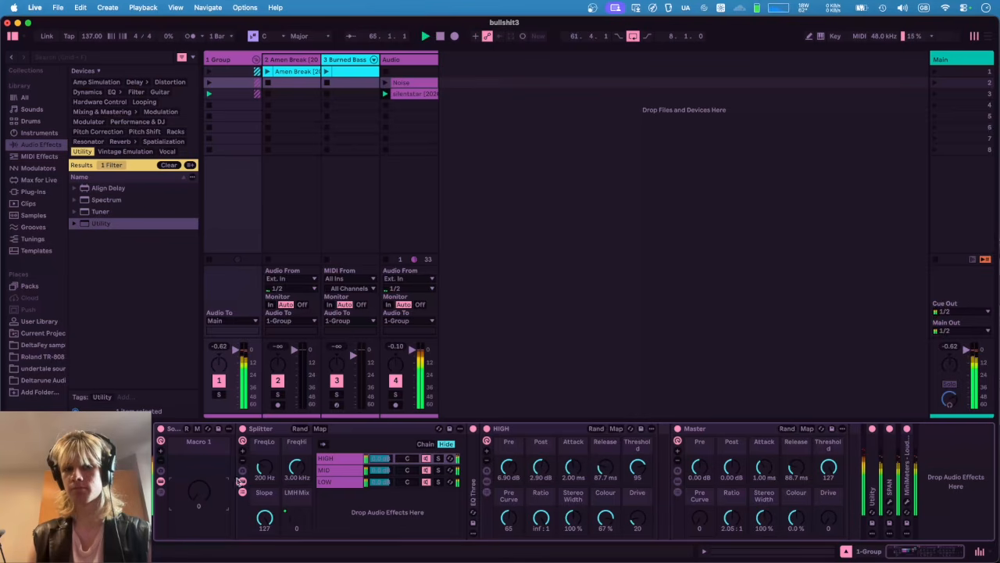
pyautogui.click(210, 71)
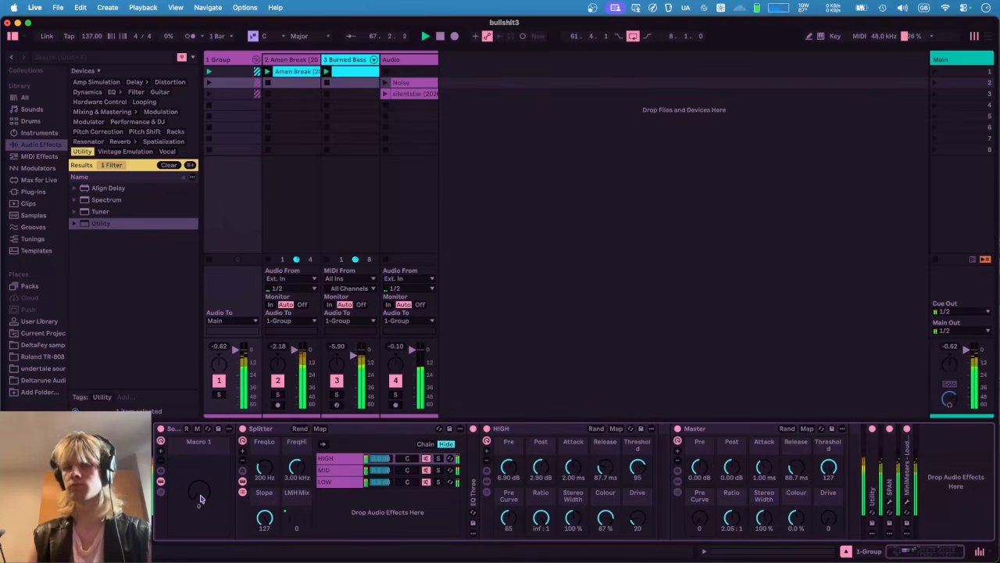
pyautogui.moveTo(200, 498); pyautogui.dragTo(200, 422)
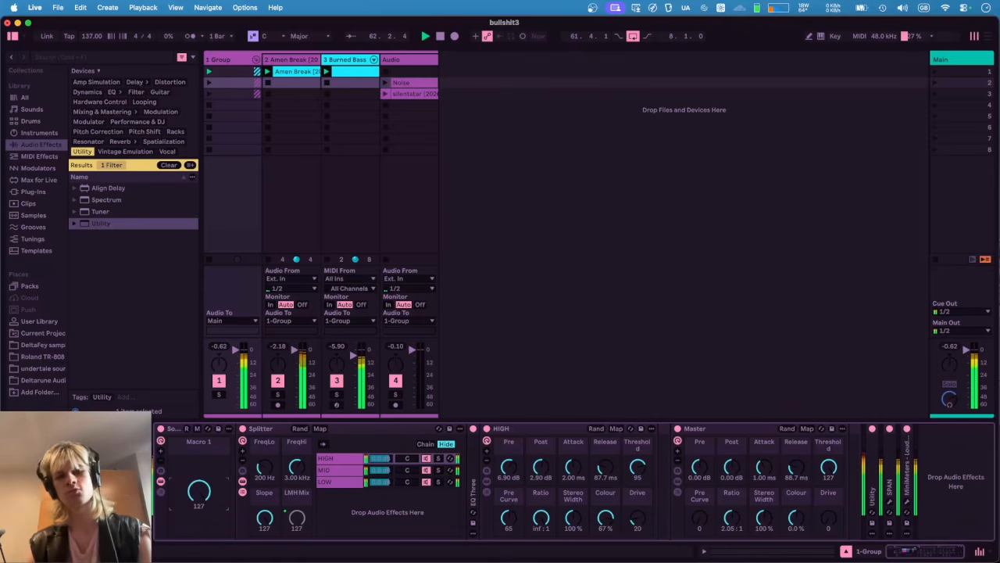
pyautogui.moveTo(200, 491); pyautogui.dragTo(200, 553)
pyautogui.press('space')
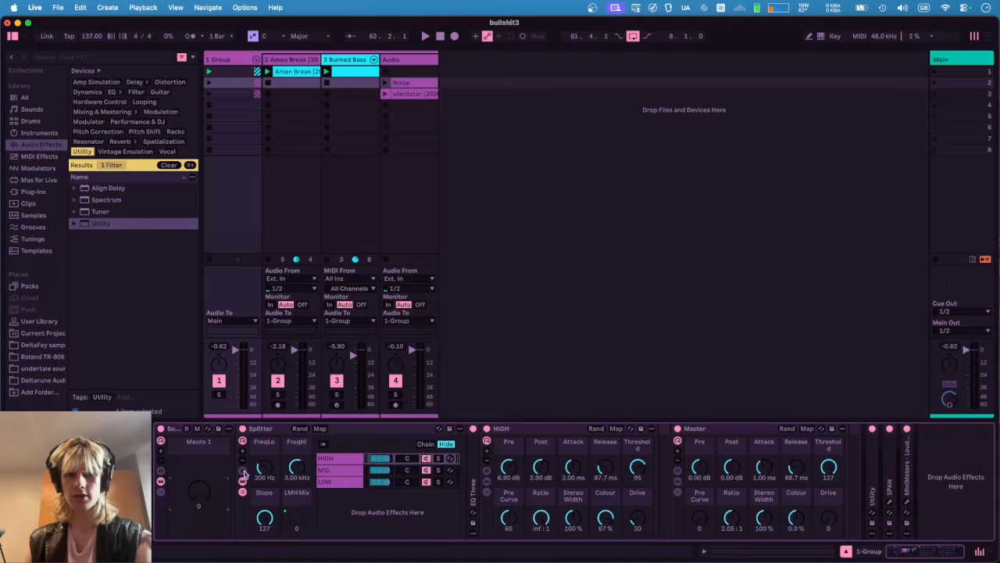
# Step: Show the macro variations on the Splitter rack, the HIGH, MID and LOW band racks and the Master rack
pyautogui.click(243, 473)
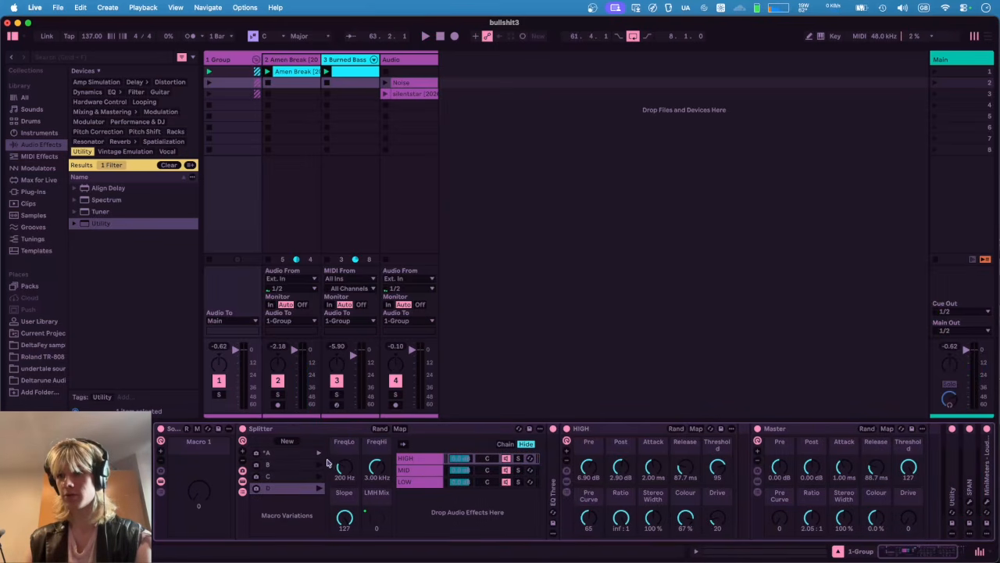
pyautogui.click(567, 470)
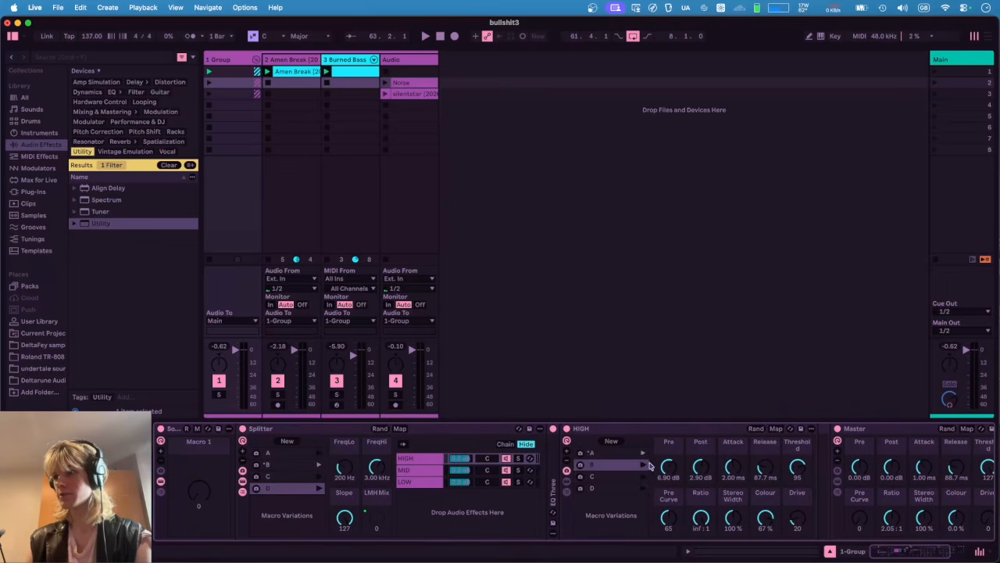
pyautogui.click(434, 471)
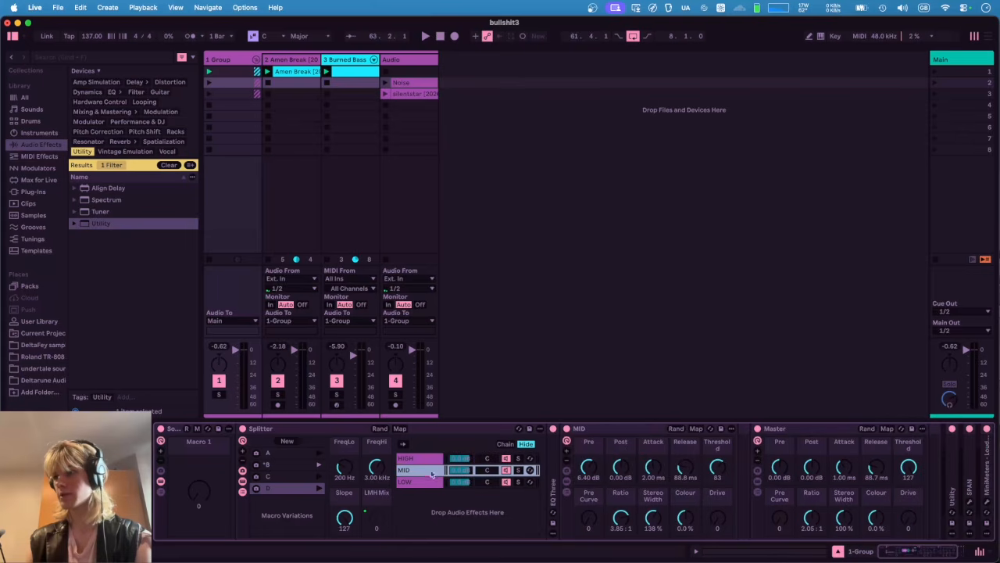
pyautogui.click(566, 471)
pyautogui.click(428, 483)
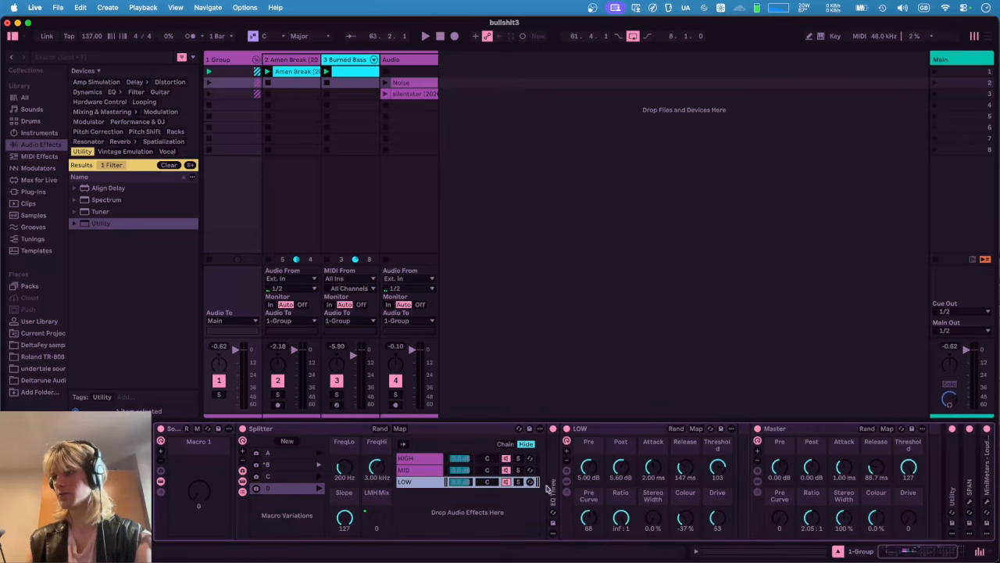
pyautogui.click(567, 471)
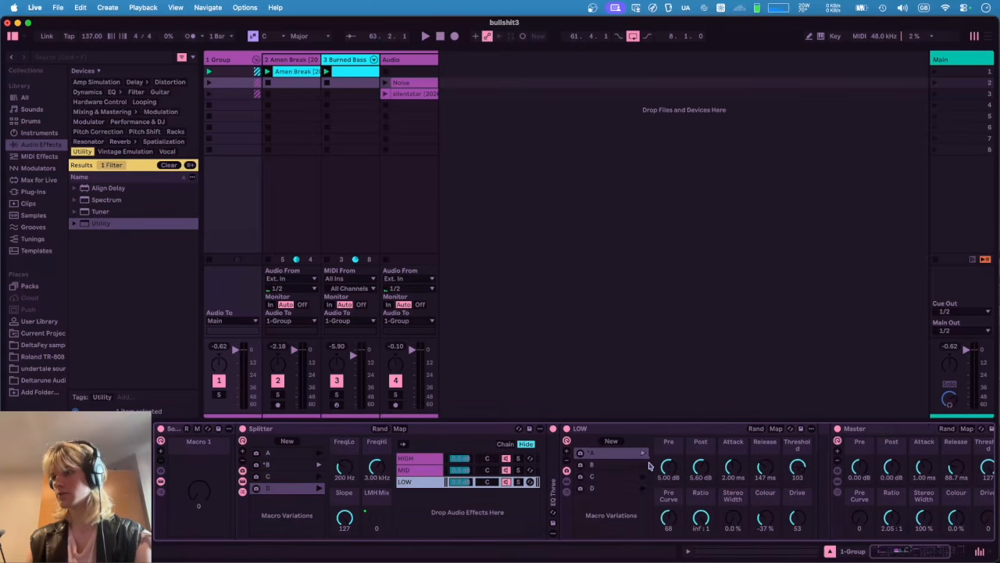
pyautogui.click(837, 472)
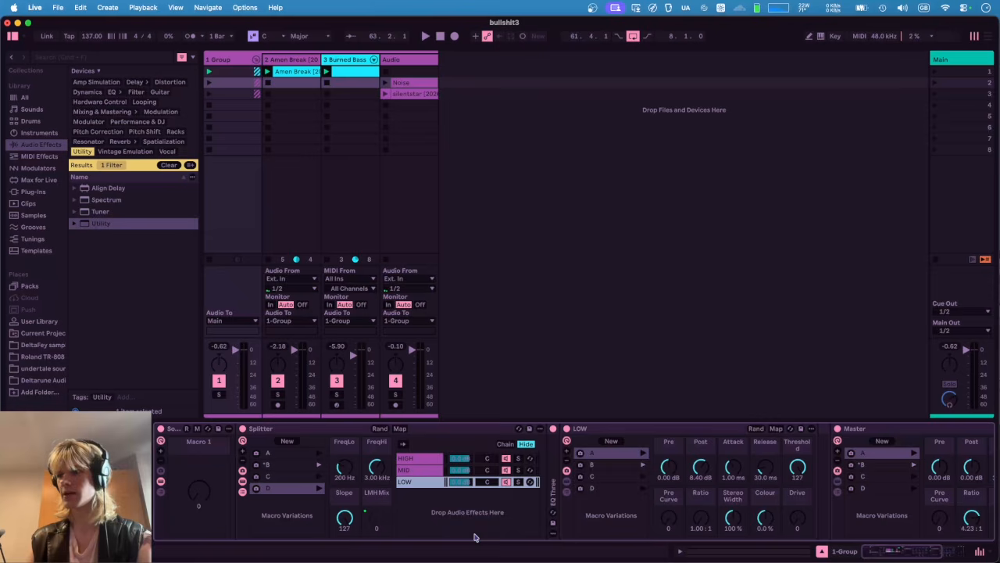
# Step: Compare the macro settings and selected variations of the HIGH, MID and LOW band racks
pyautogui.click(426, 472)
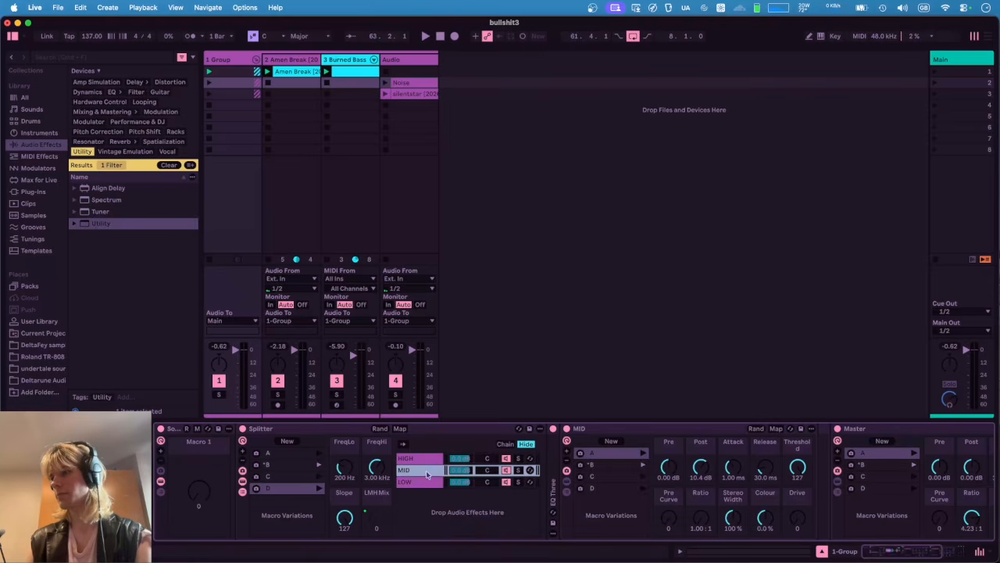
pyautogui.click(428, 482)
pyautogui.click(432, 461)
pyautogui.click(430, 473)
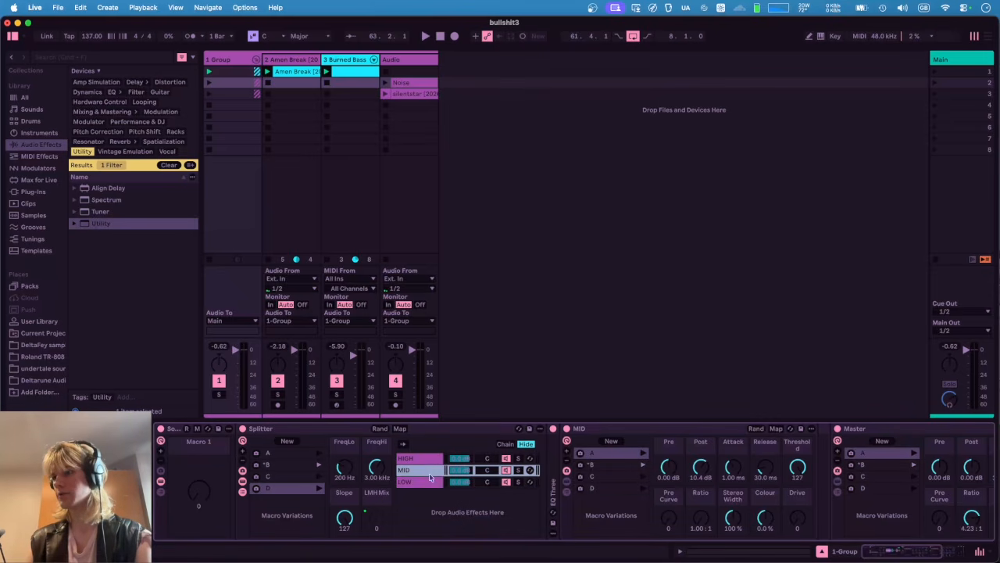
pyautogui.click(429, 482)
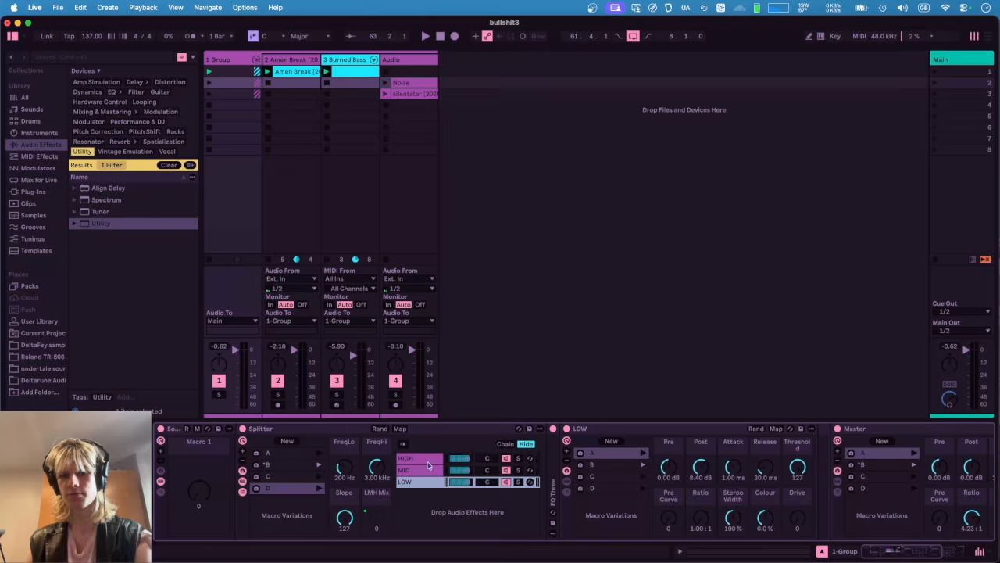
pyautogui.click(427, 460)
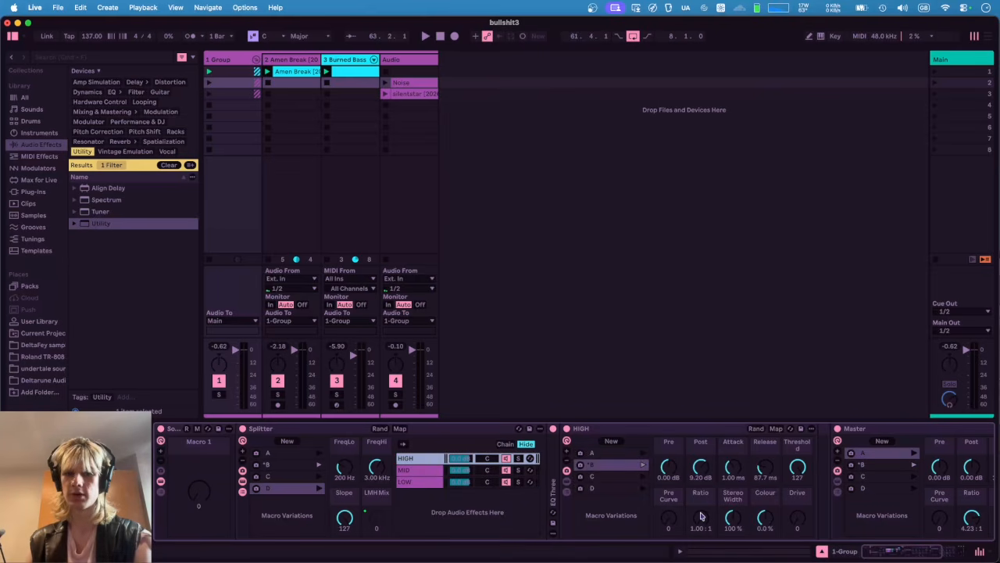
pyautogui.click(424, 470)
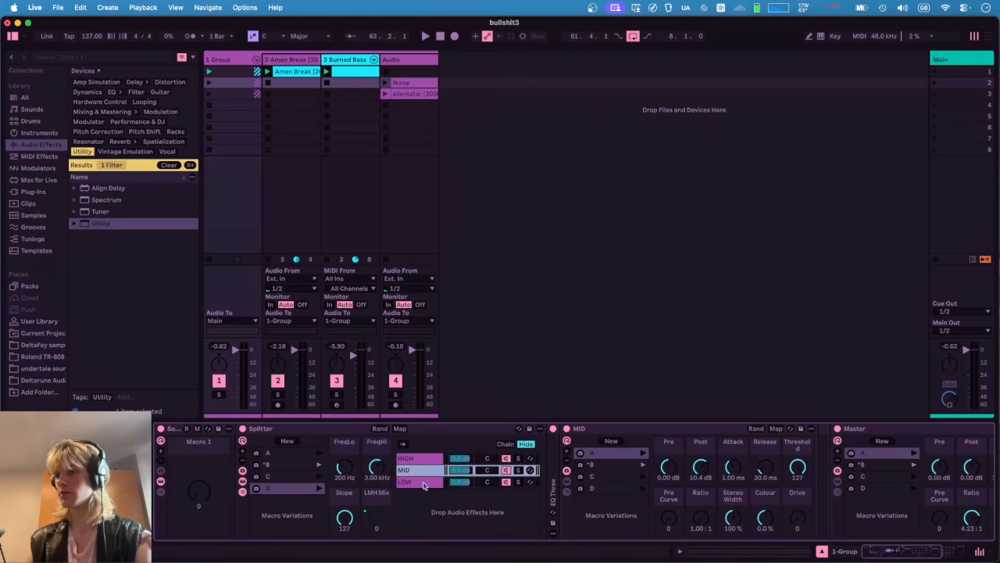
pyautogui.click(425, 483)
pyautogui.click(426, 472)
pyautogui.click(425, 462)
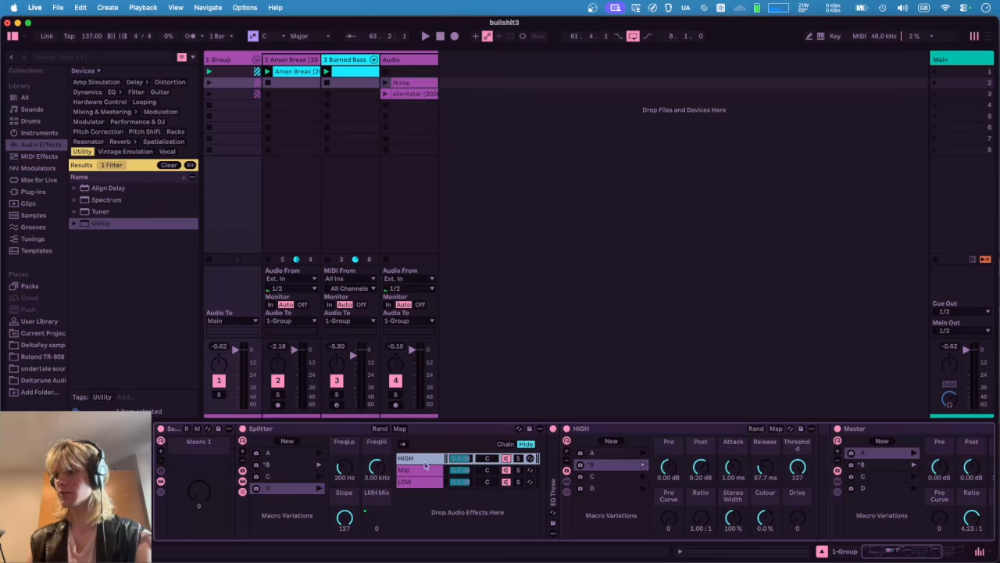
pyautogui.click(424, 472)
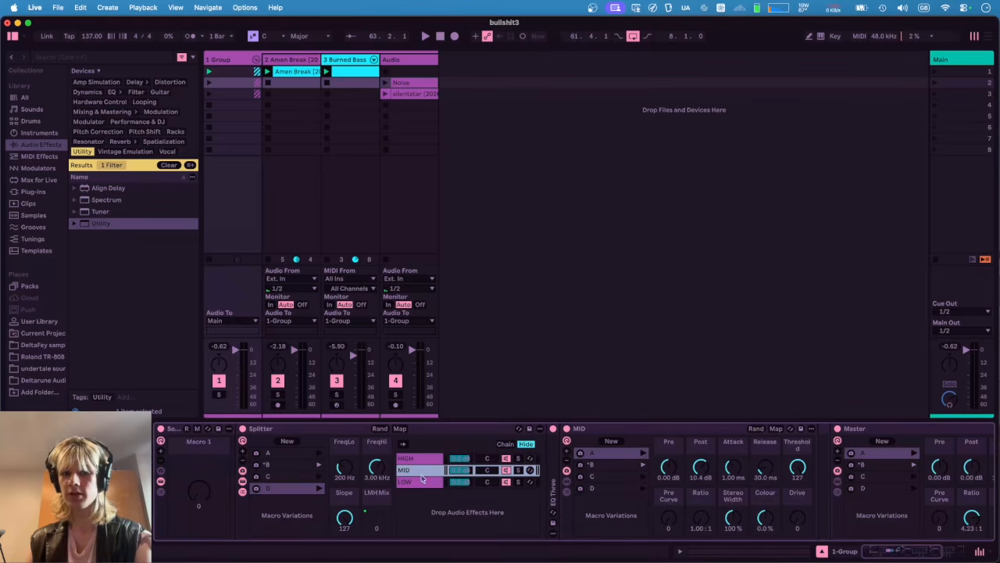
pyautogui.click(425, 482)
pyautogui.click(423, 470)
pyautogui.click(425, 461)
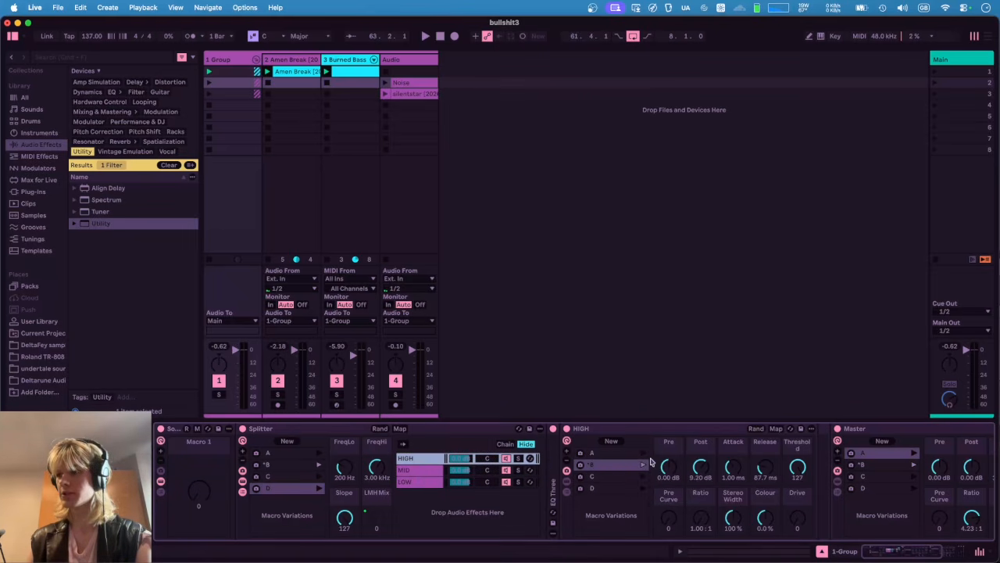
pyautogui.click(419, 473)
pyautogui.click(419, 483)
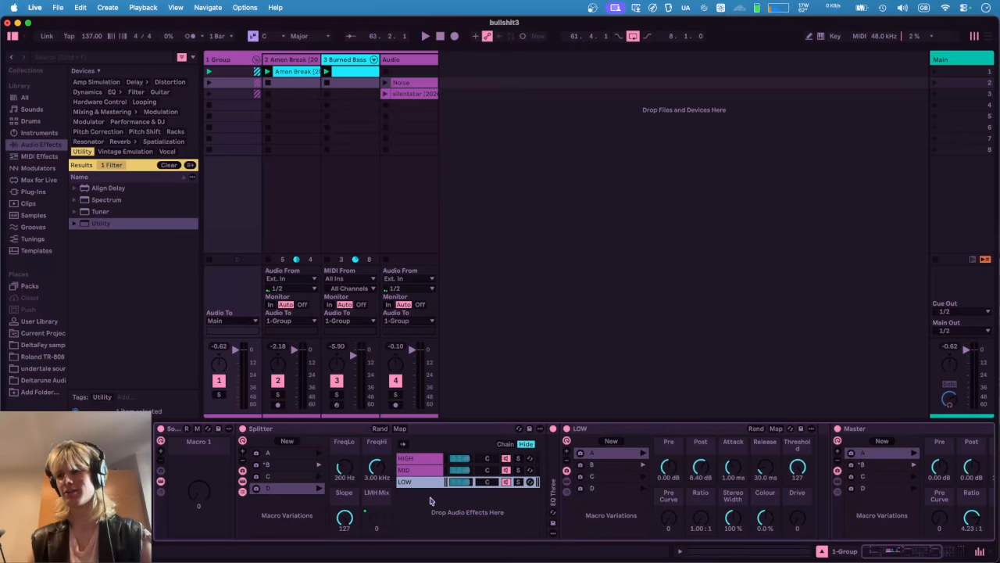
# Step: Examine the Master rack's macros, and audition the group while adjusting Macro 1 on the outer rack
pyautogui.hscroll(3, 429, 514)
pyautogui.hscroll(4, 429, 514)
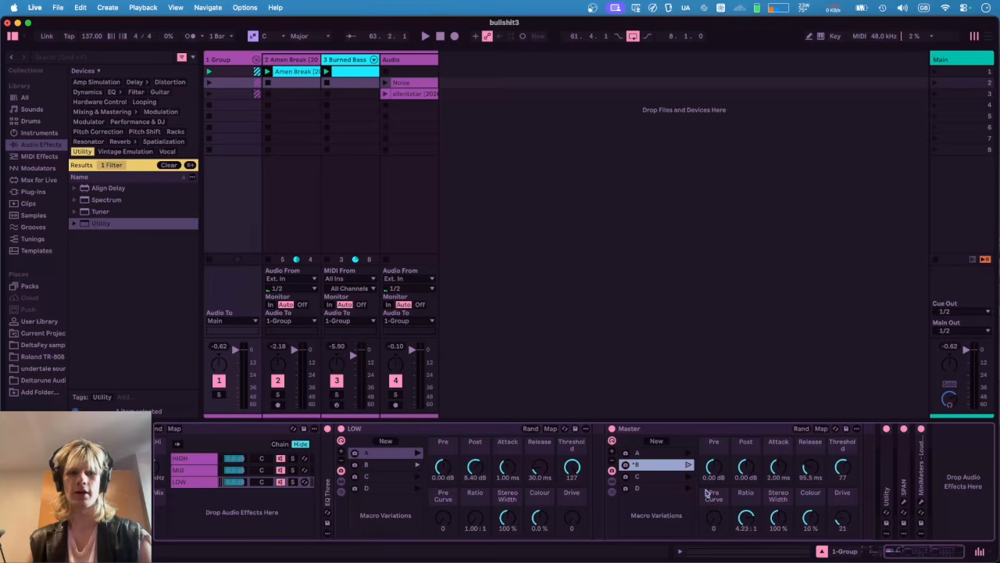
pyautogui.hscroll(-5, 213, 486)
pyautogui.press('space')
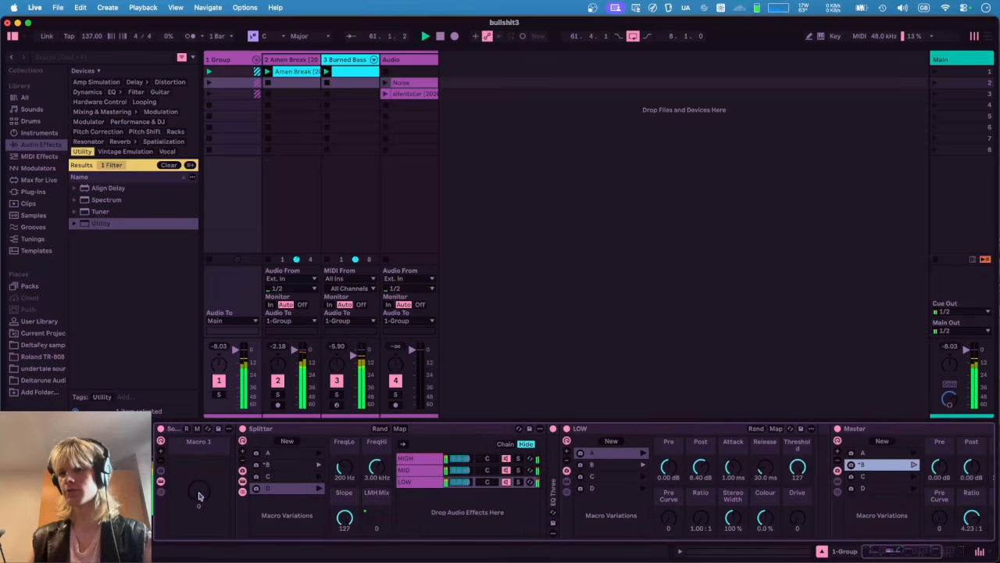
pyautogui.moveTo(197, 492)
pyautogui.mouseDown()
pyautogui.moveTo(197, 393)
pyautogui.moveTo(200, 496)
pyautogui.mouseUp()
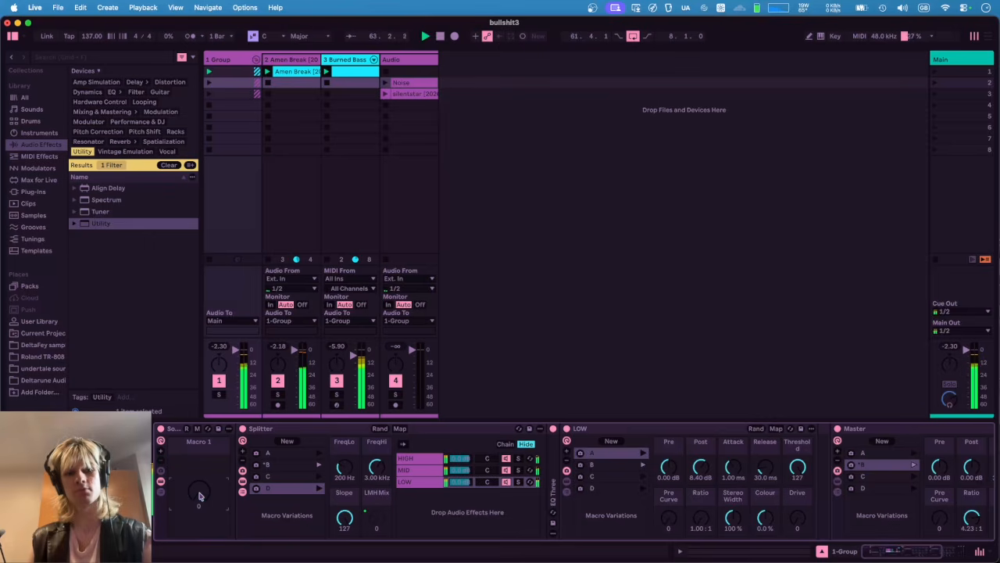
pyautogui.press('space')
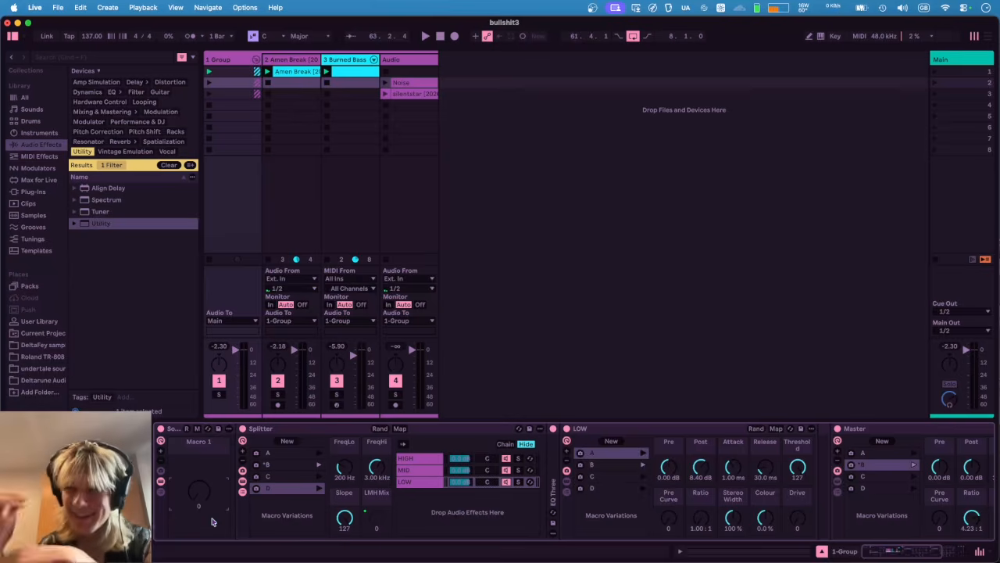
# Step: Review the macro settings of the Splitter's HIGH, MID and LOW band racks, and view the Master rack's macros
pyautogui.click(278, 432)
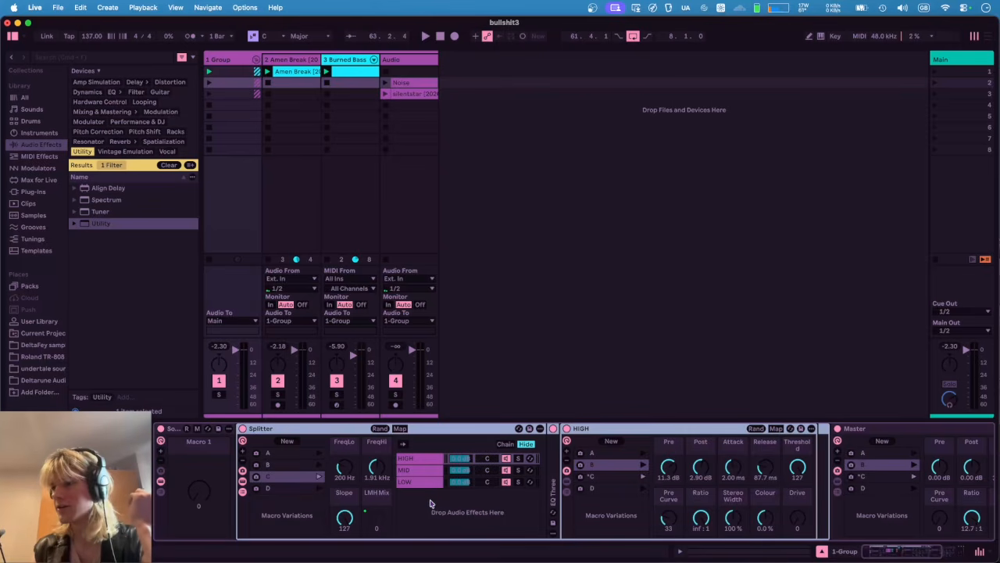
pyautogui.hscroll(3, 430, 503)
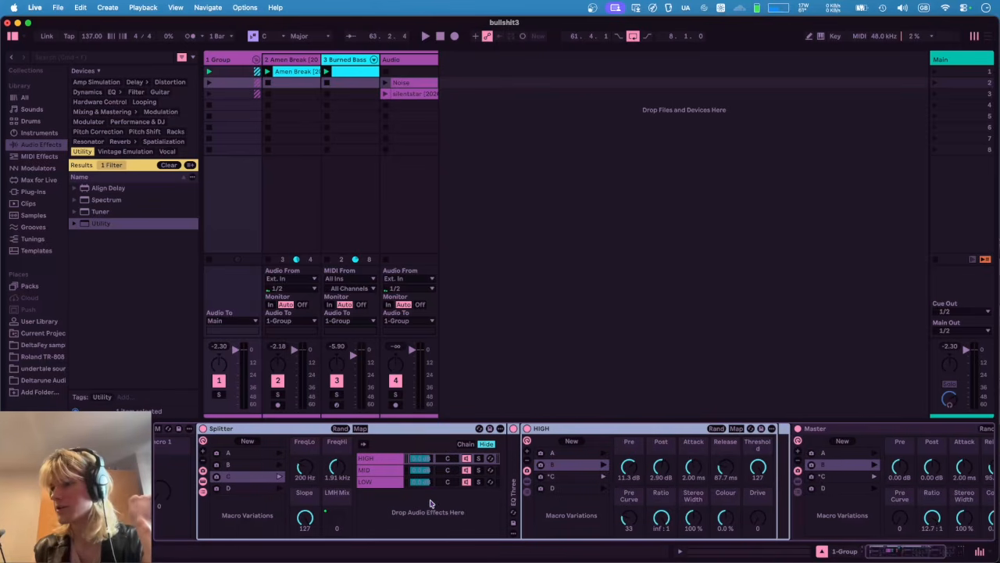
pyautogui.click(554, 453)
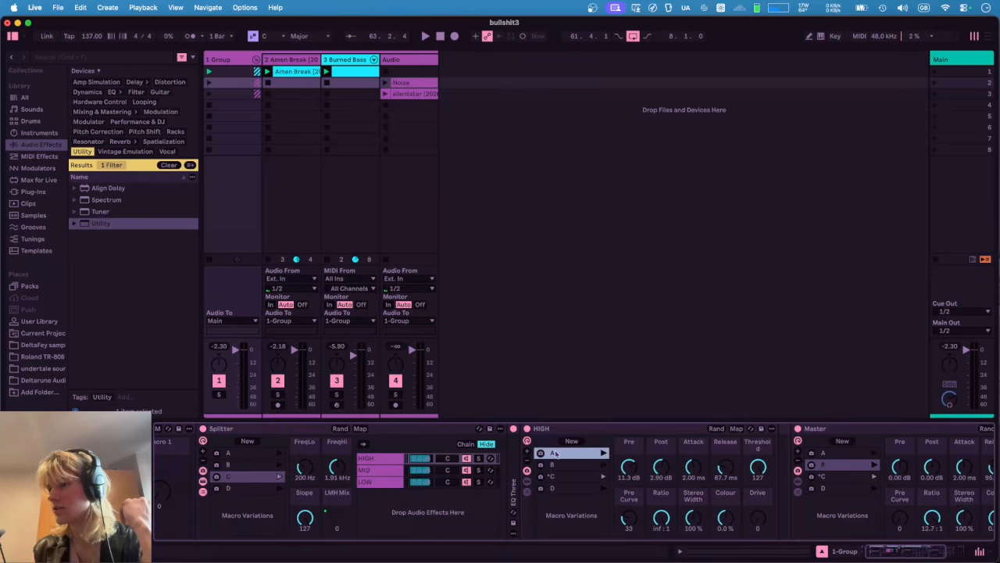
pyautogui.click(383, 470)
pyautogui.click(389, 483)
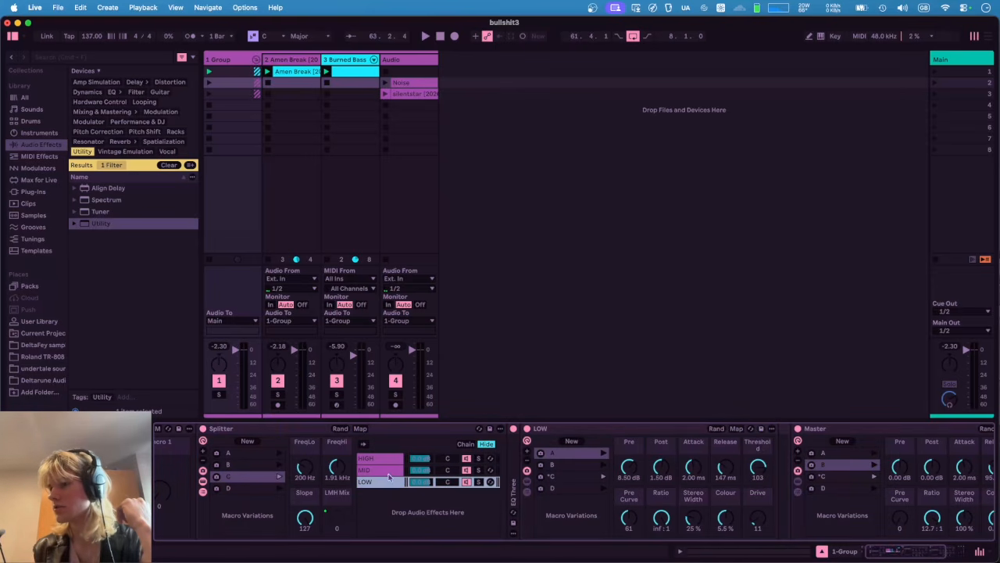
pyautogui.click(390, 470)
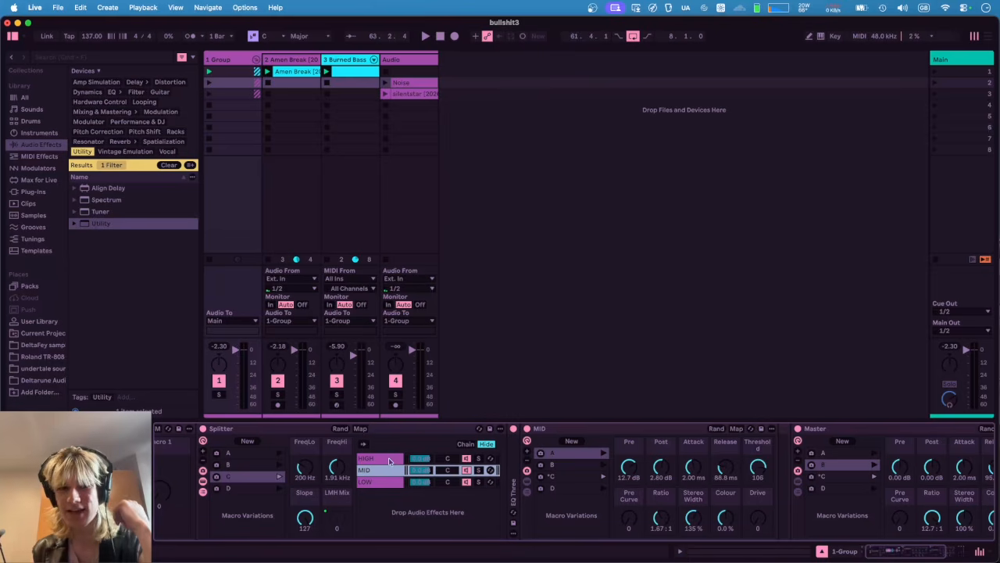
pyautogui.click(389, 458)
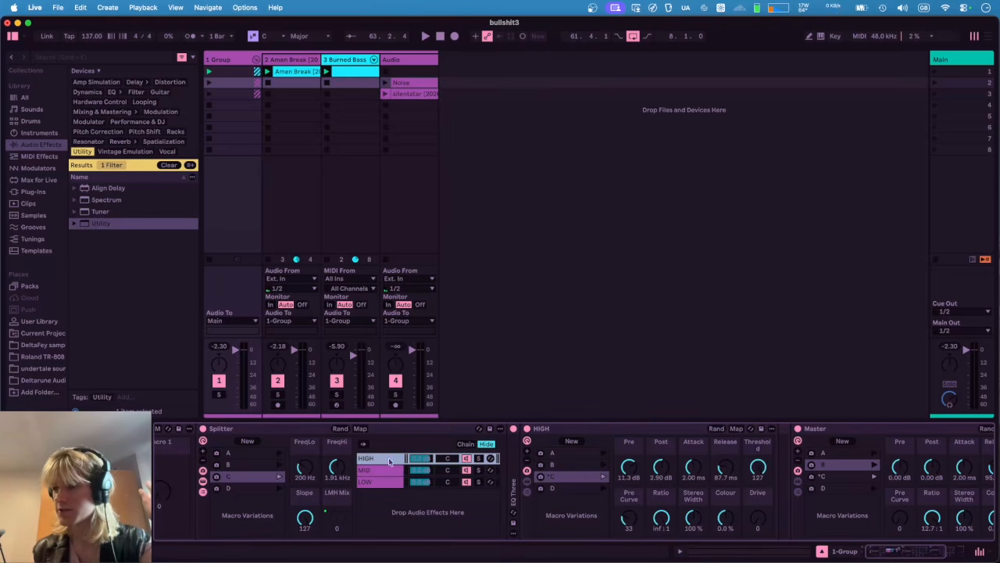
pyautogui.click(388, 470)
pyautogui.click(389, 482)
pyautogui.hscroll(5, 383, 526)
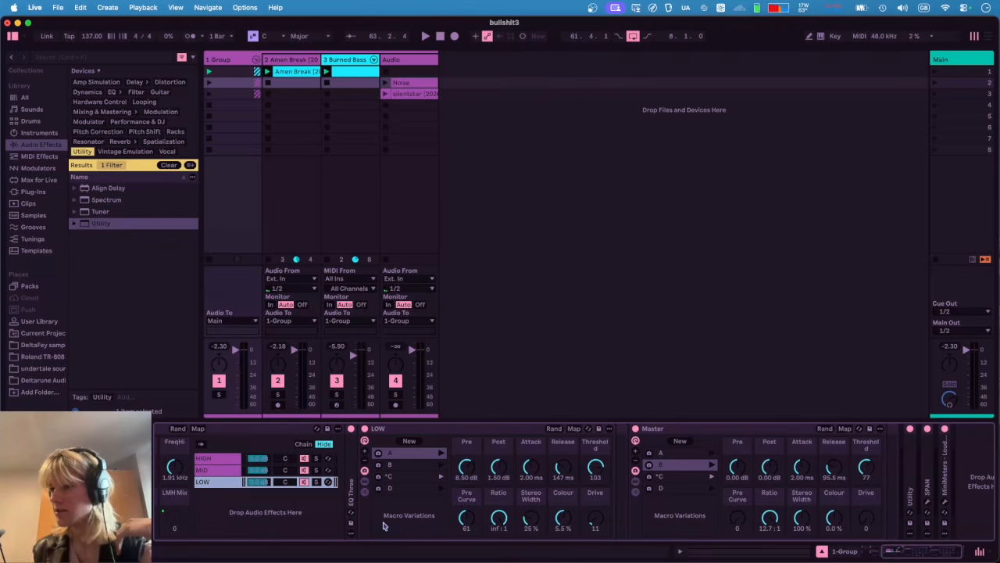
pyautogui.hscroll(1, 383, 526)
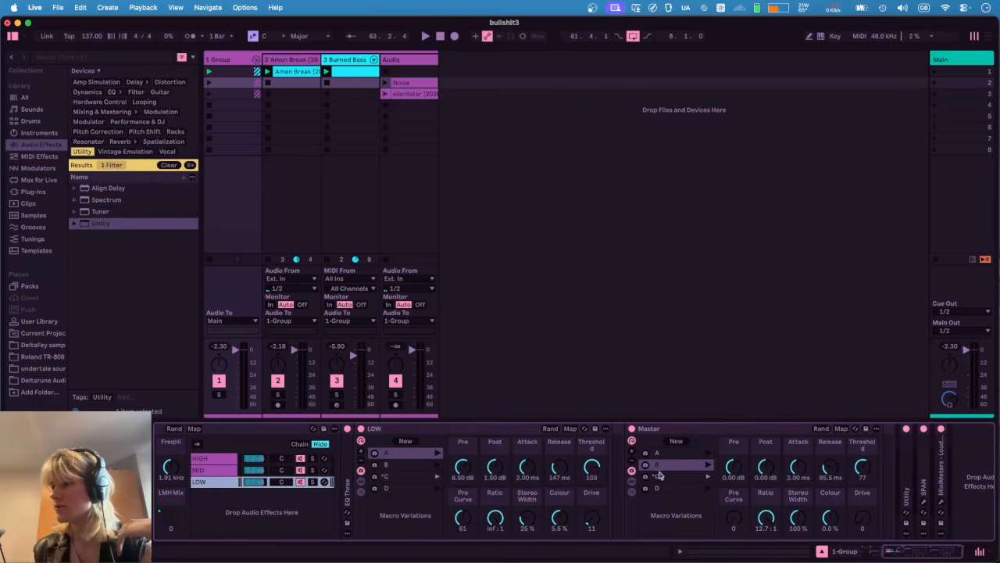
pyautogui.hscroll(-10, 644, 540)
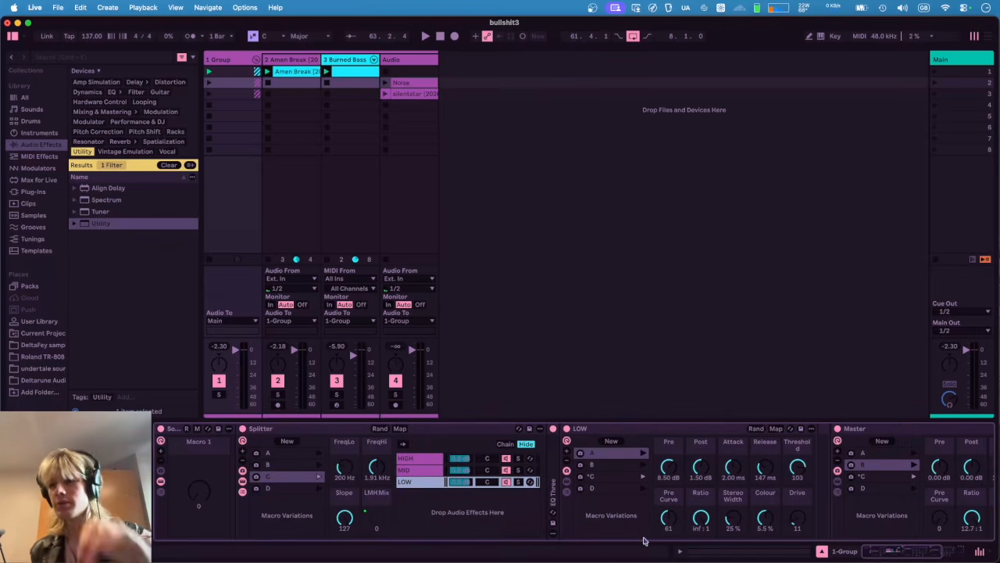
# Step: Audition the group while adjusting Macro 1 on the outer rack, stop playback and undo the last change
pyautogui.press('space')
pyautogui.moveTo(202, 494)
pyautogui.mouseDown()
pyautogui.moveTo(201, 390)
pyautogui.moveTo(202, 500)
pyautogui.mouseUp()
pyautogui.press('space')
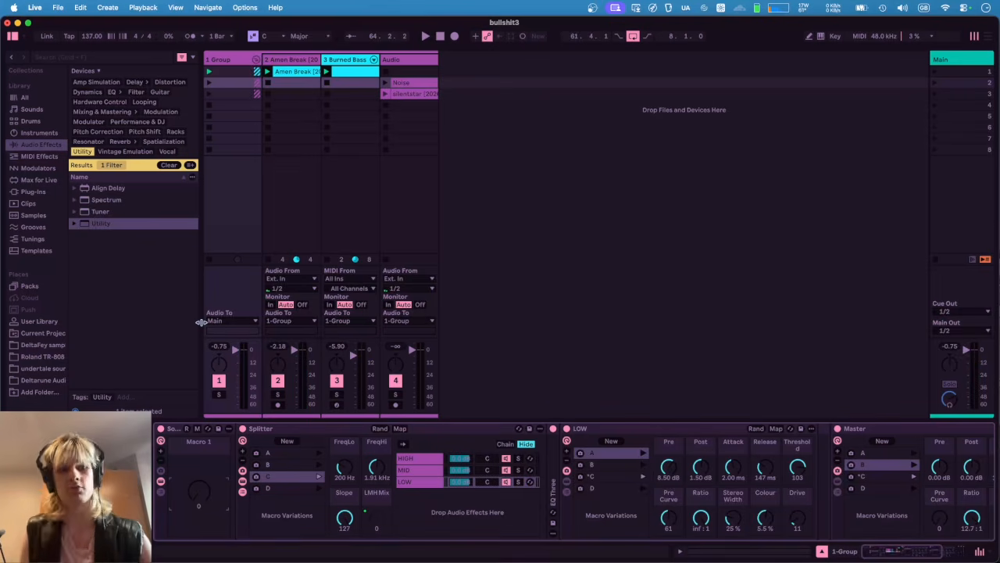
pyautogui.press('super+z')
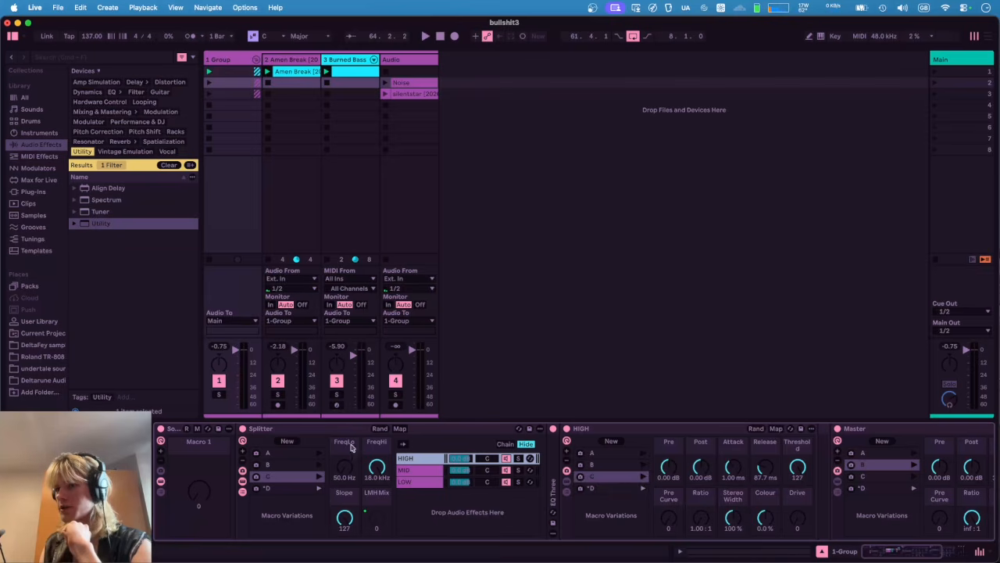
# Step: Examine the MID, LOW and HIGH band racks again, and compare their macros with those of the Master rack
pyautogui.click(417, 469)
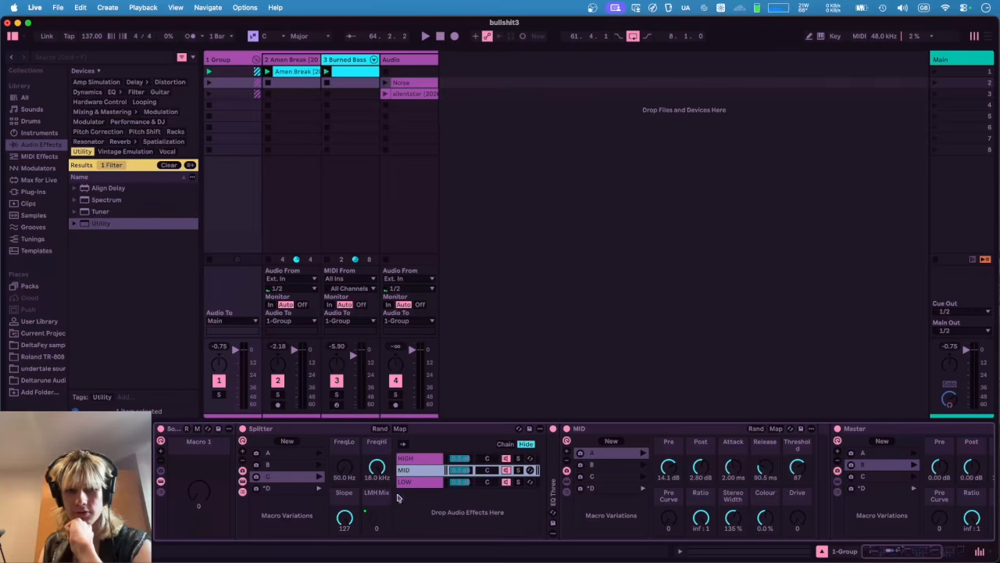
pyautogui.click(423, 485)
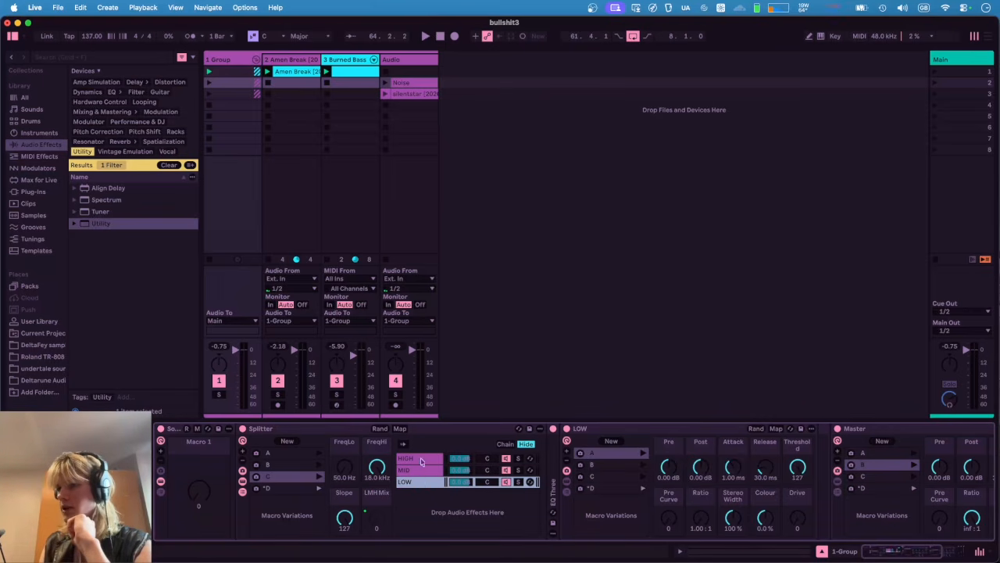
pyautogui.click(421, 459)
pyautogui.click(427, 470)
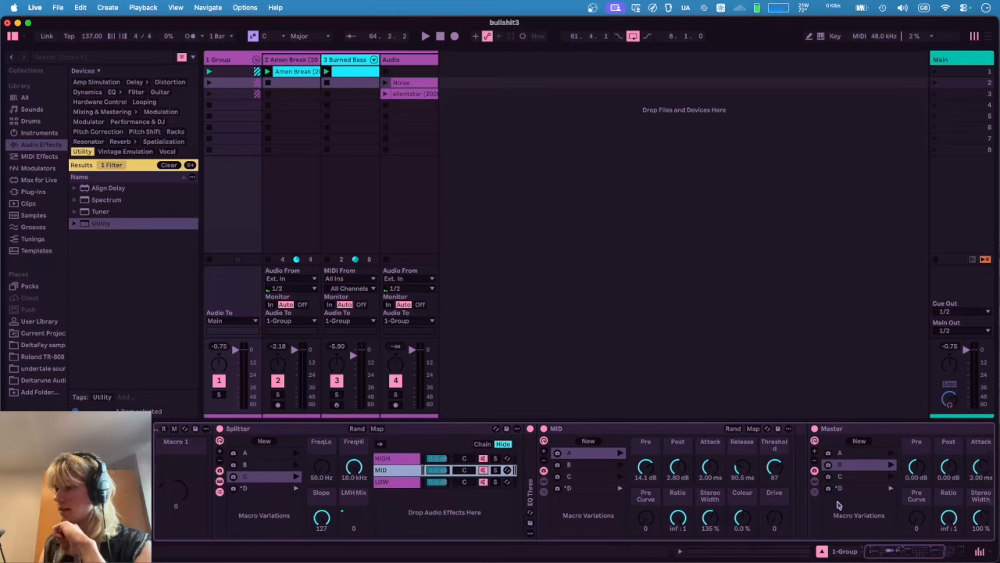
pyautogui.hscroll(5, 702, 471)
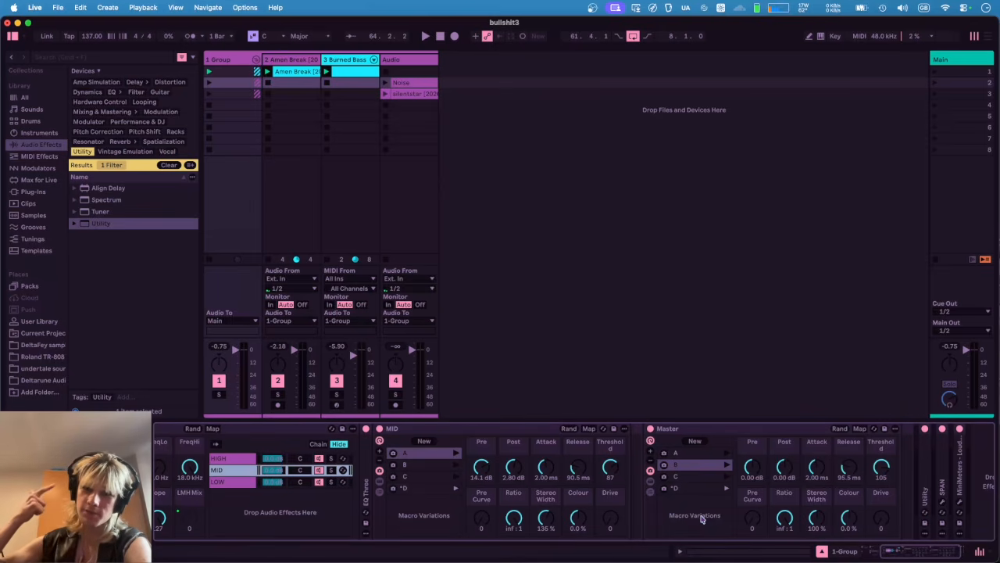
pyautogui.hscroll(-5, 701, 519)
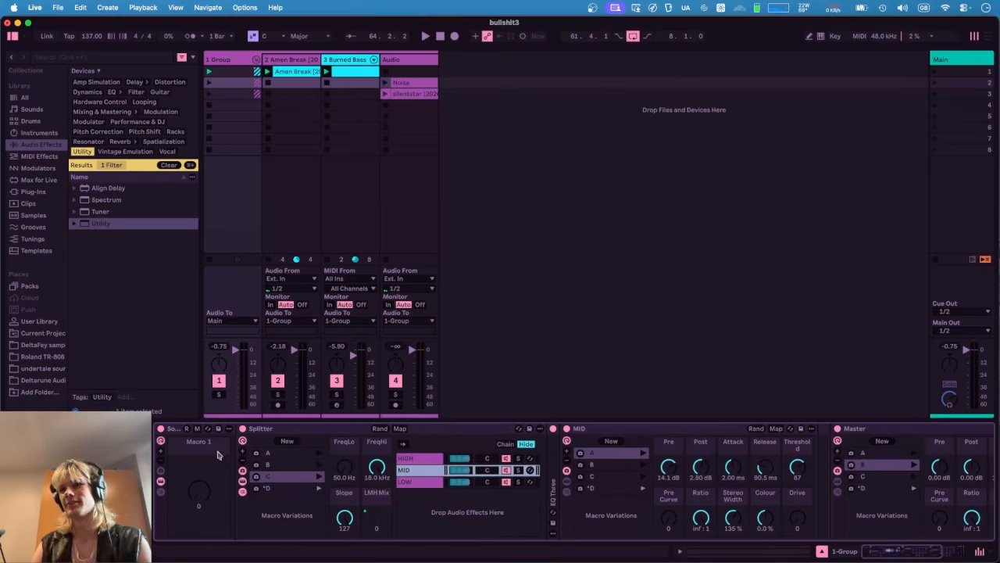
# Step: Launch the group's third scene and sweep the outer rack's Macro 1 to 127 and back to 0 during playback
pyautogui.click(210, 94)
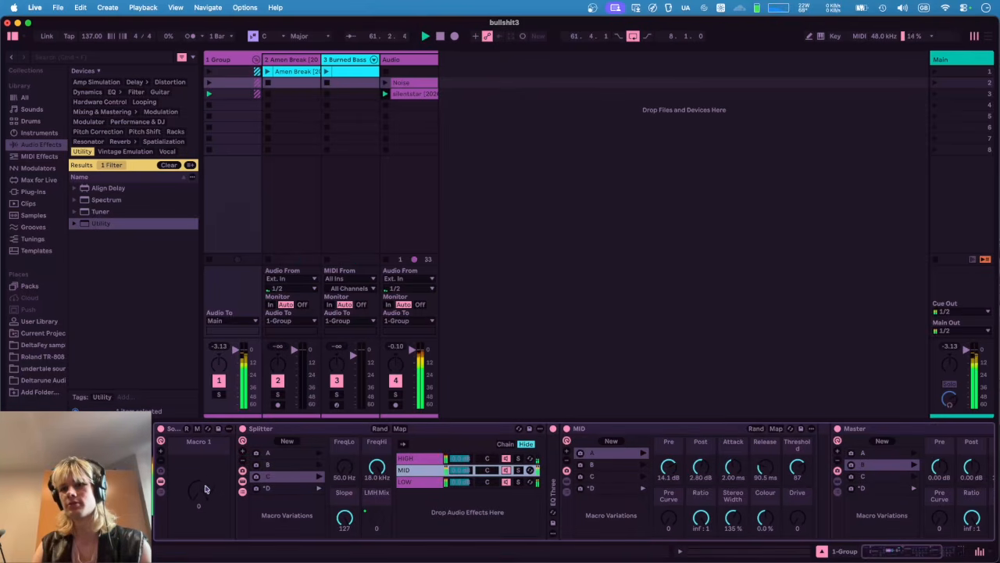
pyautogui.moveTo(199, 490); pyautogui.dragTo(199, 398)
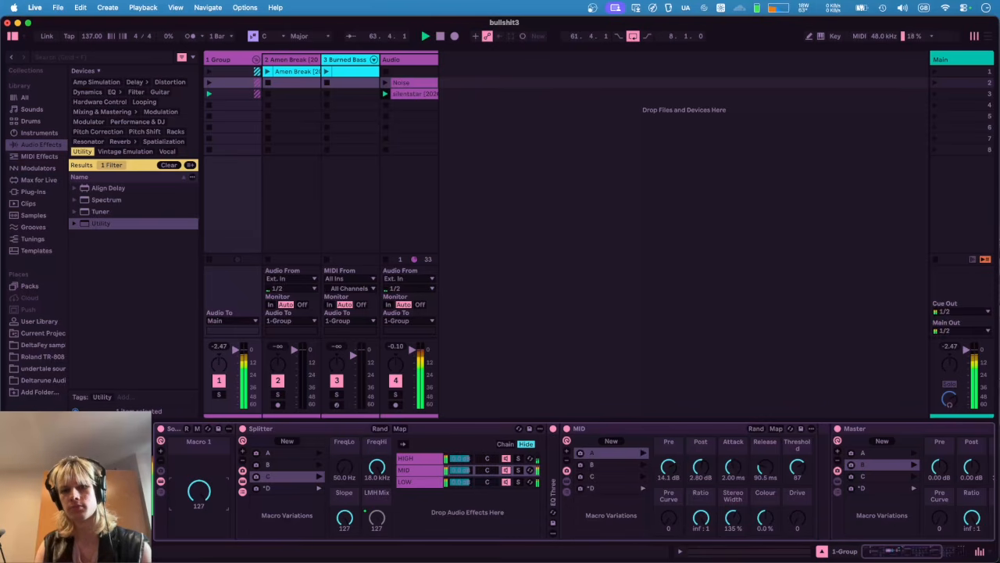
pyautogui.moveTo(199, 491); pyautogui.dragTo(200, 562)
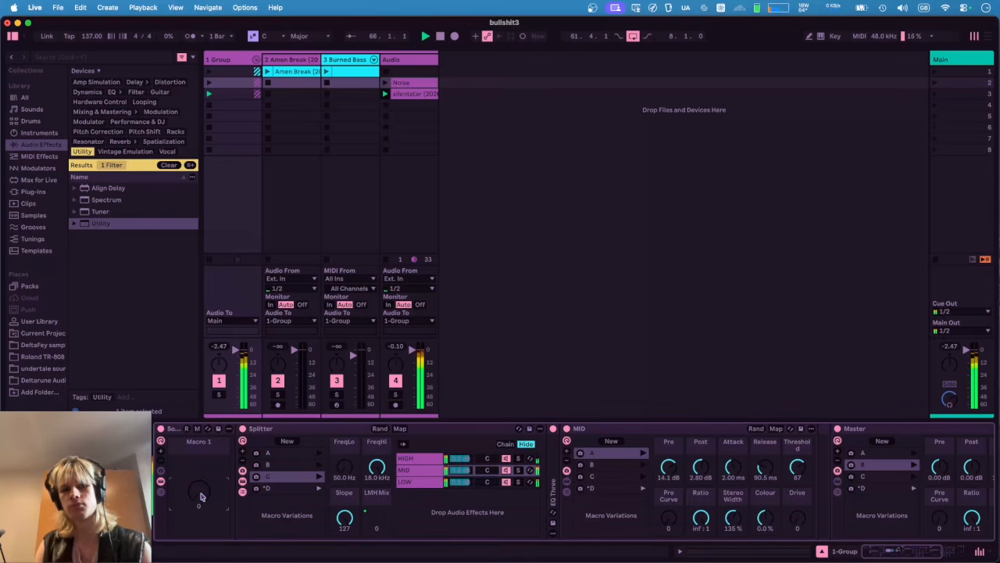